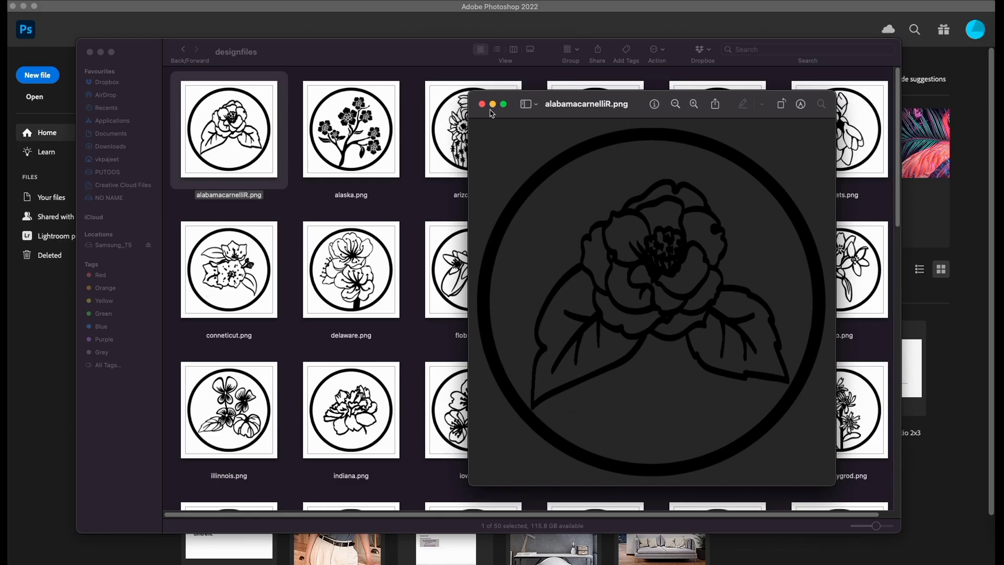
Close the flower design preview and open IMG_0104.psd from the Template folder in Photoshop.
left_click(481, 104)
key("super+Up")
double_click(281, 126)
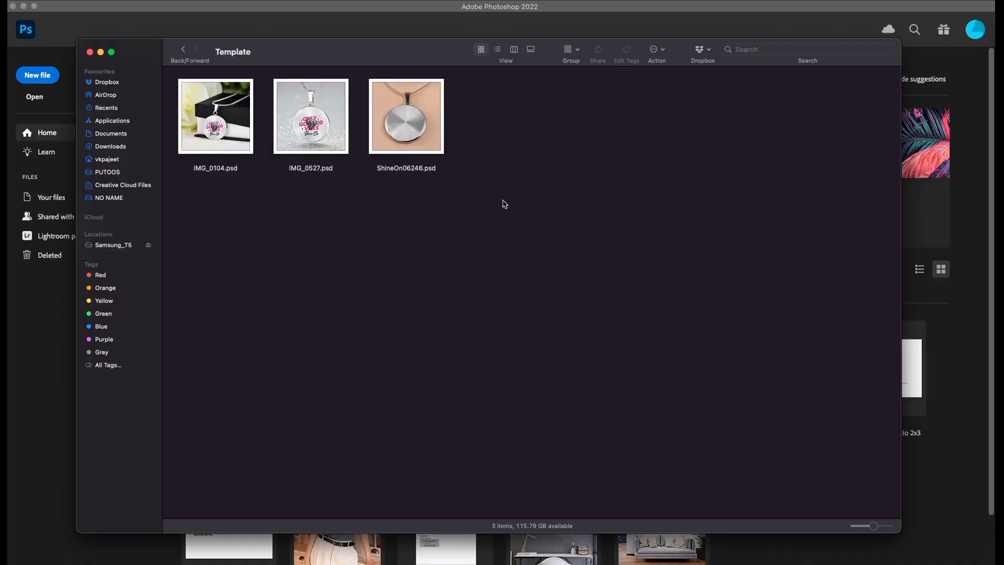
left_click_drag(502, 202, 170, 75)
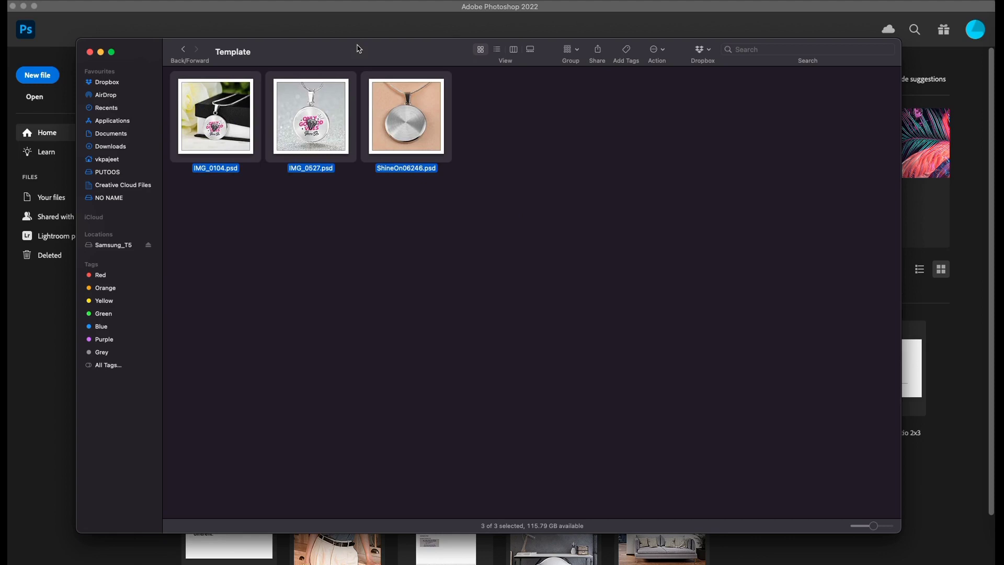
left_click_drag(359, 48, 416, 70)
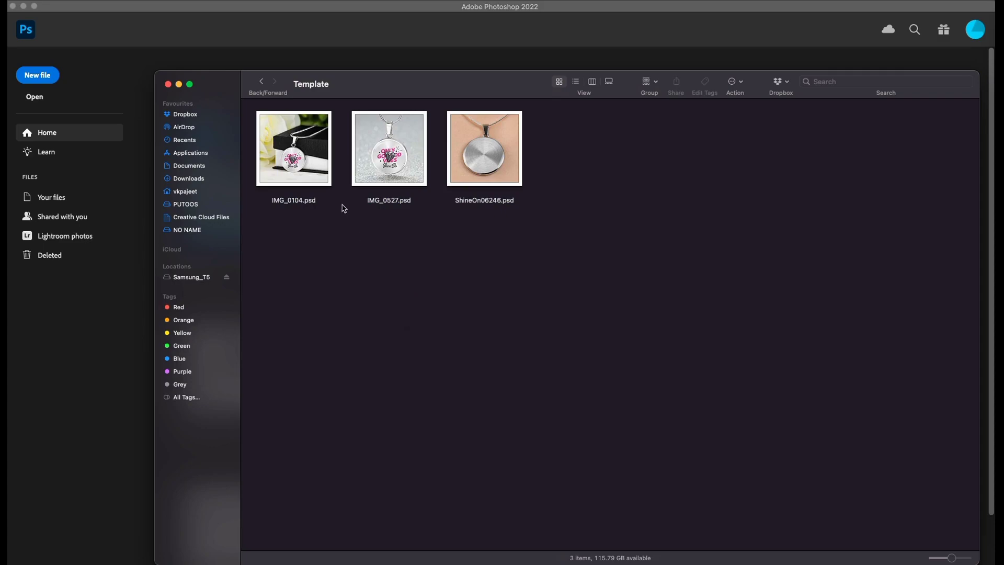
left_click(309, 138)
left_click_drag(308, 138, 140, 52)
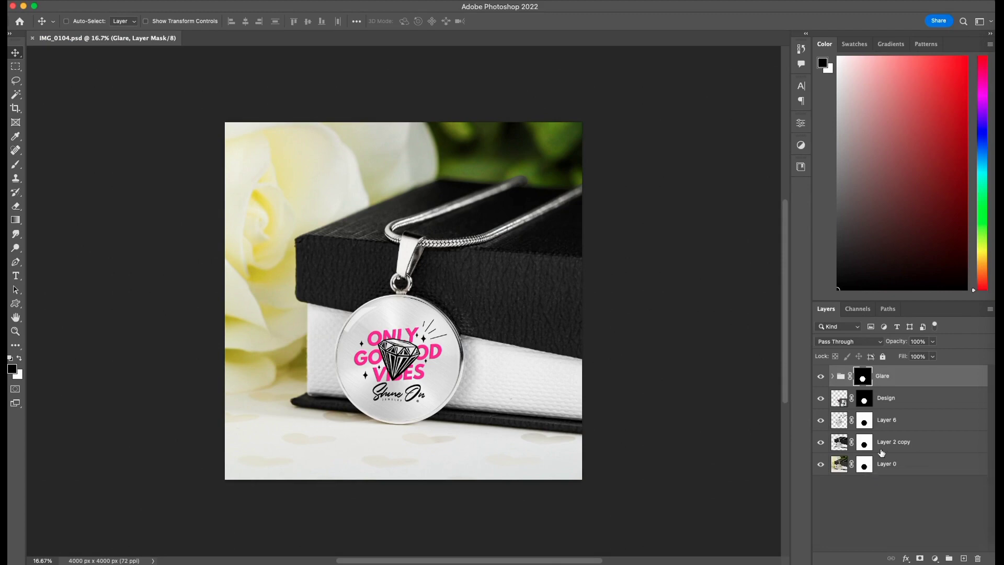
Toggle the visibility of Layer 0, Layer 2 copy and Design to examine what each contributes to the mockup.
left_click(820, 465)
left_click(820, 466)
left_click(817, 445)
left_click(817, 445)
left_click(841, 404)
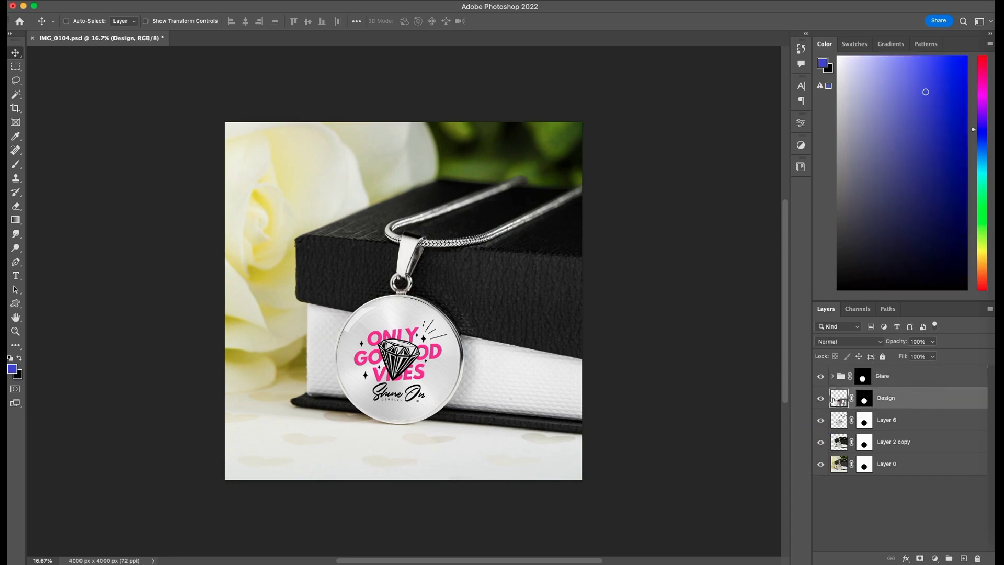
left_click(820, 399)
left_click(821, 400)
Set the layer thumbnails to the largest size.
left_click(990, 310)
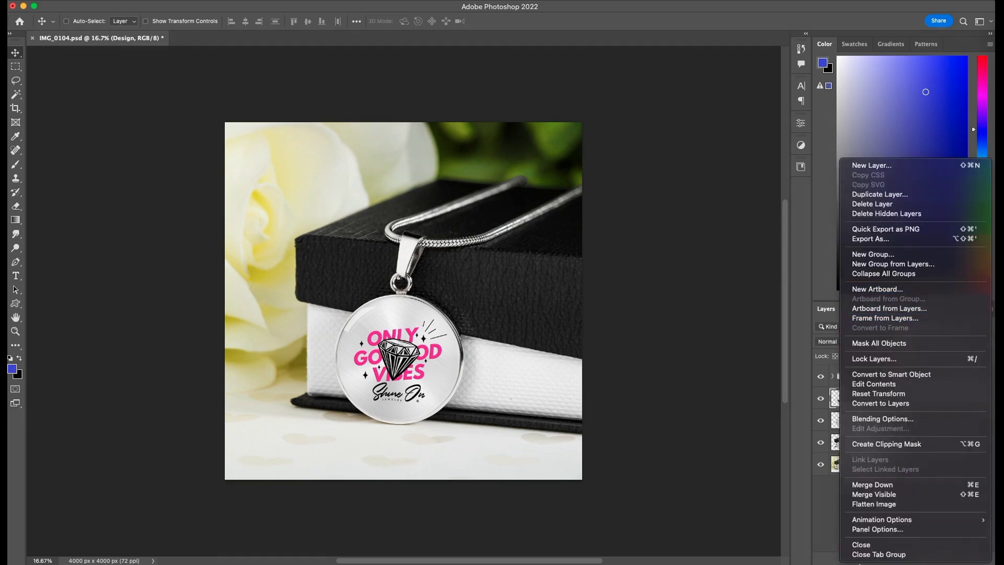
left_click(864, 529)
left_click(507, 179)
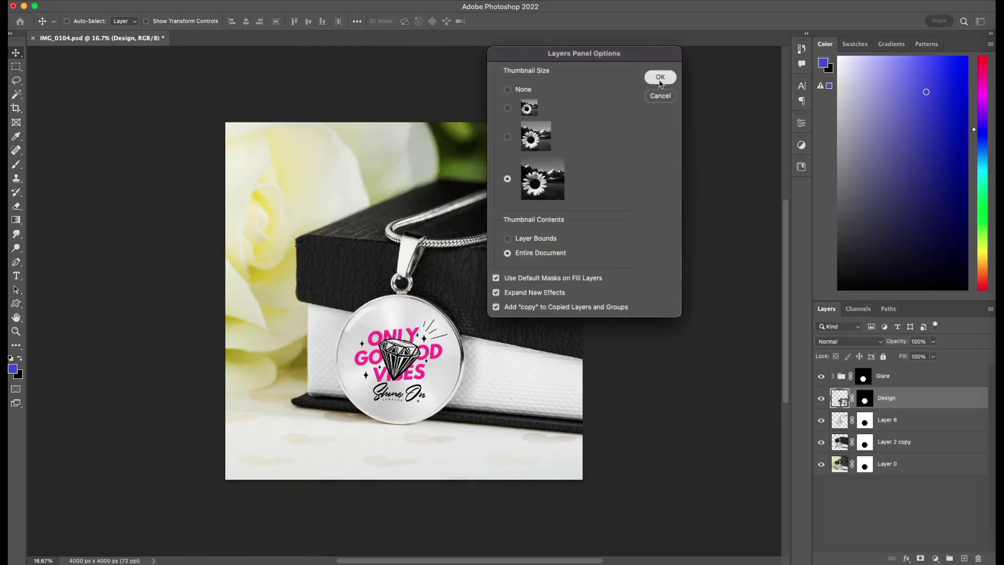
left_click(660, 78)
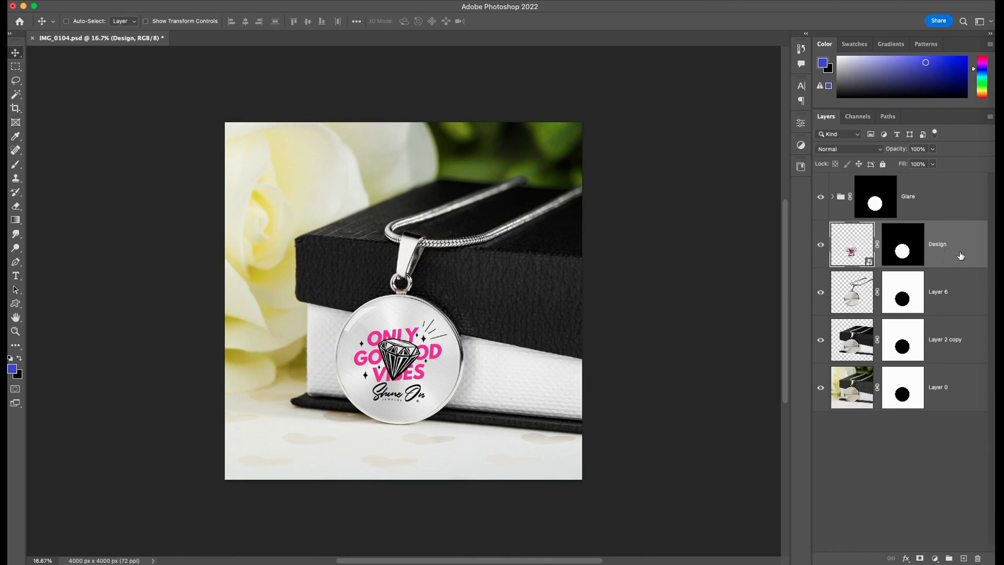
Open the Design layer's smart object contents and compare them with the IMG_0104.psd mockup.
double_click(860, 257)
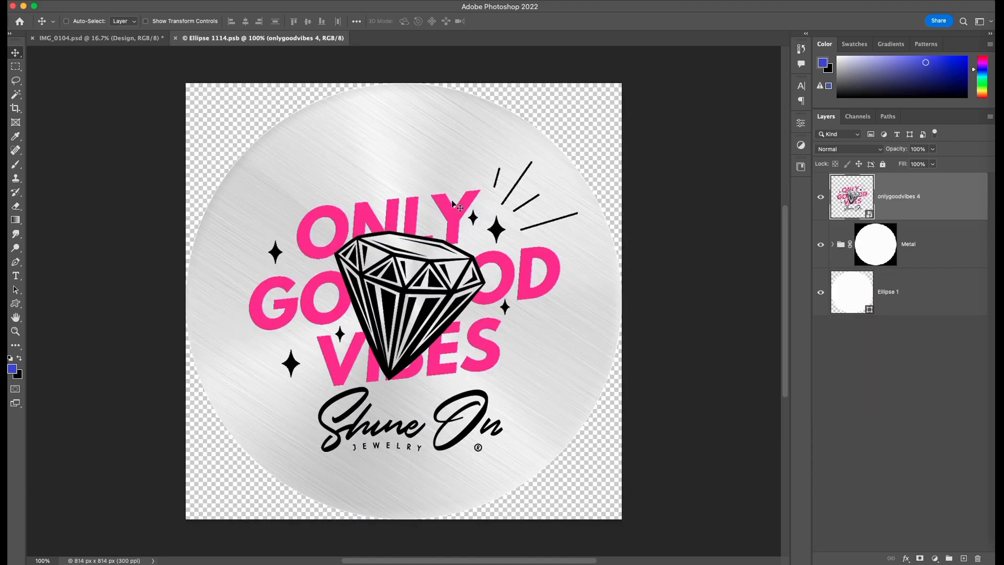
left_click(110, 39)
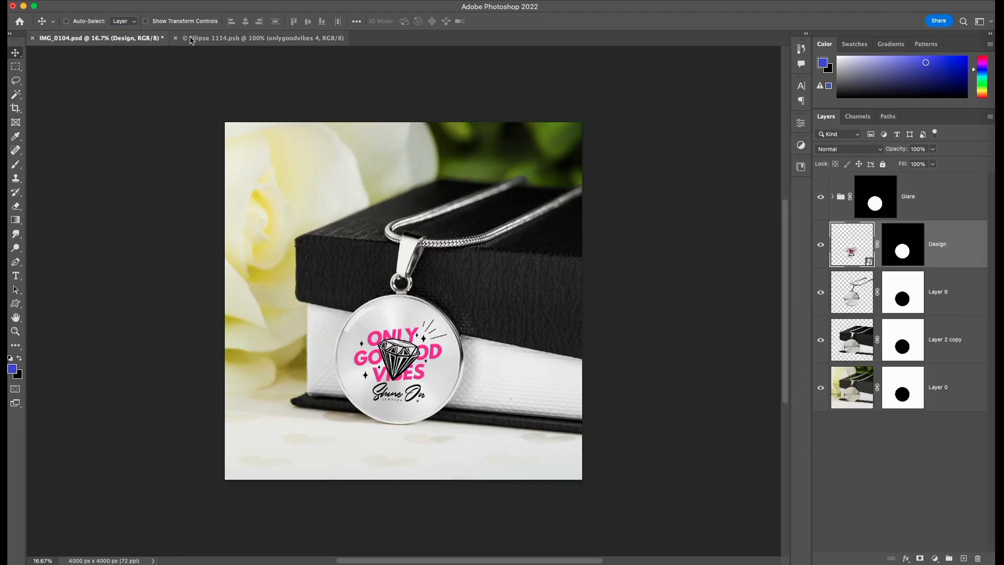
left_click(192, 40)
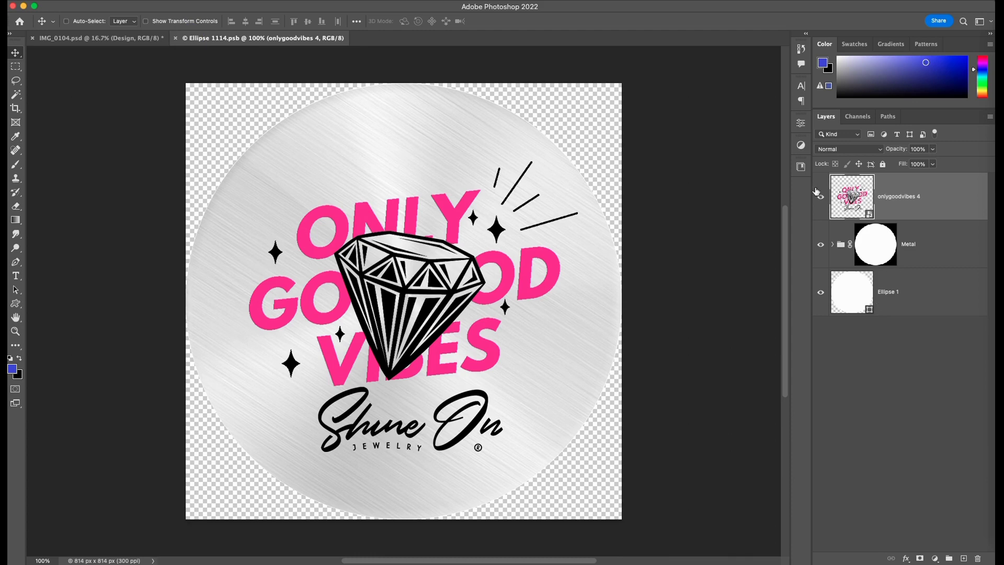
Toggle the visibility of the onlygoodvibes 4 and Metal layers in the smart object to examine the pendant's base.
left_click(820, 197)
left_click(821, 244)
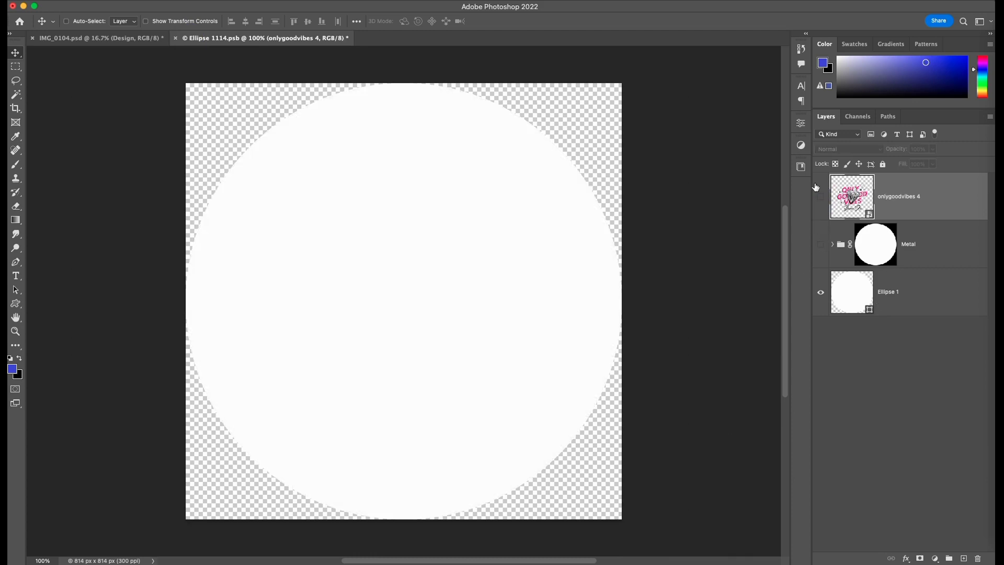
left_click(817, 198)
left_click(821, 198)
left_click(821, 244)
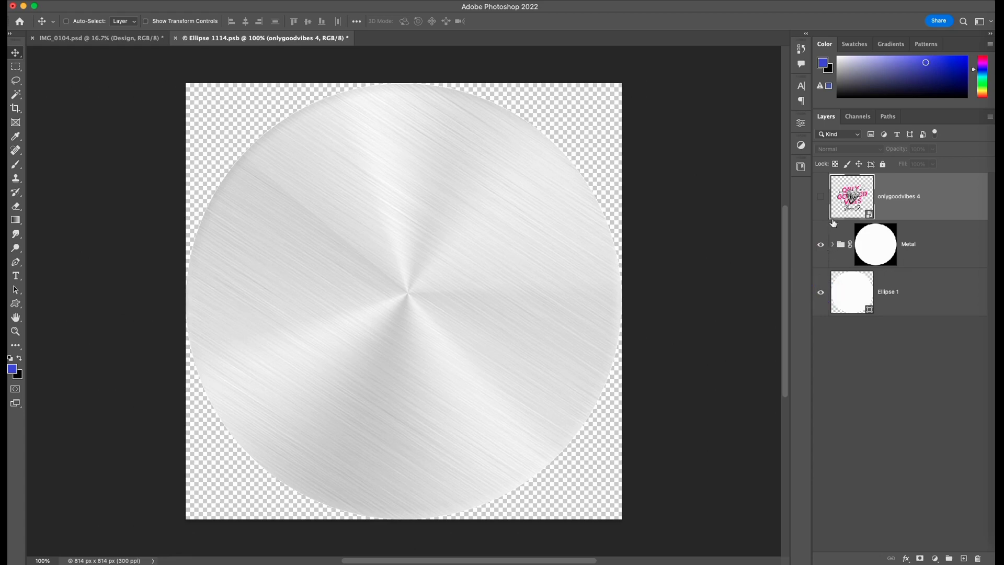
left_click(814, 197)
left_click(815, 198)
left_click(821, 197)
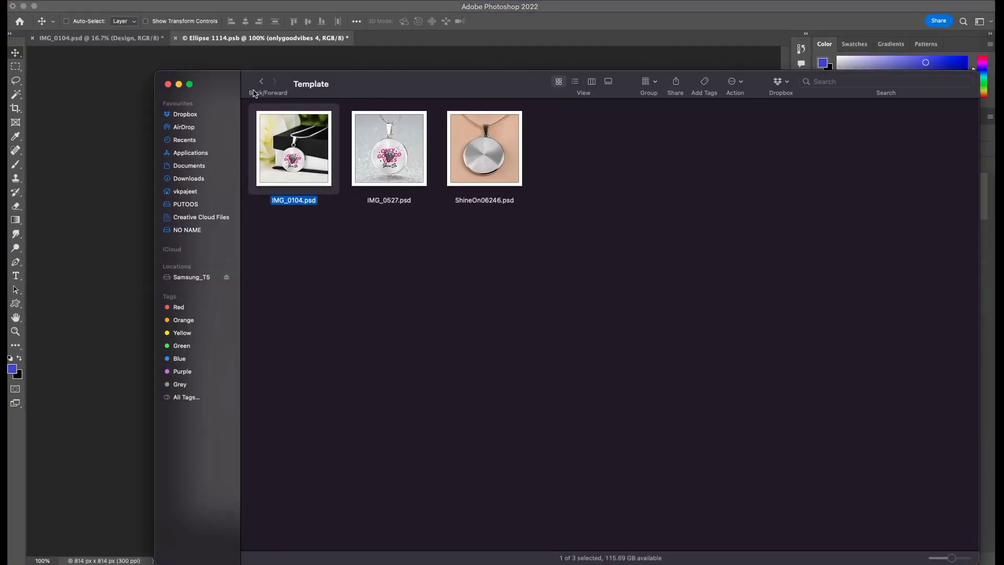
Place alaska.png from the designfiles folder into the smart object document at 100% scale.
left_click(261, 82)
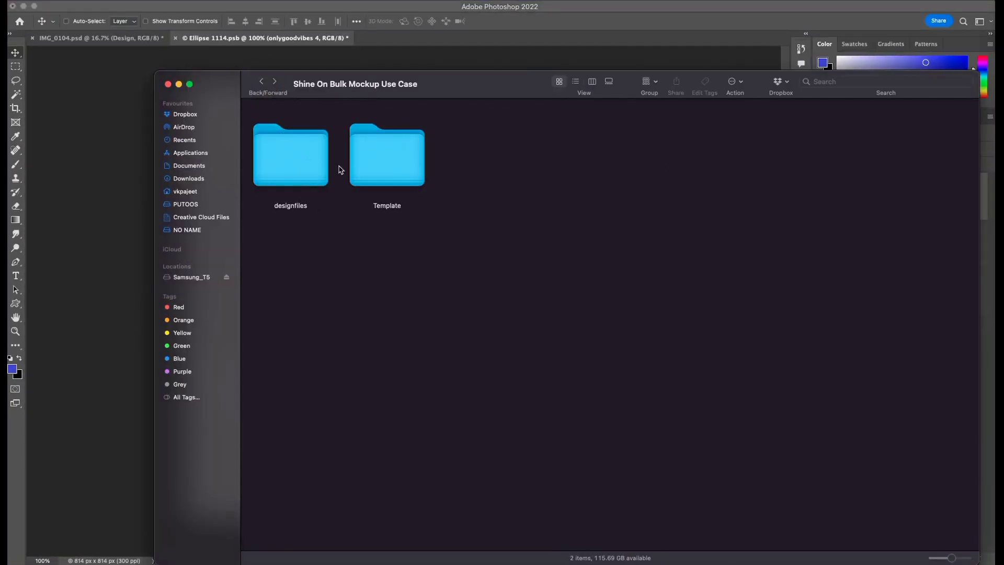
double_click(298, 167)
left_click(443, 166)
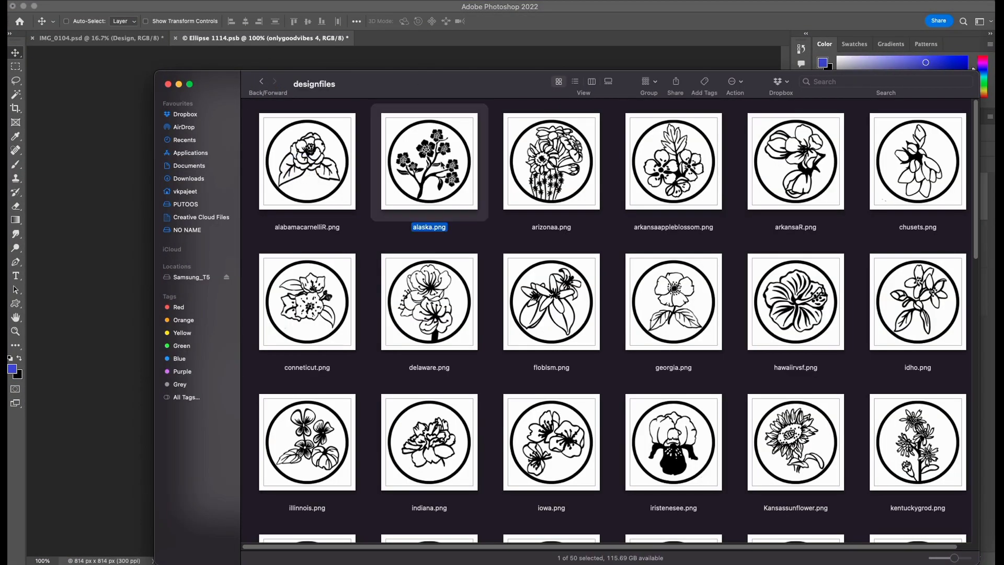
left_click_drag(430, 162, 124, 236)
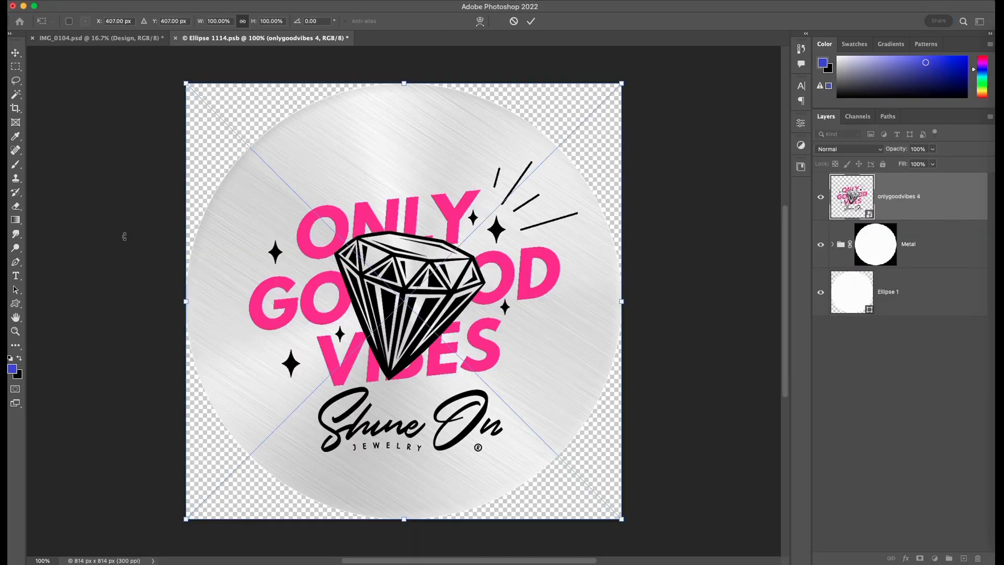
key("Return")
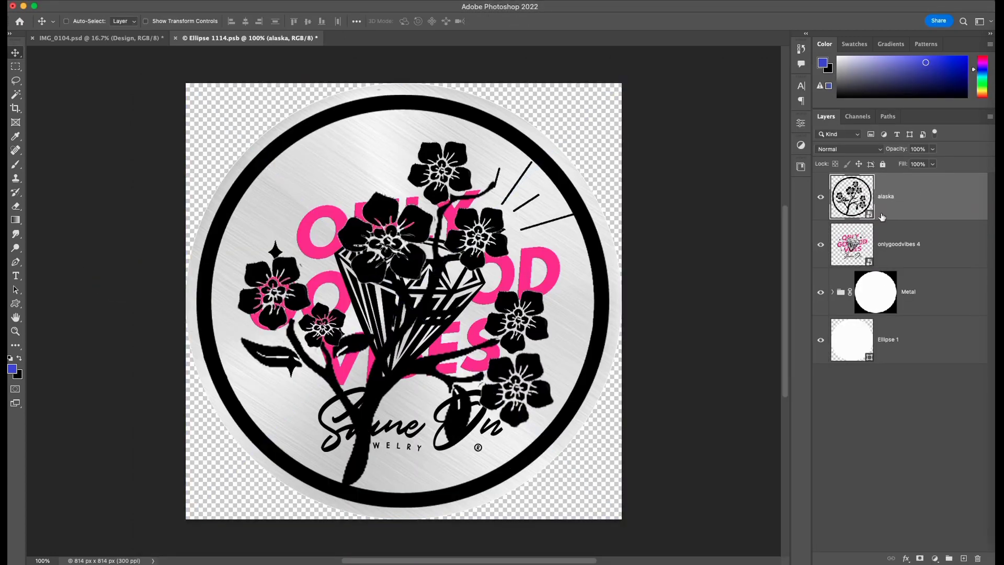
Hide the onlygoodvibes 4 layer and select the alaska layer.
left_click(930, 235)
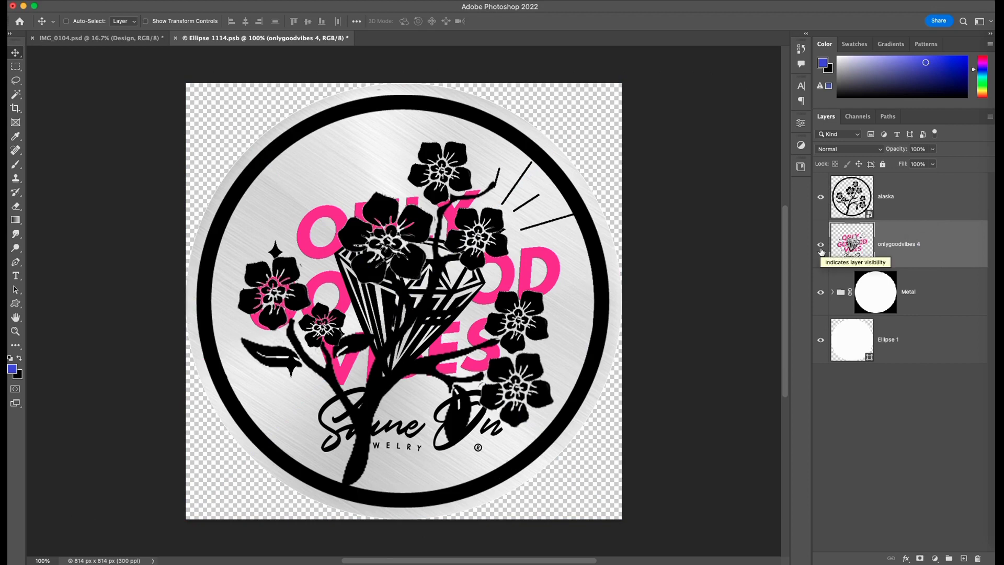
left_click(821, 245)
left_click(904, 211)
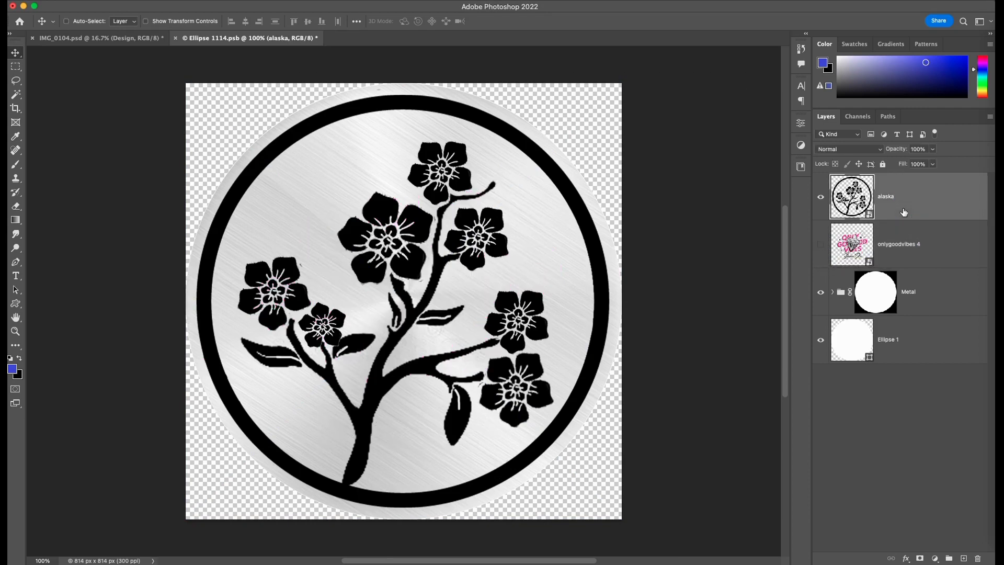
Save the edited smart object, check the design on the IMG_0104.psd mockup, and close the smart object document.
left_click(120, 41)
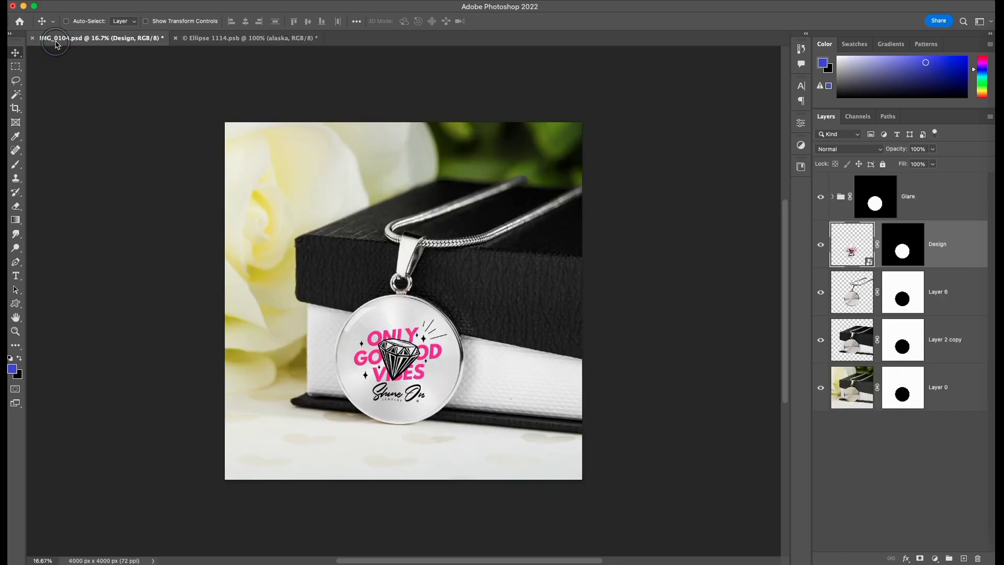
left_click(225, 34)
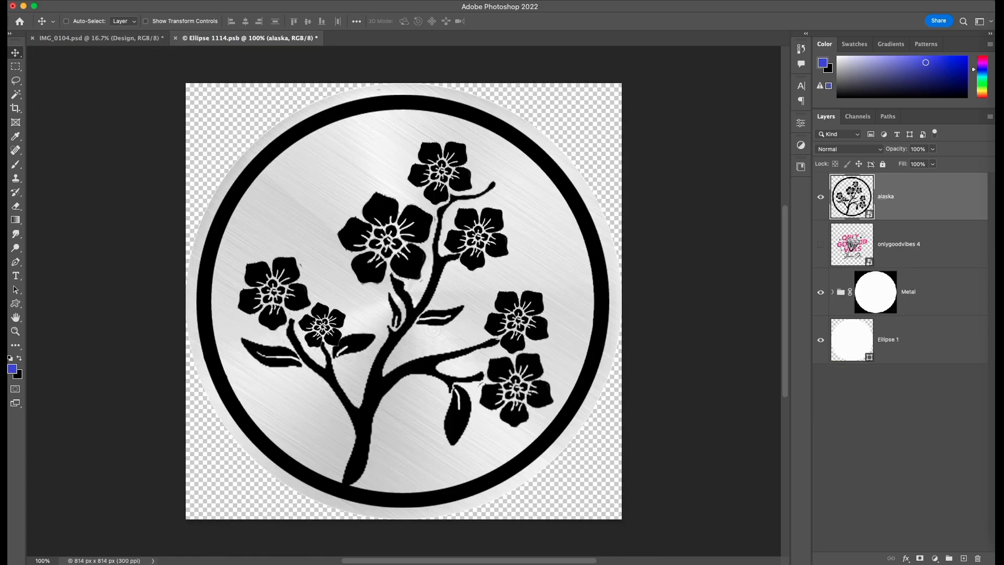
left_click(92, 6)
left_click(104, 100)
left_click(107, 38)
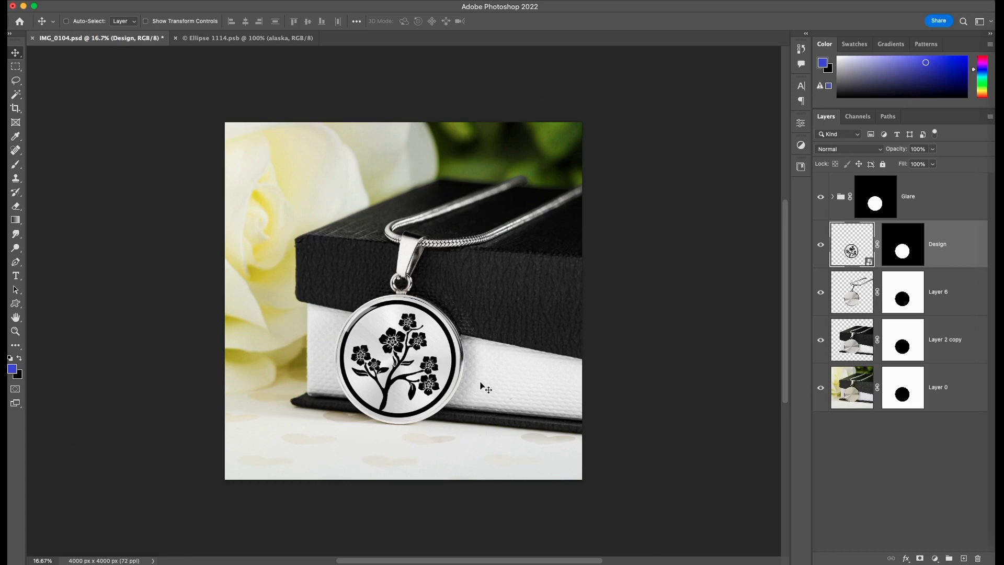
left_click(266, 40)
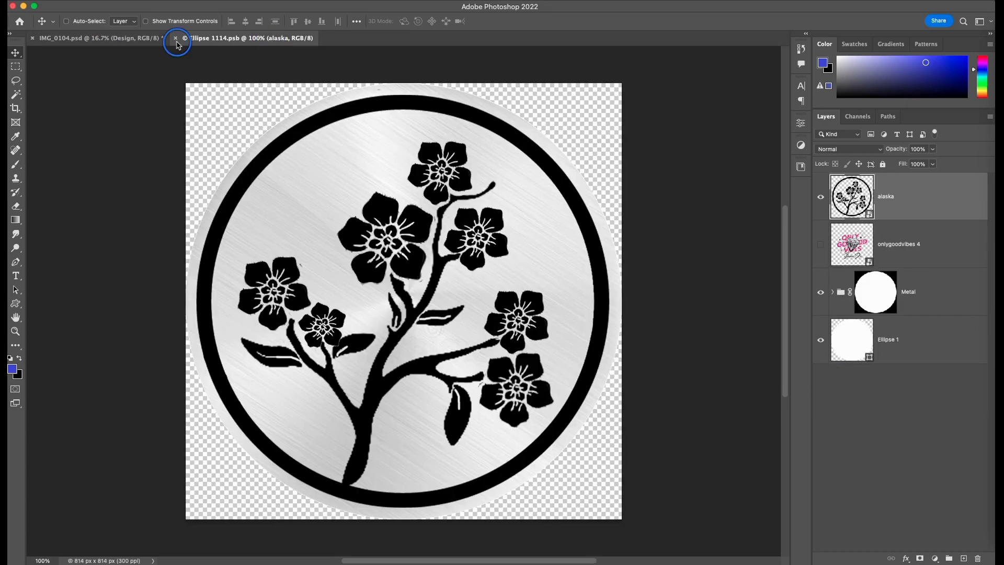
left_click(176, 38)
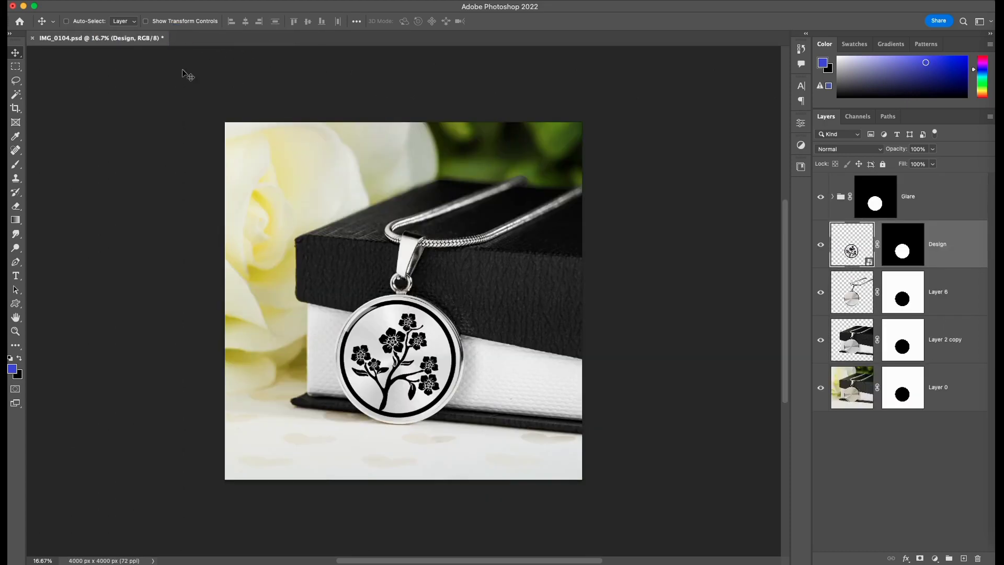
Export the mockup with Save for Web as a High, quality 60 JPEG named IMG_0104.jpg in the Documents folder.
left_click(86, 2)
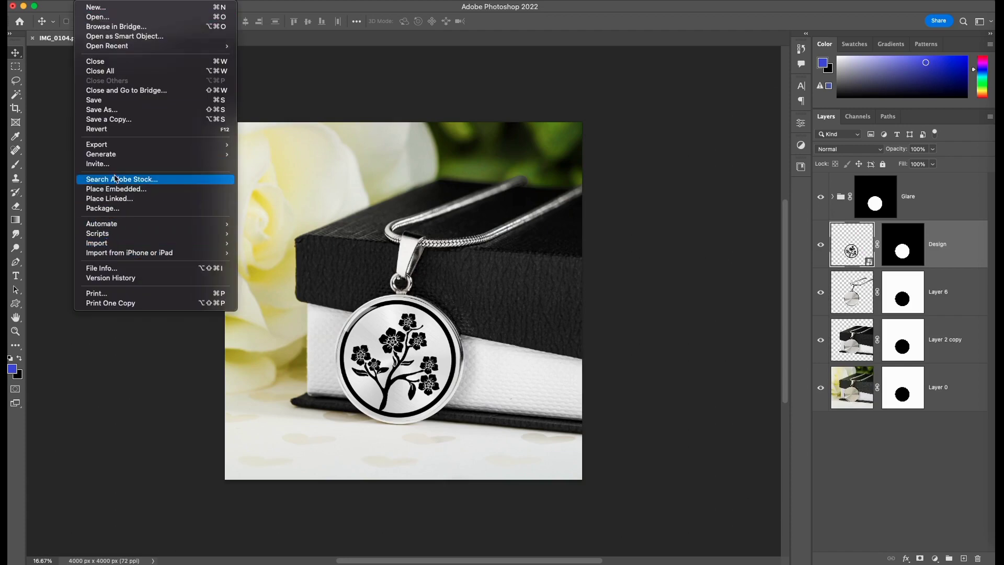
mouse_move(119, 146)
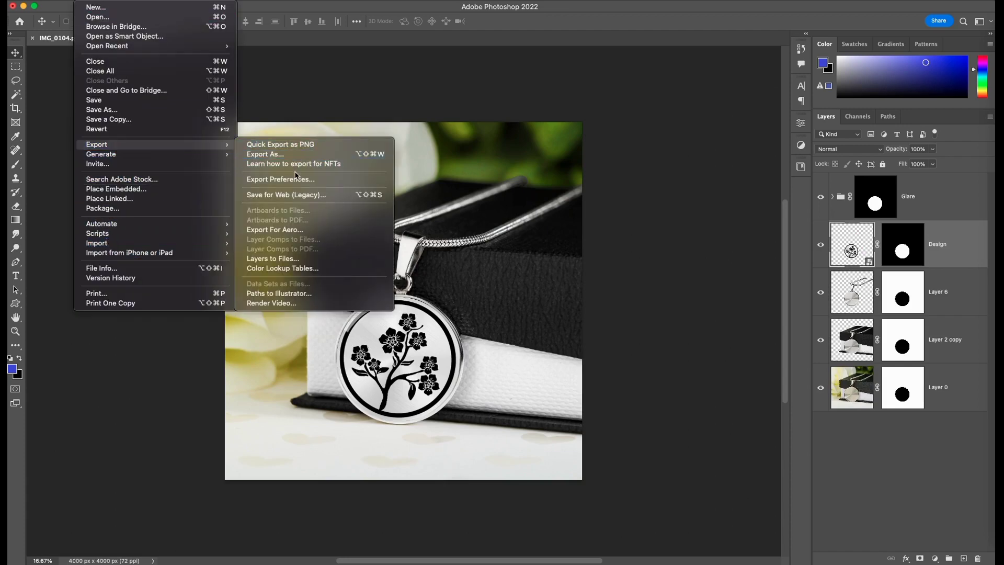
left_click(296, 197)
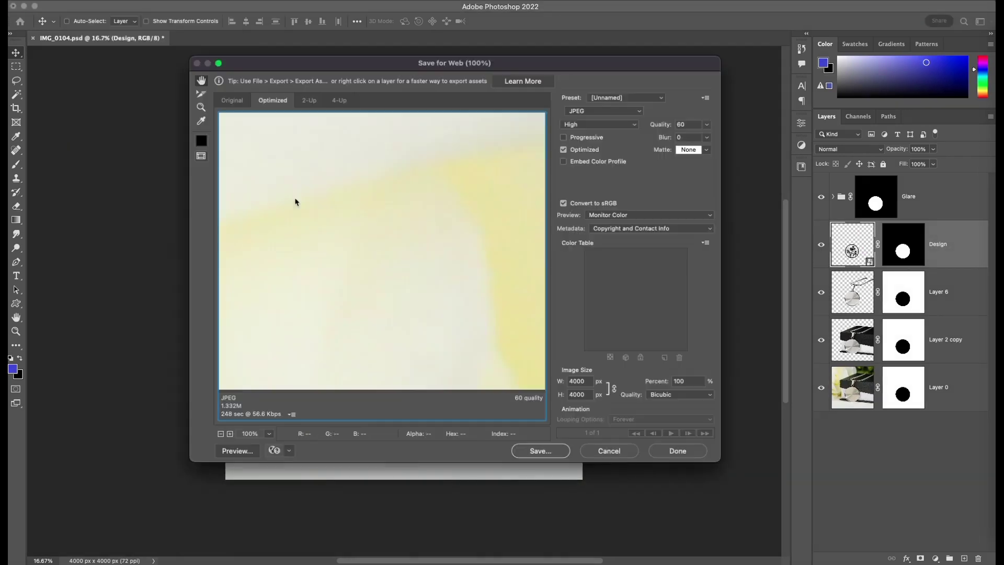
left_click(530, 453)
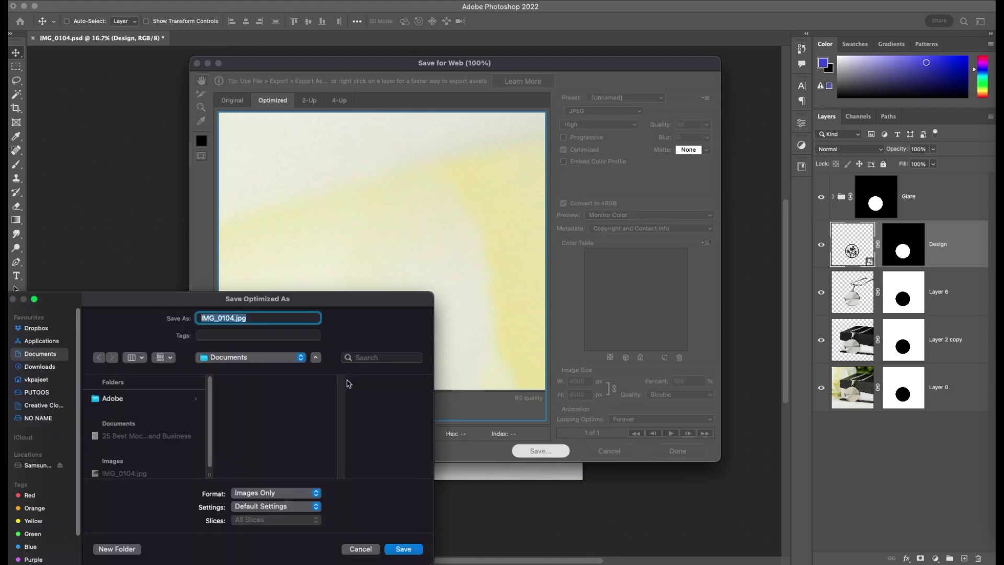
key("Return")
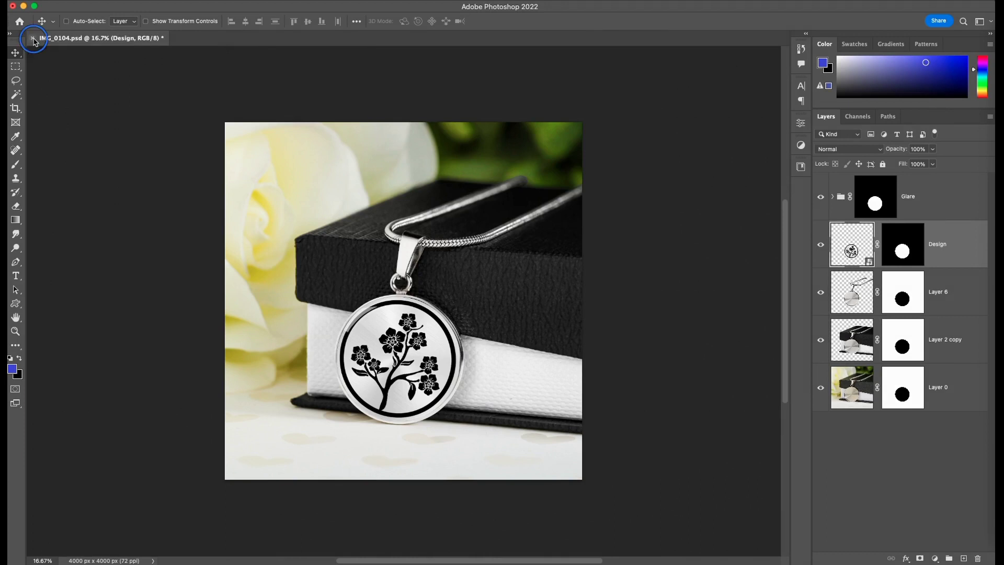
Close IMG_0104.psd without saving and open IMG_0527.psd and ShineOn06246.psd from the Template folder.
left_click(31, 38)
left_click(504, 219)
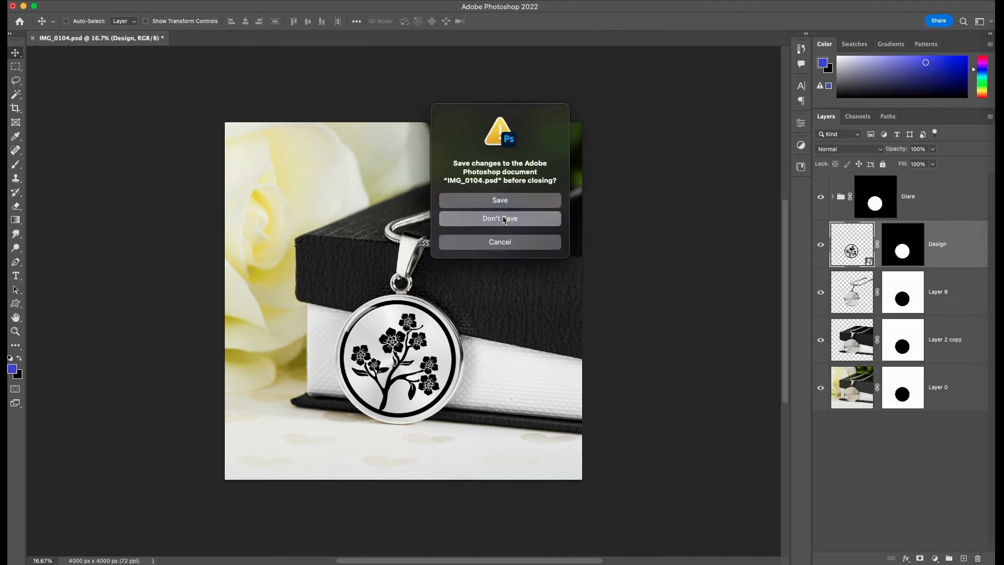
double_click(381, 158)
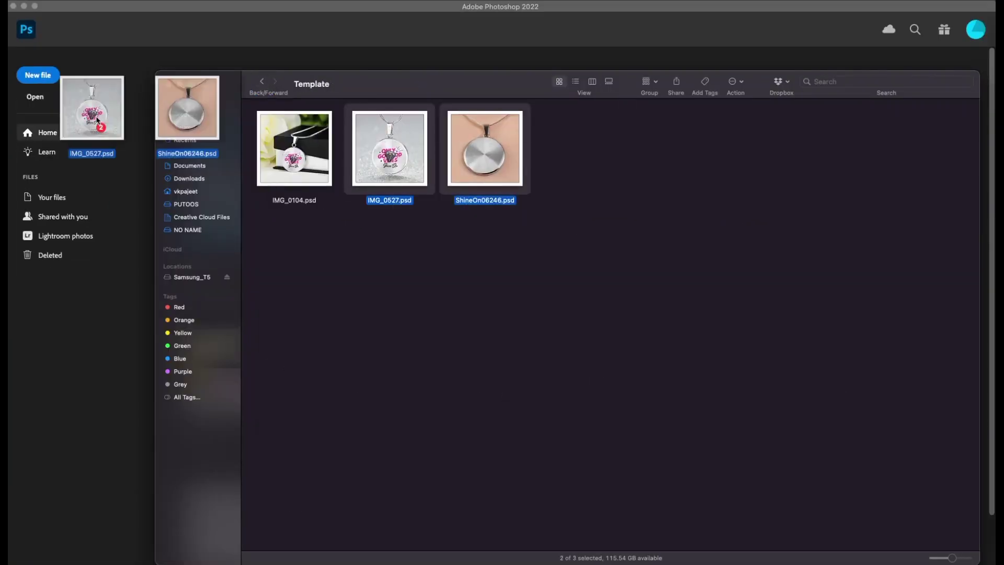
left_click_drag(157, 78, 157, 45)
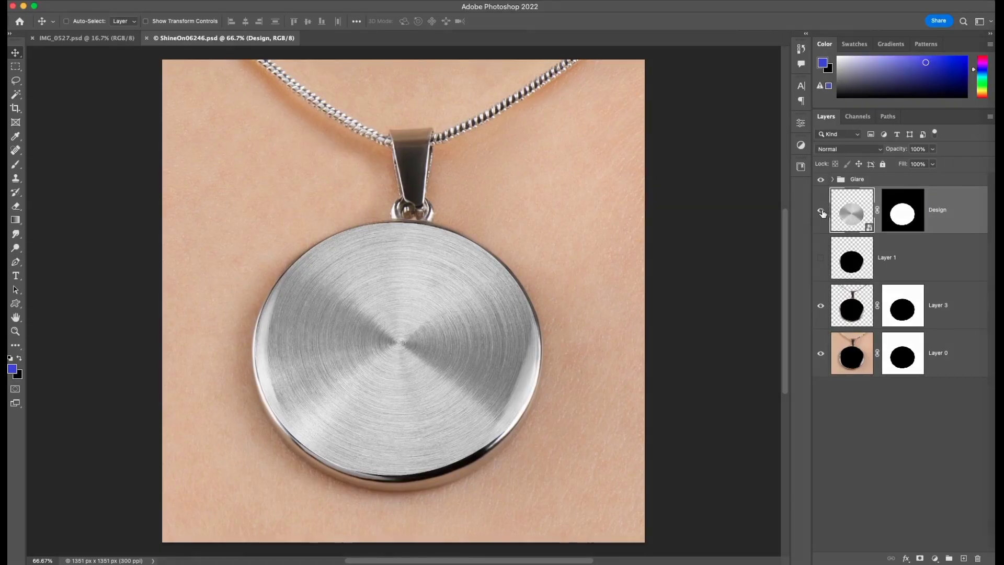
Toggle the Design layer's visibility in ShineOn06246.psd to check it, and open its smart object contents.
left_click(821, 211)
left_click(821, 211)
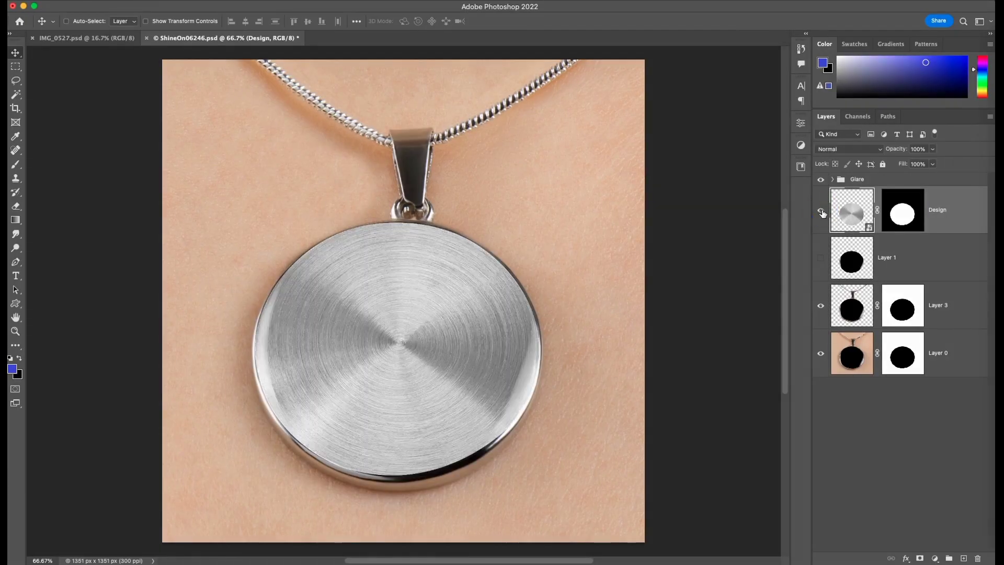
double_click(864, 225)
mouse_move(21, 4)
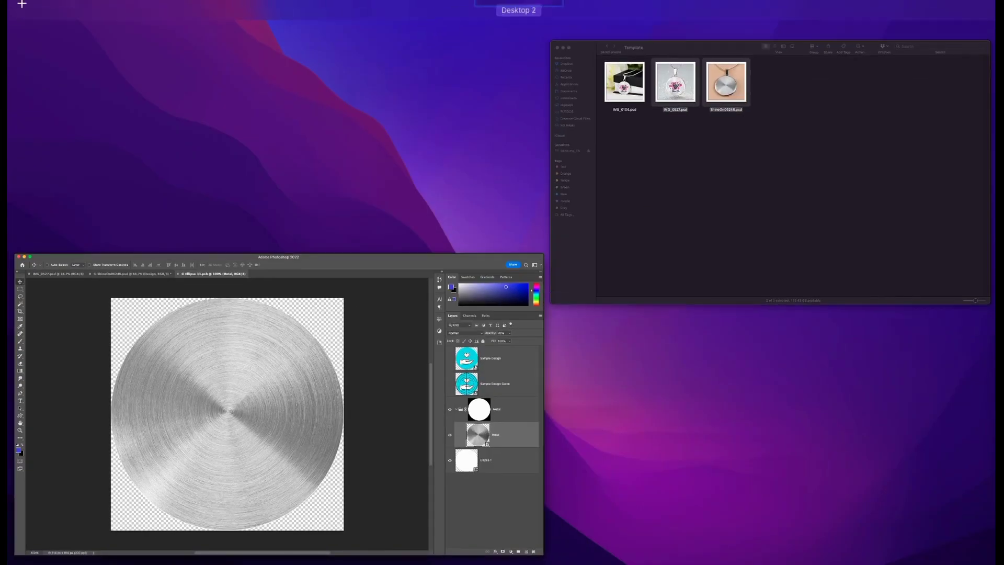
Place alaska.png from the designfiles folder into the open smart object, directly above the metal texture at its default size.
left_click(648, 240)
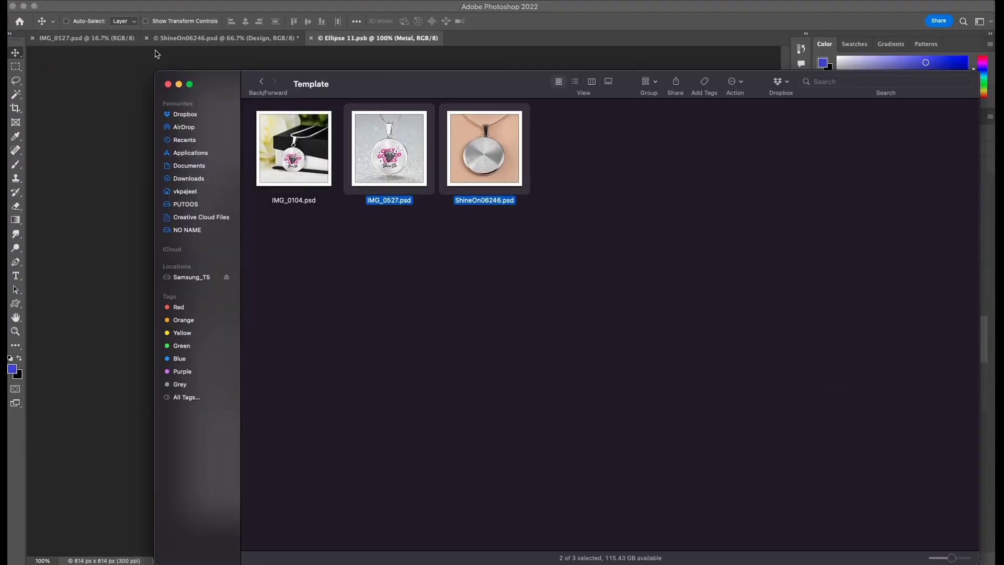
left_click(261, 81)
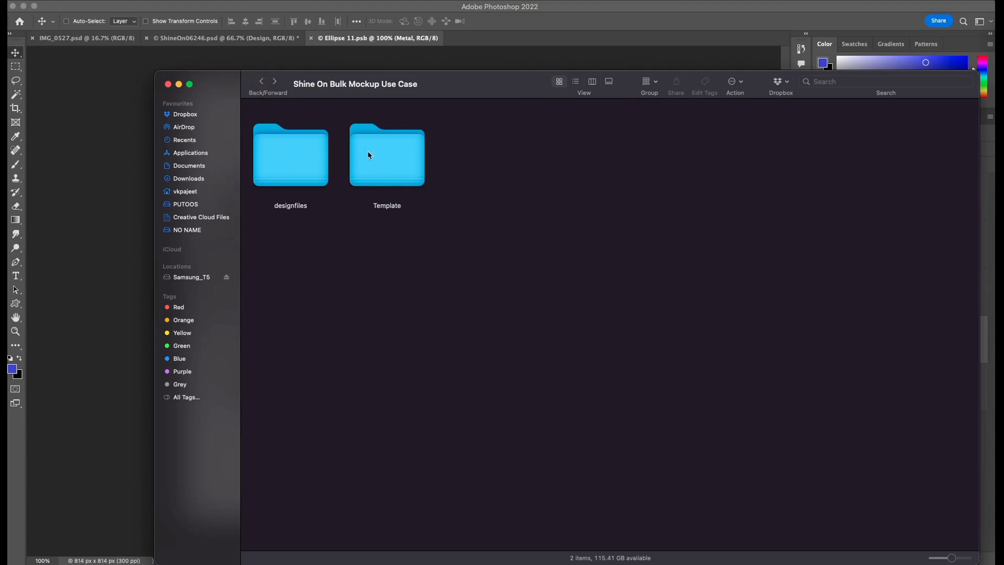
double_click(285, 166)
left_click_drag(429, 162, 81, 283)
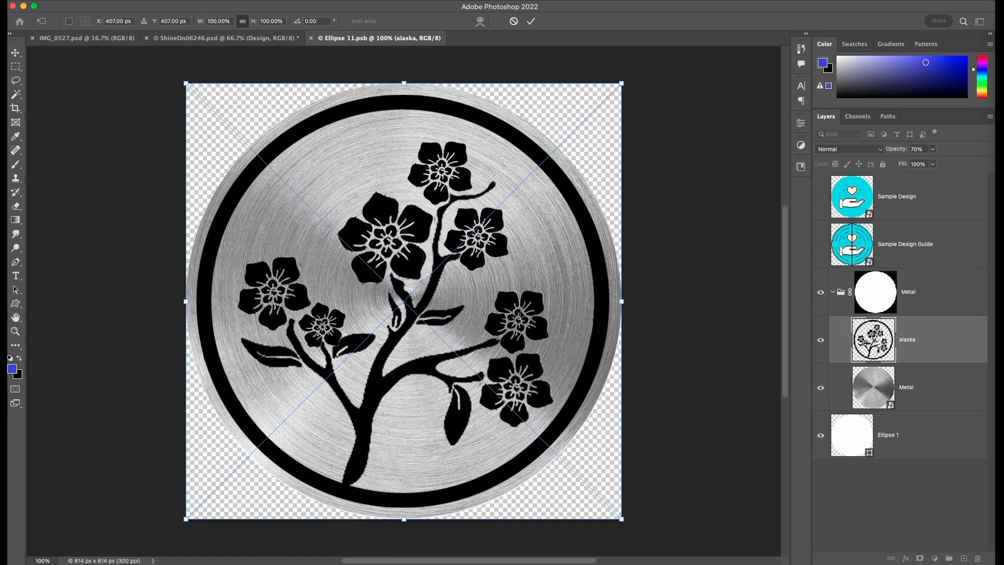
key("Return")
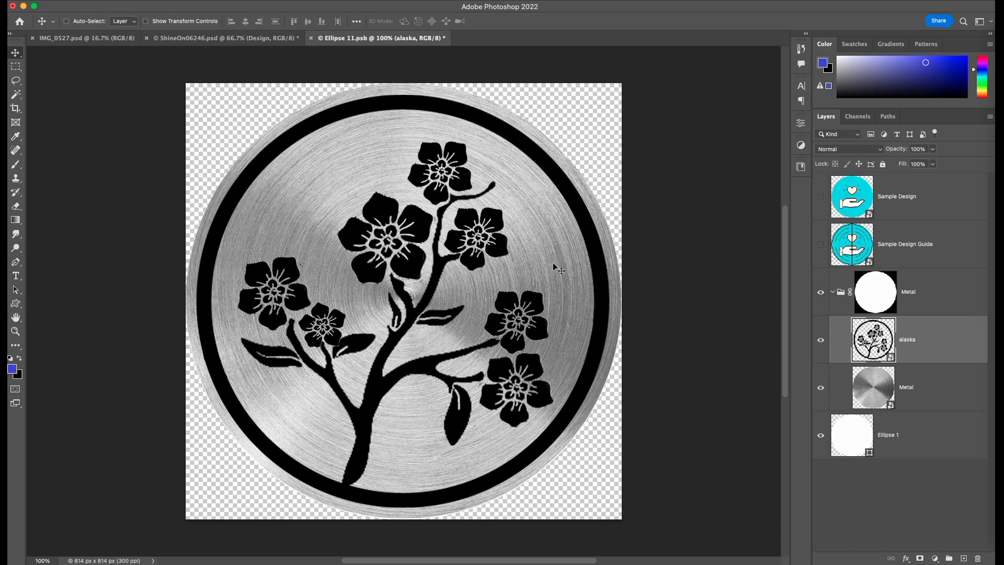
Save the edited smart object with the alaska design and close it to return to the ShineOn06246.psd mockup.
left_click(91, 2)
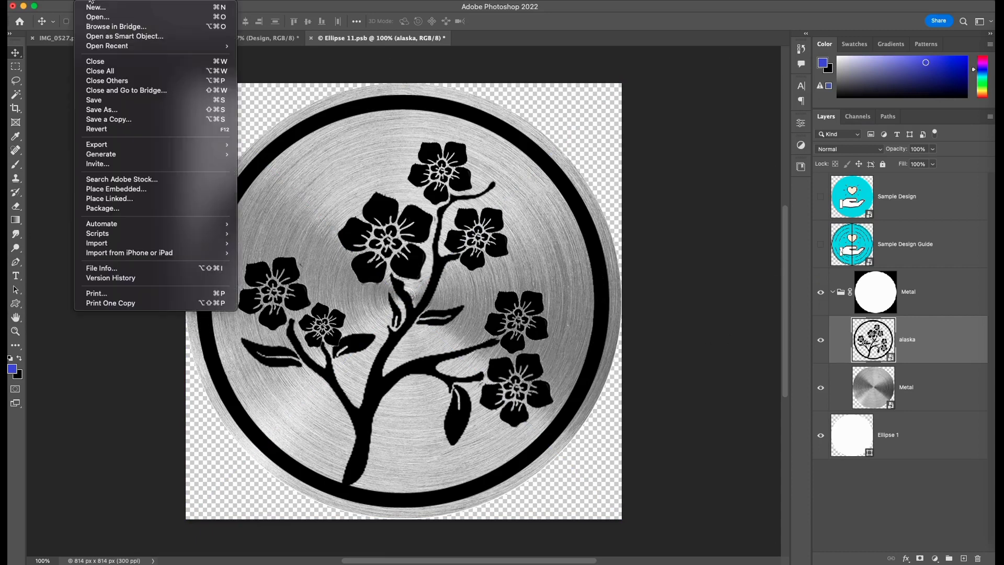
left_click(108, 102)
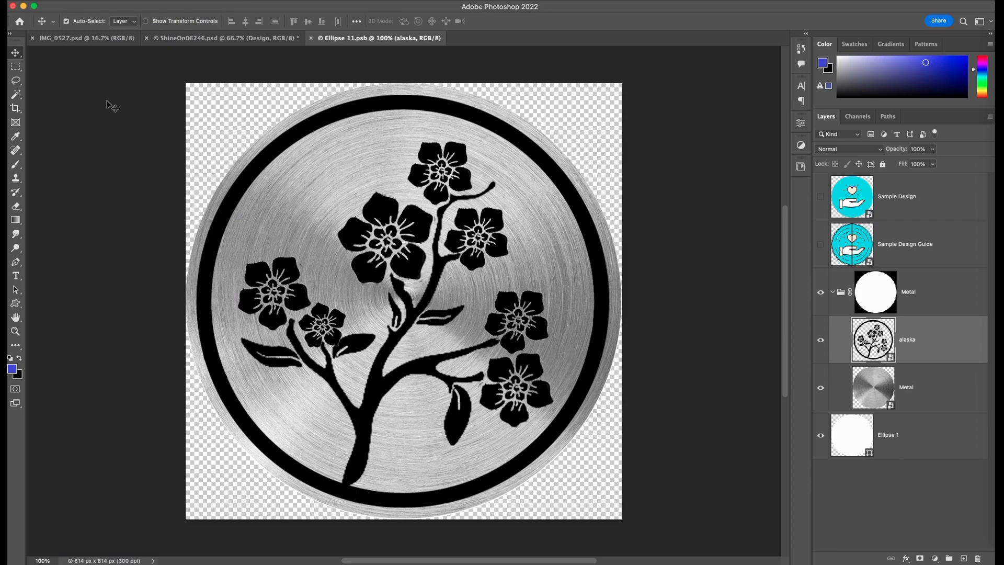
key("super+w")
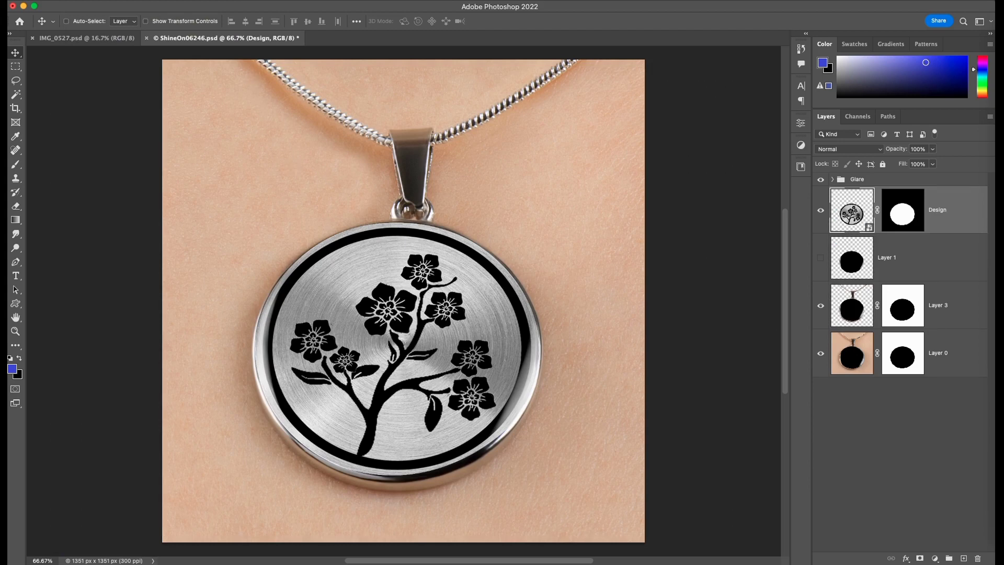
Export the mockup with Save for Web as a High, quality 60 JPEG named ShineOn06246.jpg in Documents, and close the PSD without saving.
left_click(86, 0)
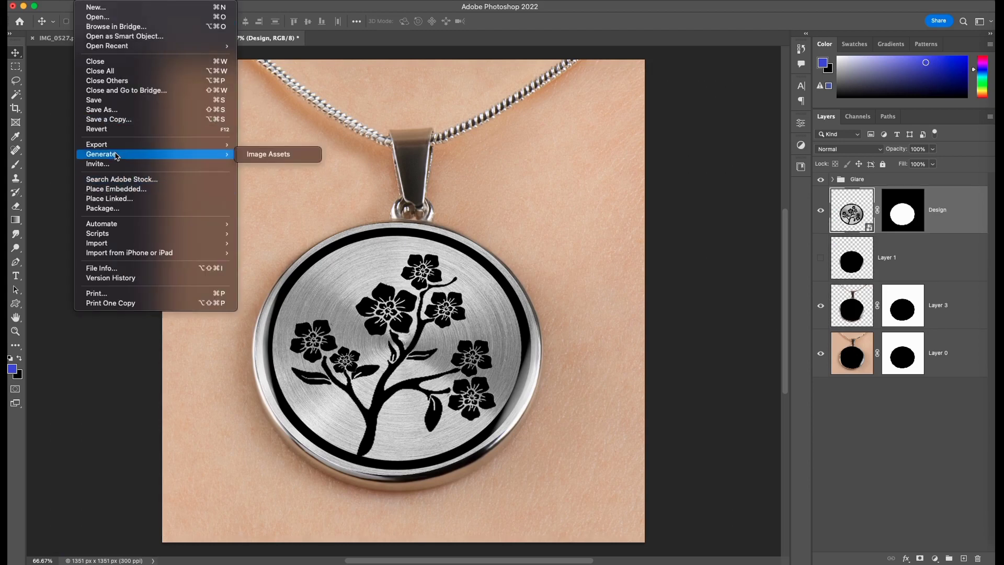
mouse_move(130, 144)
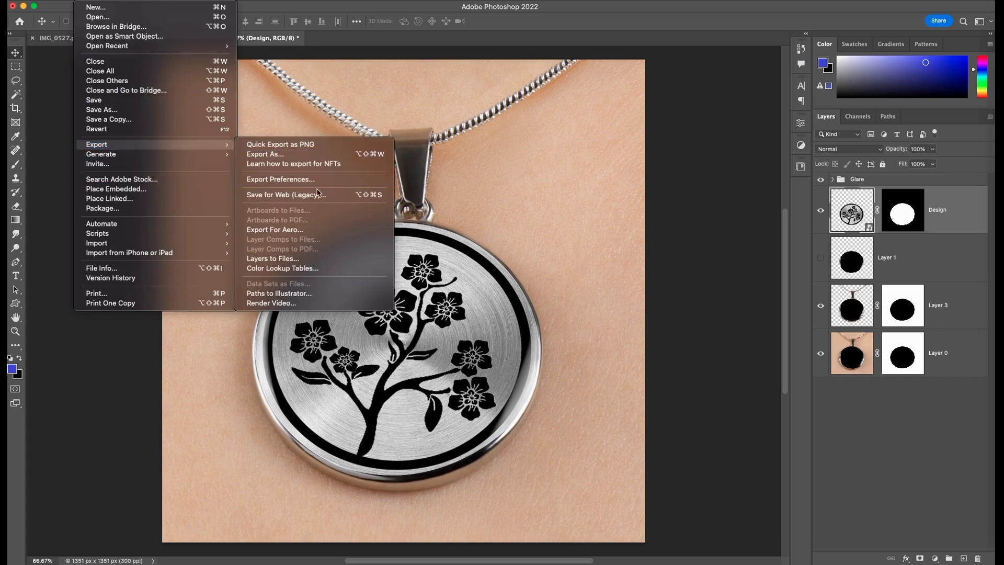
left_click(318, 196)
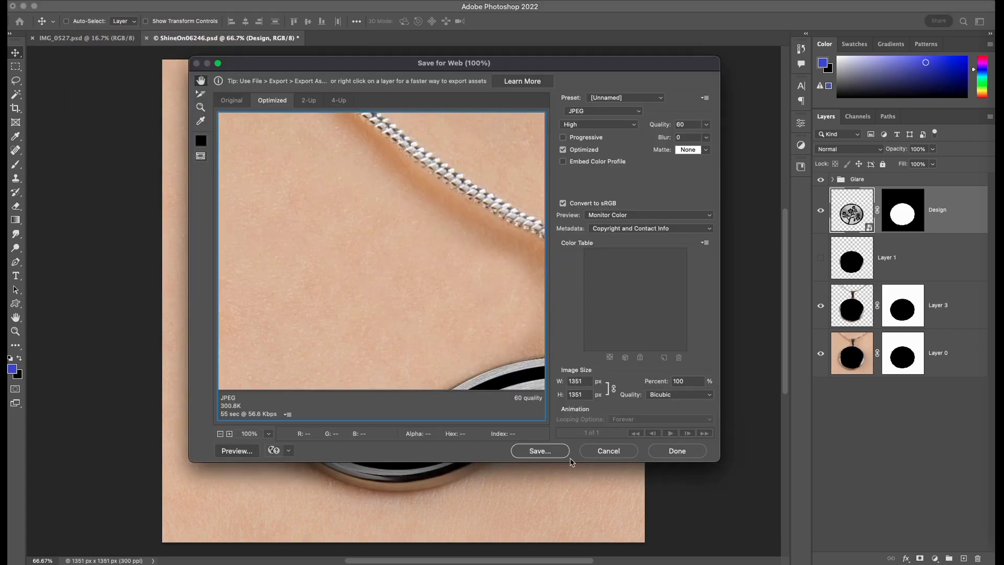
left_click(540, 451)
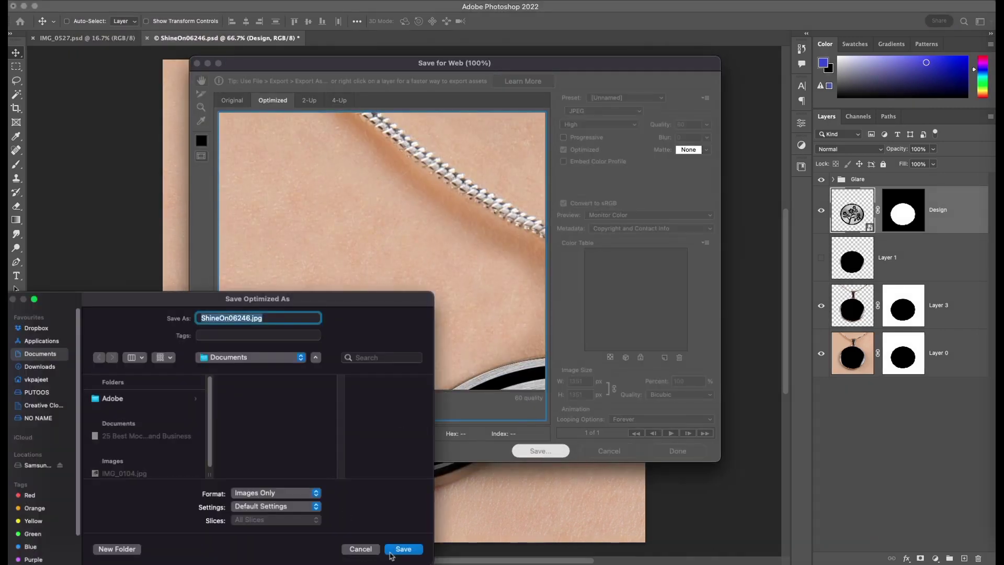
left_click(393, 549)
left_click(147, 37)
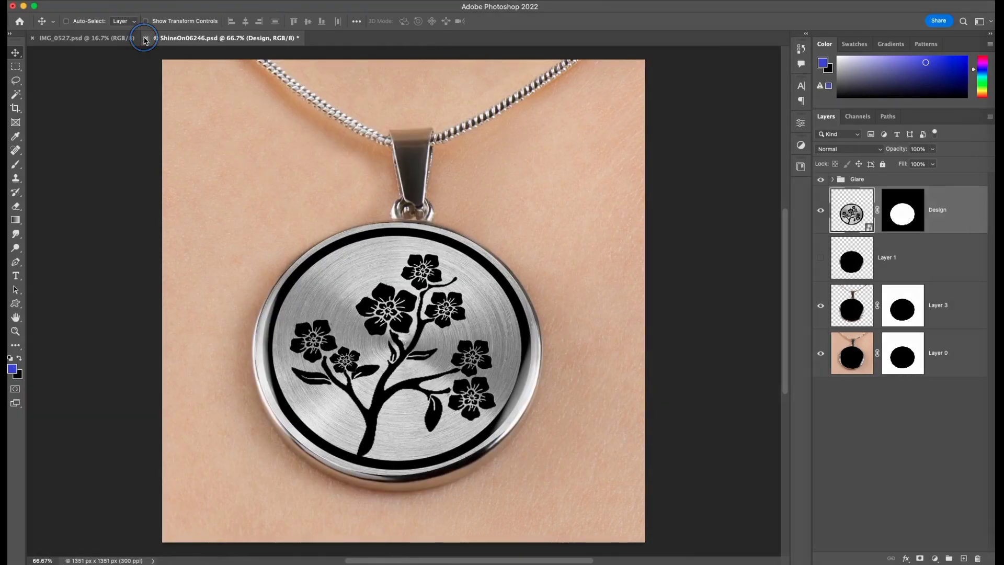
left_click(473, 225)
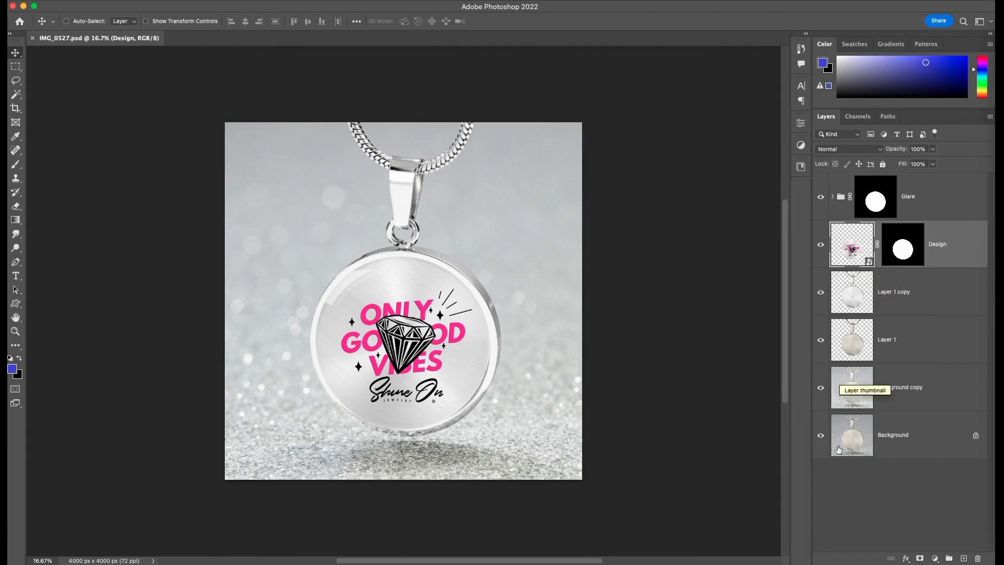
Toggle the Glare group's visibility in IMG_0527.psd to check it, and open the Design layer's smart object contents.
left_click(821, 200)
left_click(820, 199)
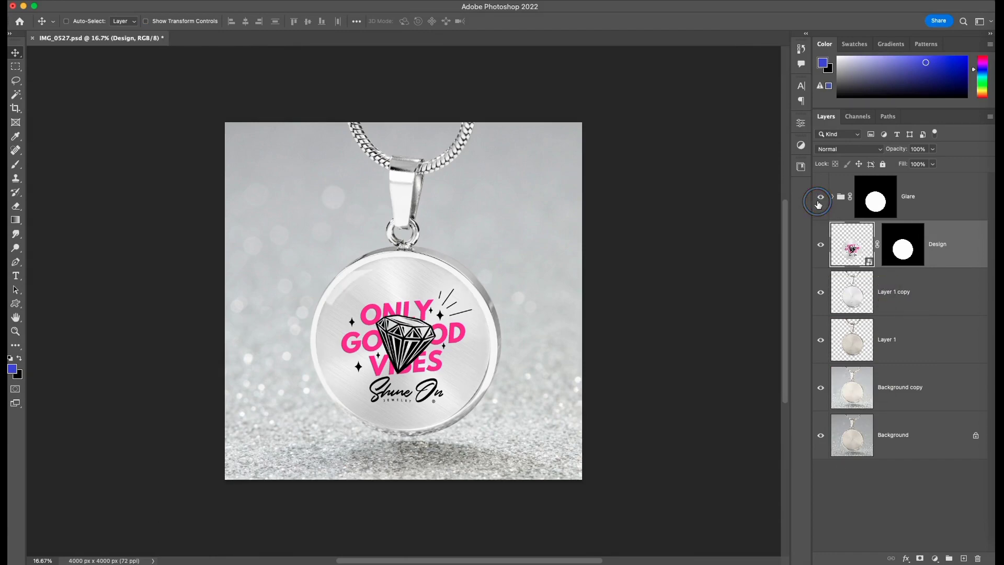
double_click(869, 265)
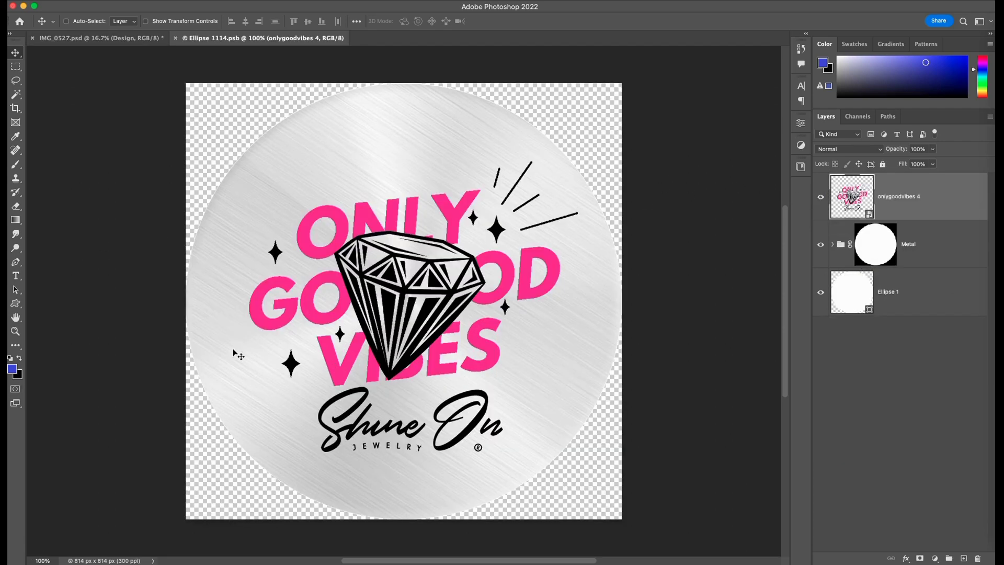
Place alaska.png from the designfiles folder into the smart object at its default size and hide the onlygoodvibes 4 layer.
key("ctrl+Up")
left_click(605, 151)
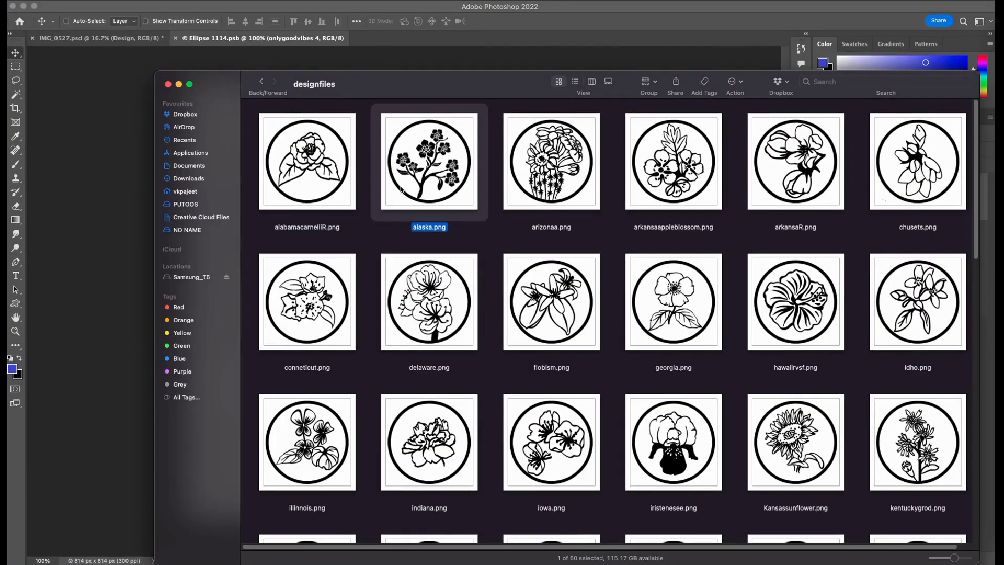
left_click_drag(429, 173, 225, 287)
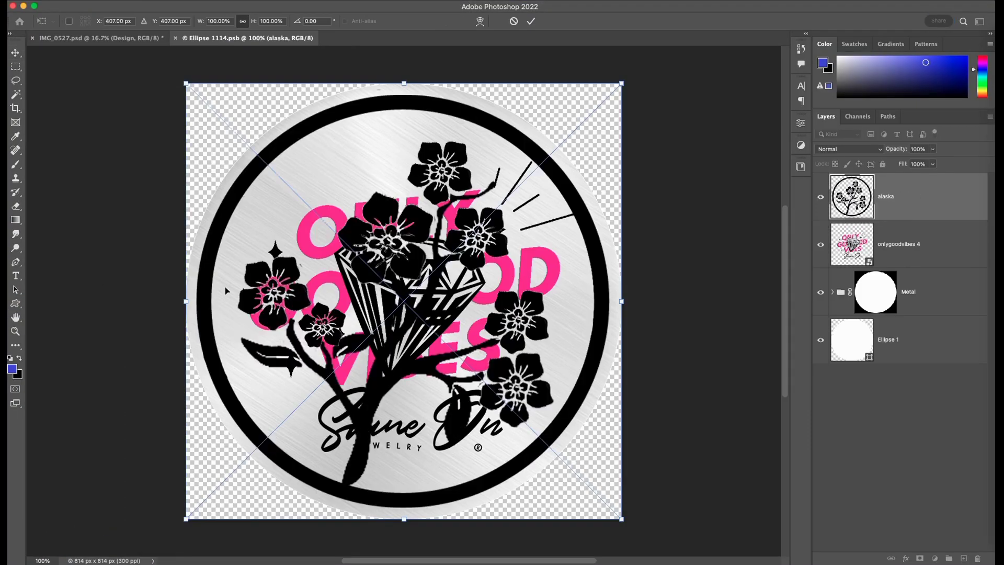
key("Return")
left_click(909, 253)
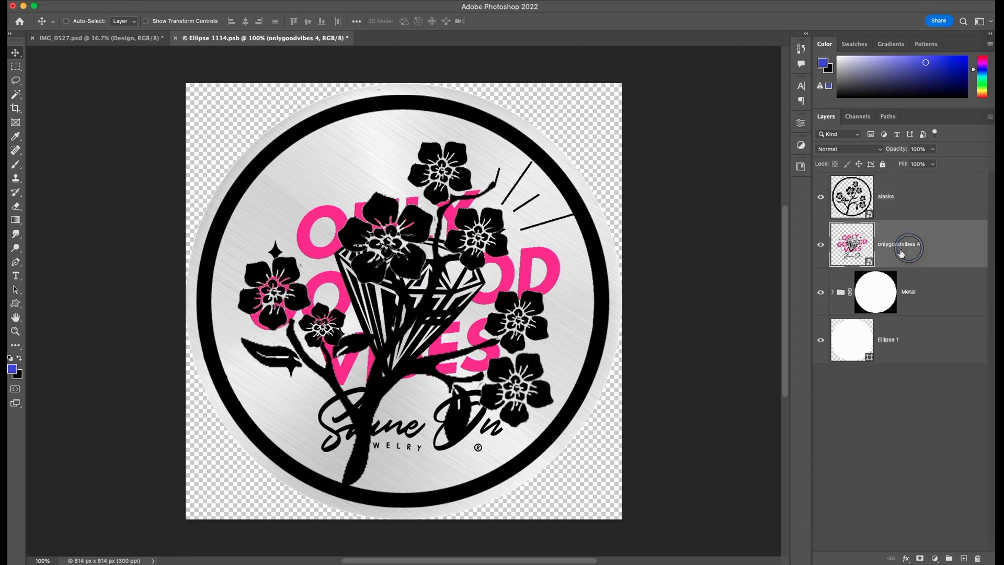
left_click(819, 249)
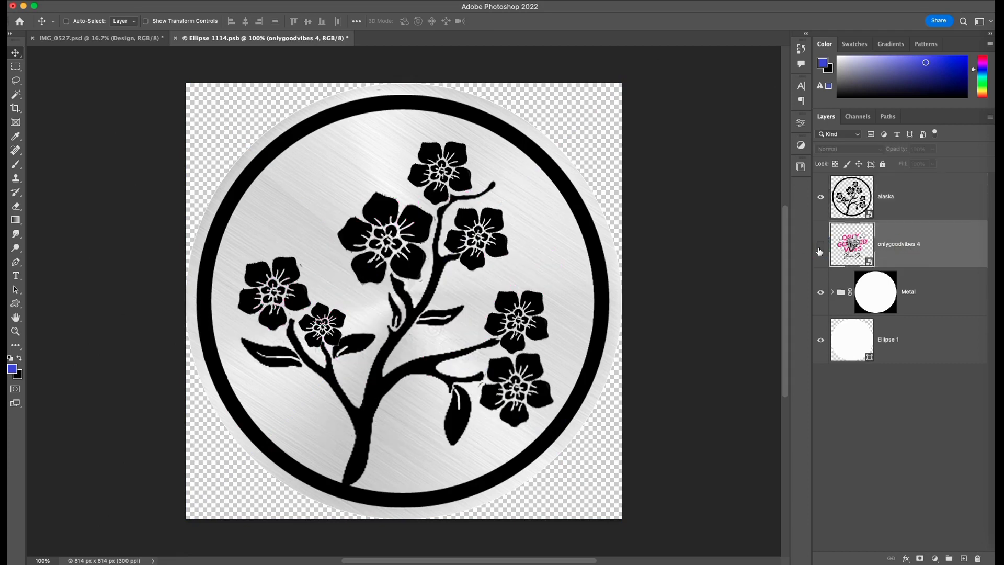
Save the smart object with the flower design in place and close it to return to the IMG_0527.psd mockup.
left_click(86, 2)
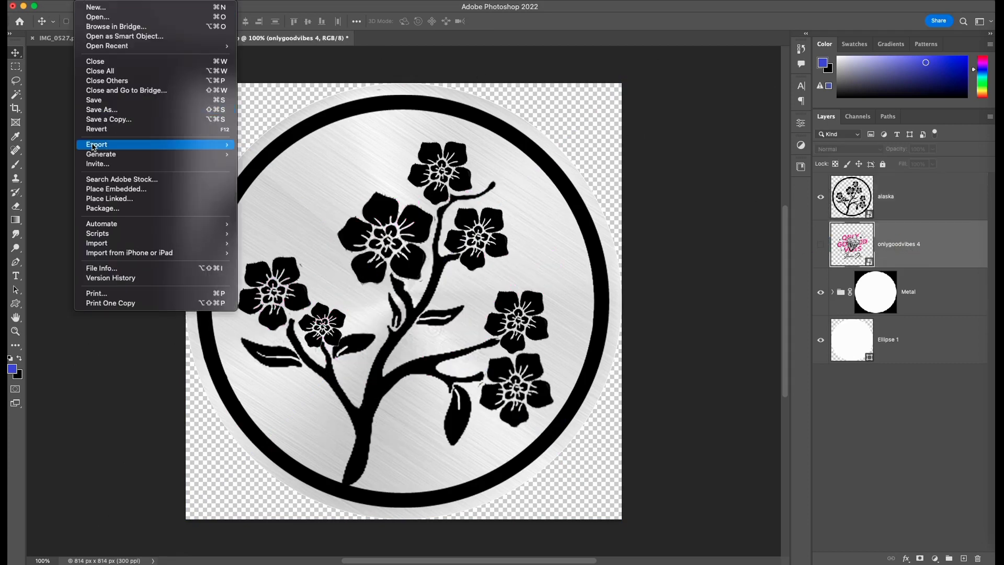
left_click(100, 100)
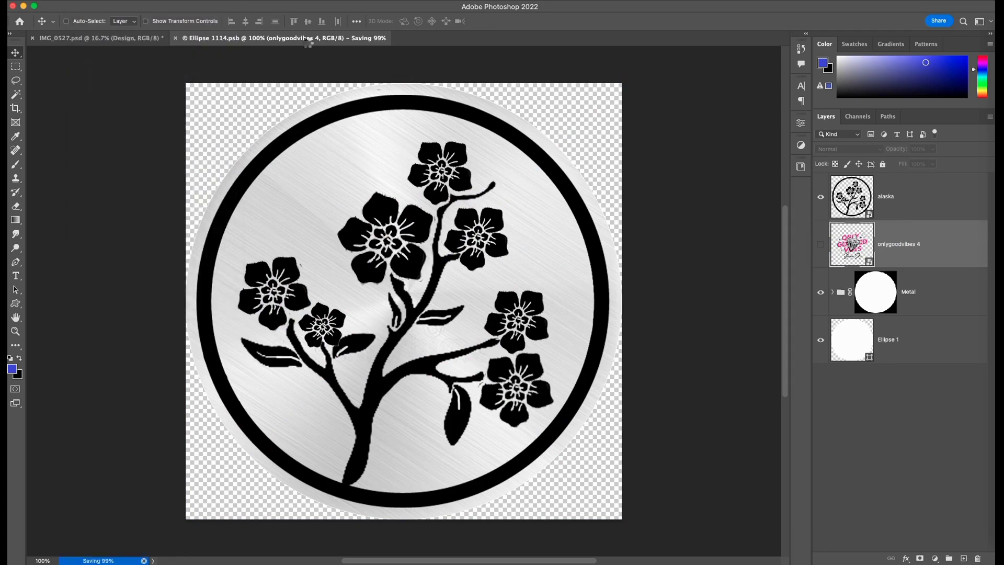
left_click(175, 39)
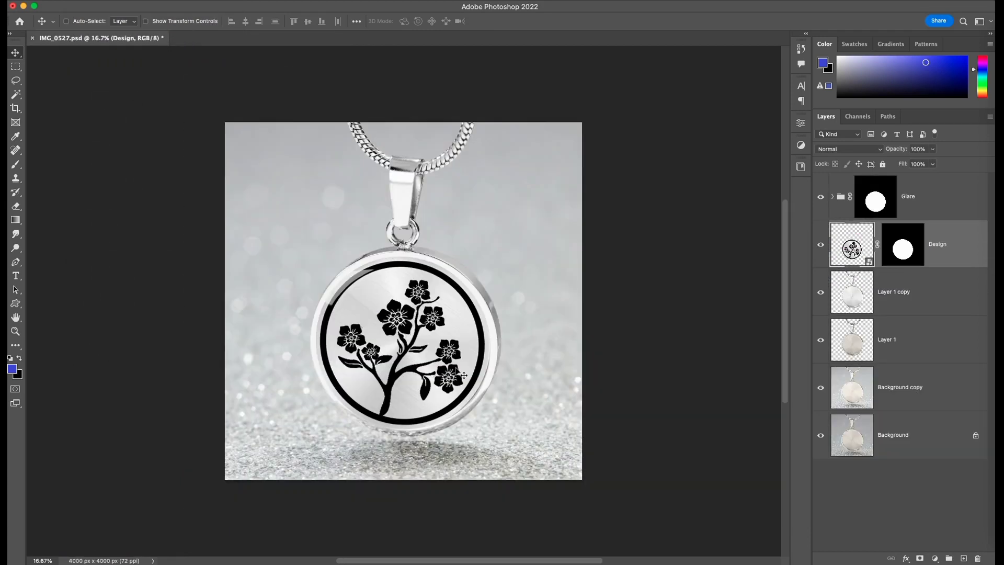
Export the IMG_0527.psd mockup with Save for Web as a High, quality 60 JPEG, and close the PSD without saving.
left_click(90, 4)
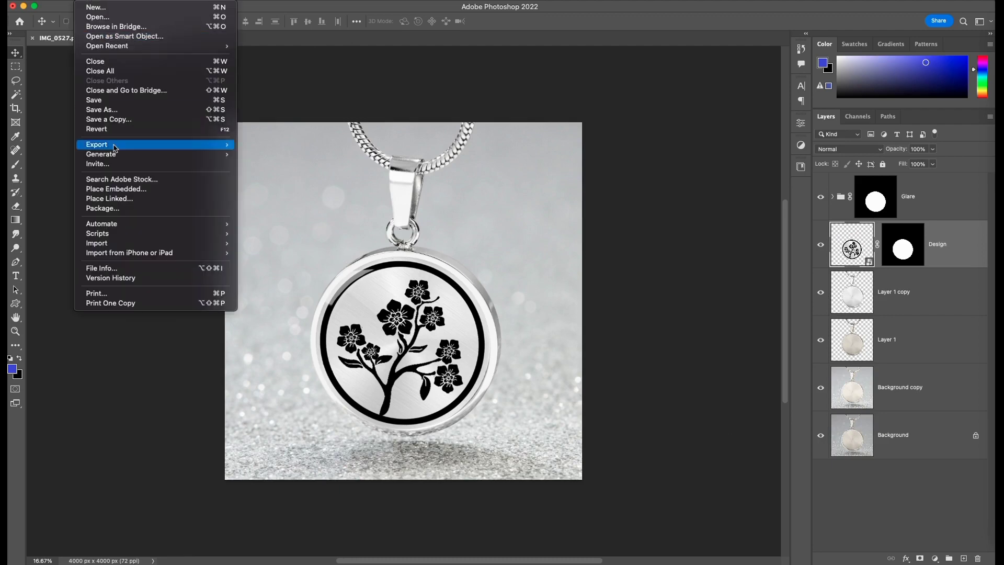
mouse_move(115, 145)
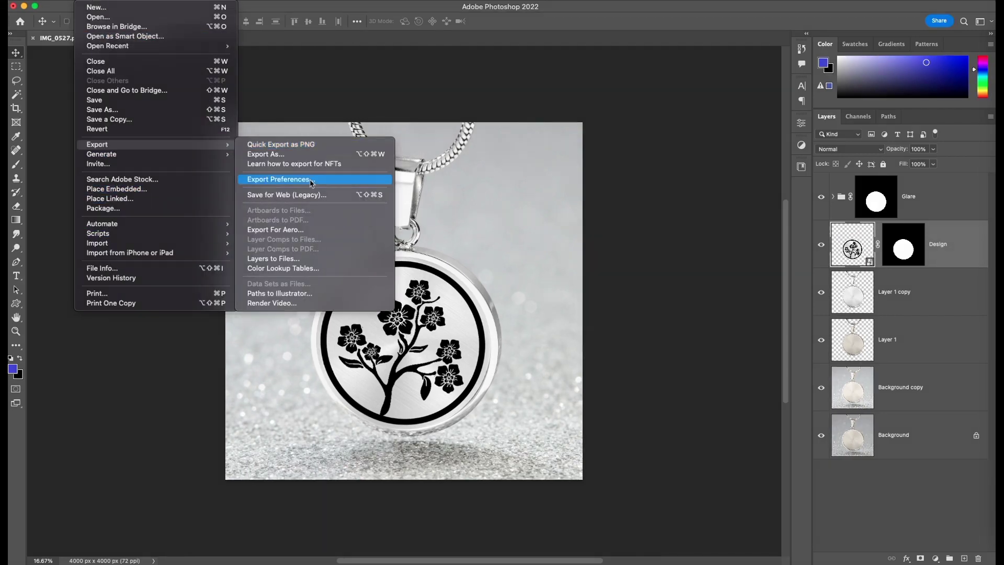
left_click(307, 194)
left_click(539, 451)
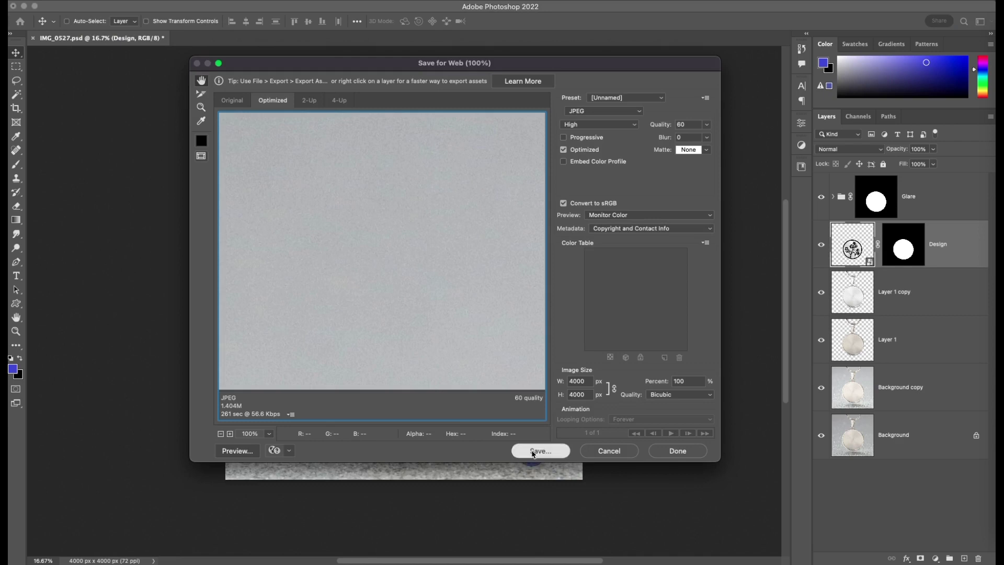
left_click(403, 546)
key("super+w")
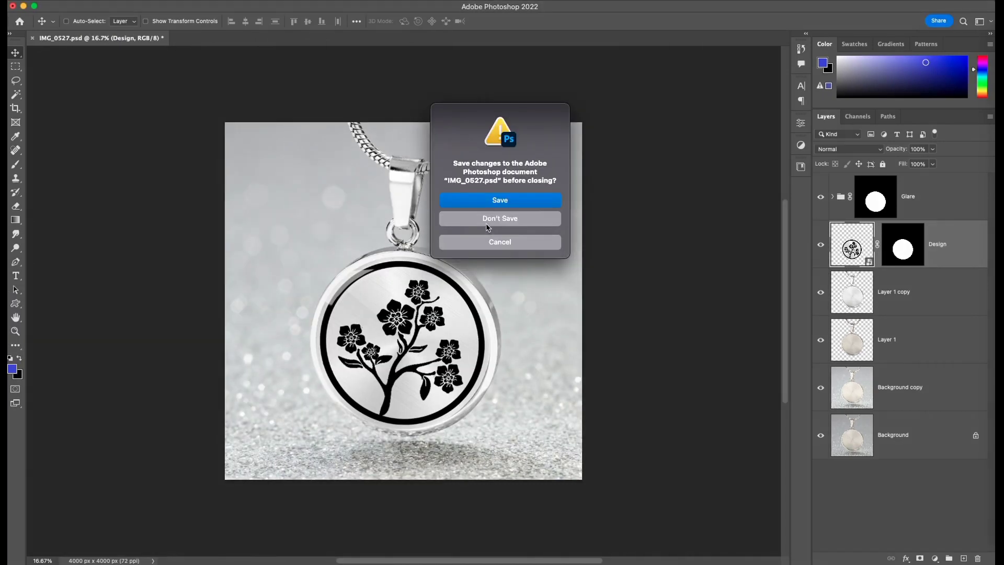
left_click(500, 218)
Switch to Finder, go back to the Shine On Bulk Mockup Use Case folder and view the design files in designfiles.
key("ctrl+Left")
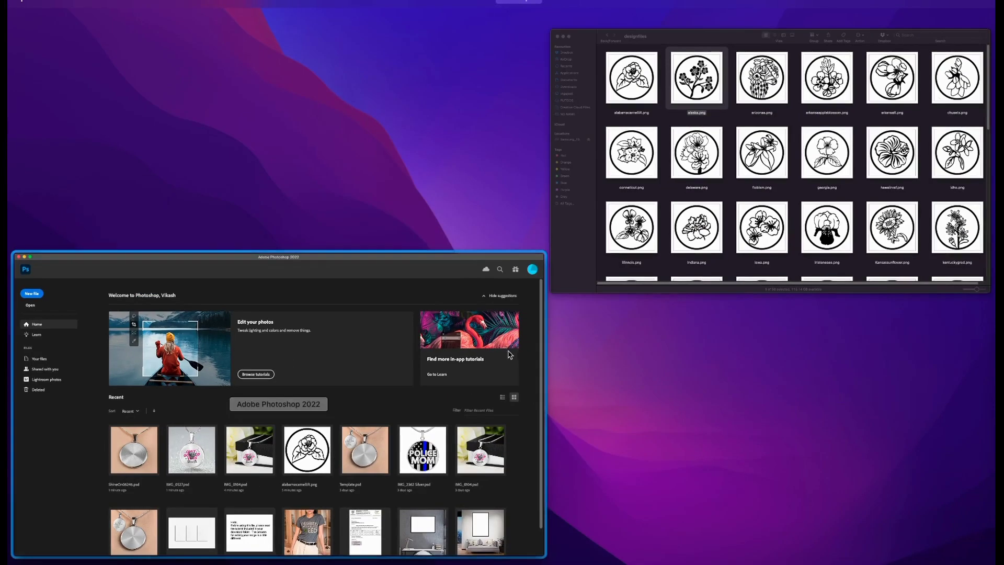
left_click(786, 148)
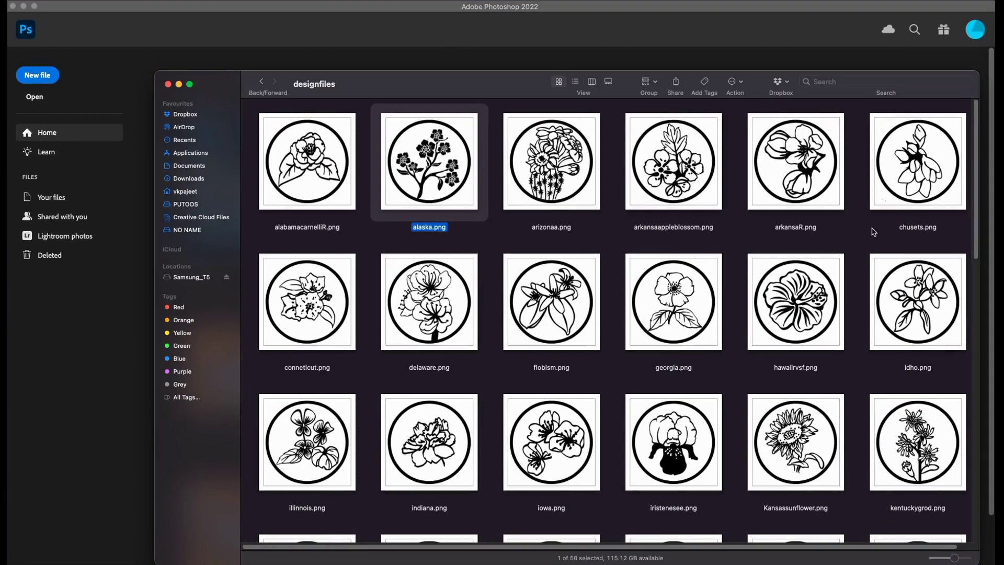
left_click(260, 82)
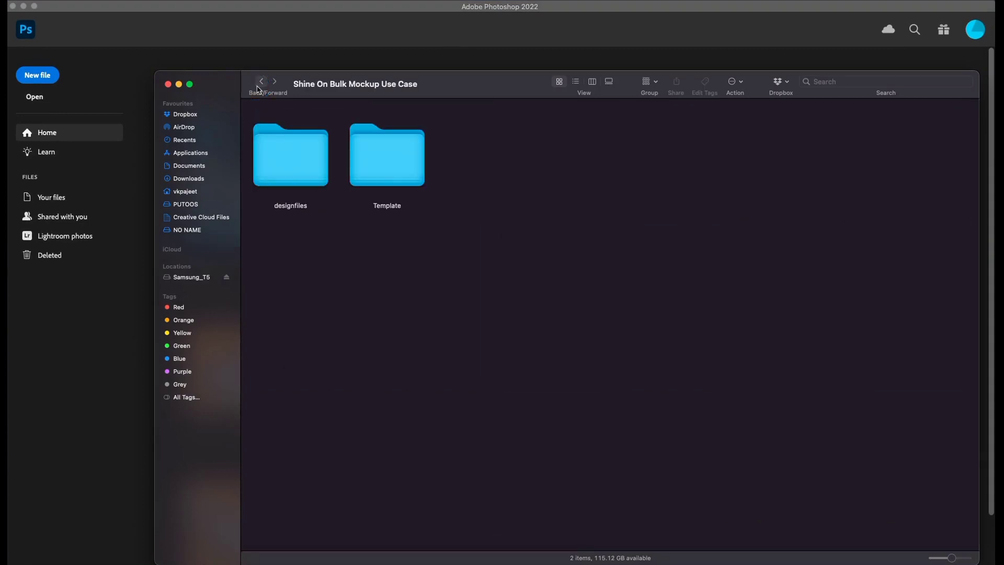
left_click_drag(482, 83, 539, 64)
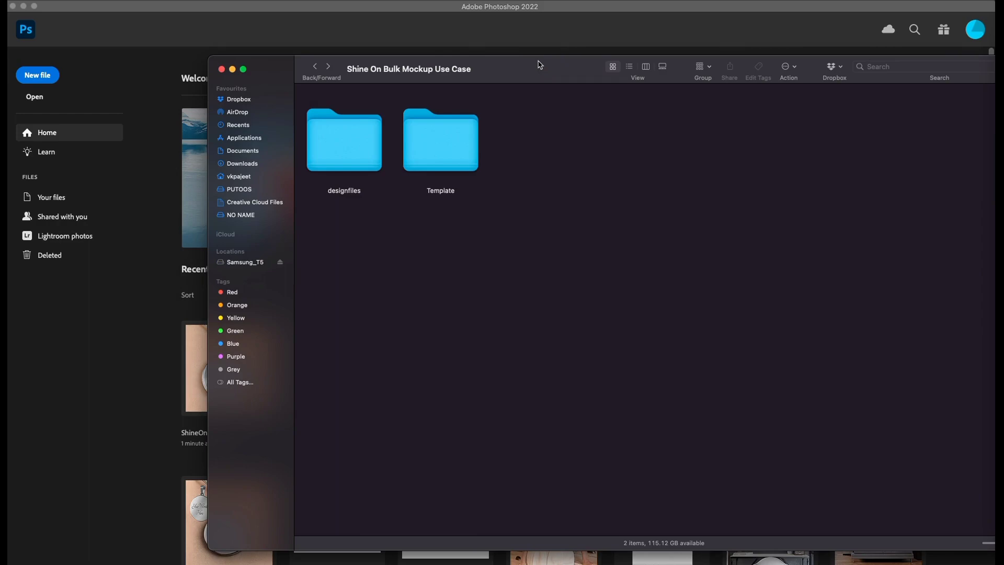
double_click(359, 152)
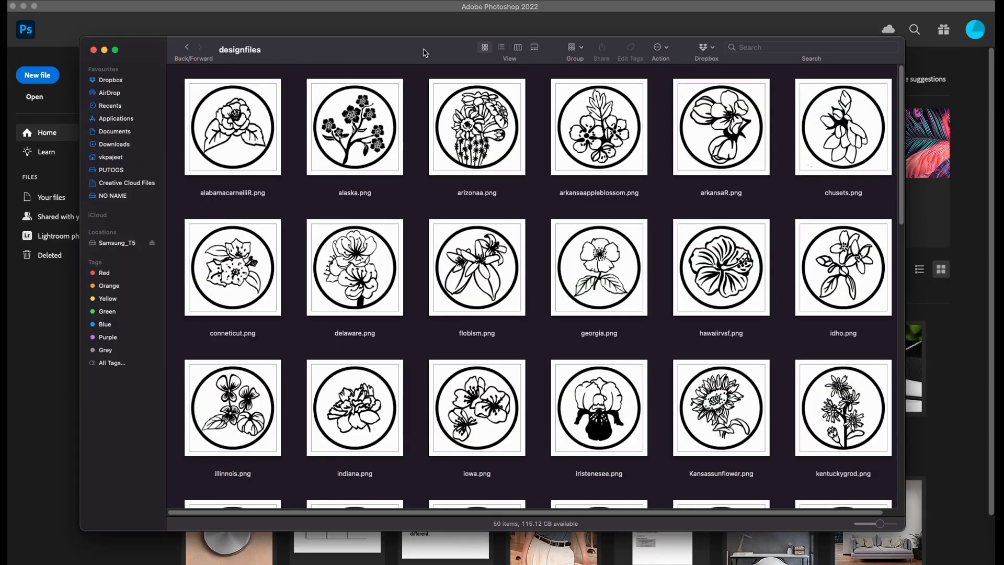
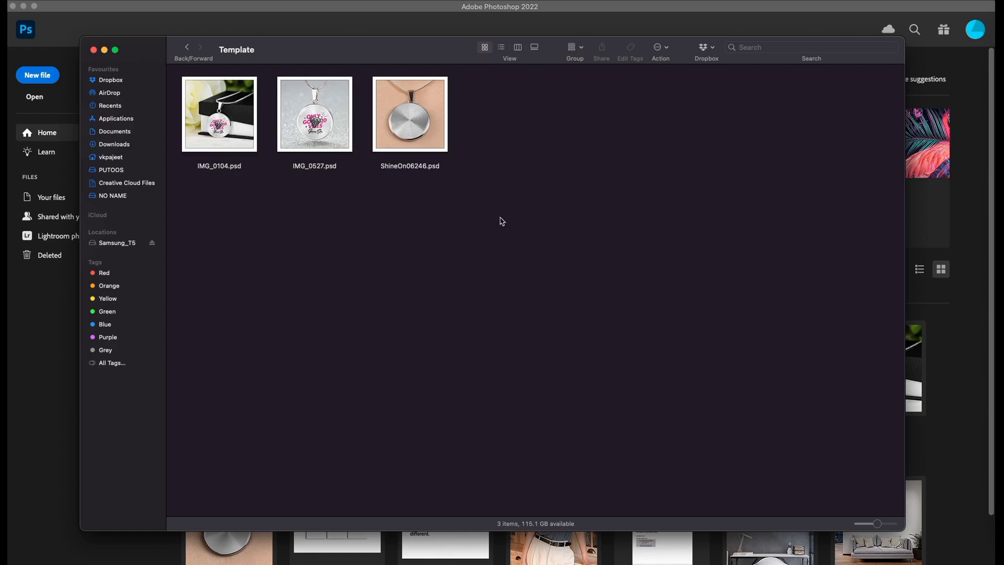
Open IMG_0104.psd, IMG_0527.psd and ShineOn06246.psd from the Template folder in Photoshop, and open the Design smart object contents of ShineOn06246.psd.
left_click_drag(528, 251, 225, 107)
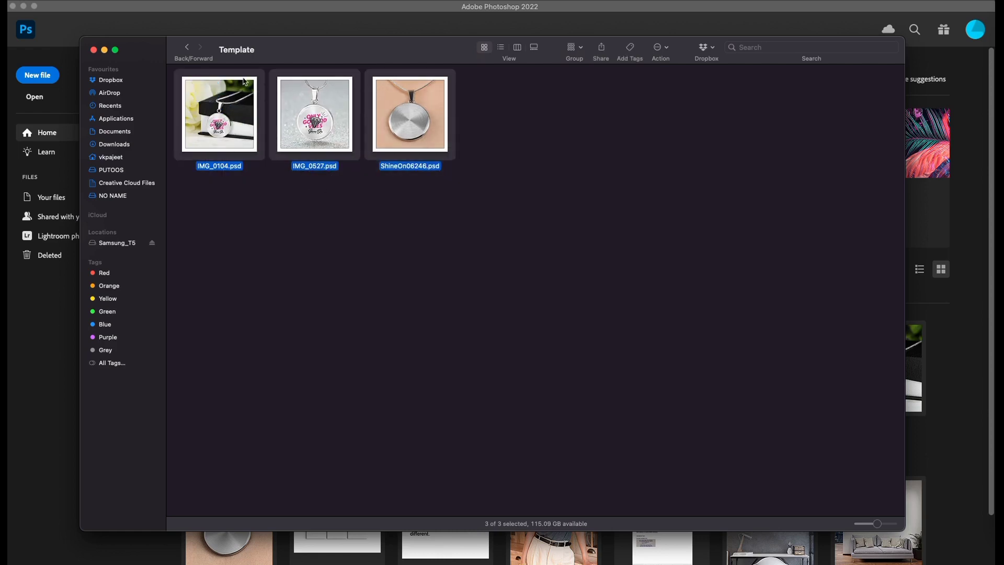
left_click_drag(296, 50, 580, 106)
left_click_drag(525, 165, 270, 193)
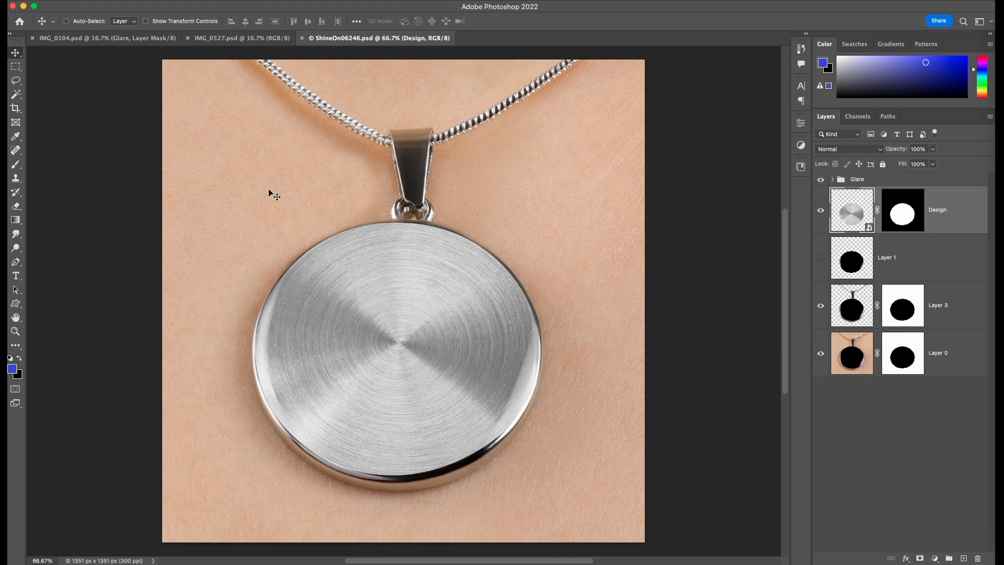
left_click(928, 258)
double_click(850, 219)
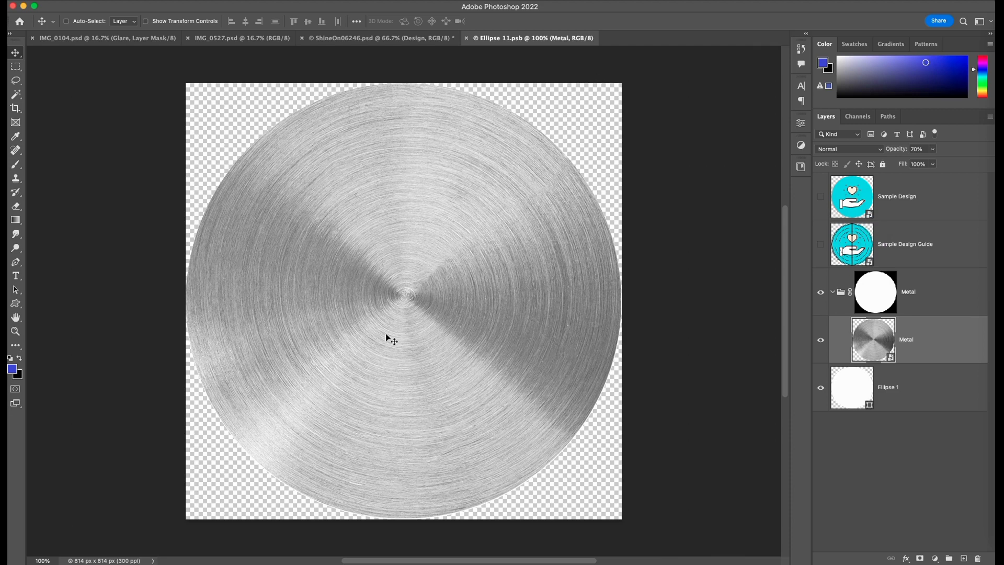
Close the smart object and try replacing the Design layer's contents with alaska.png from the designfiles folder.
left_click(464, 40)
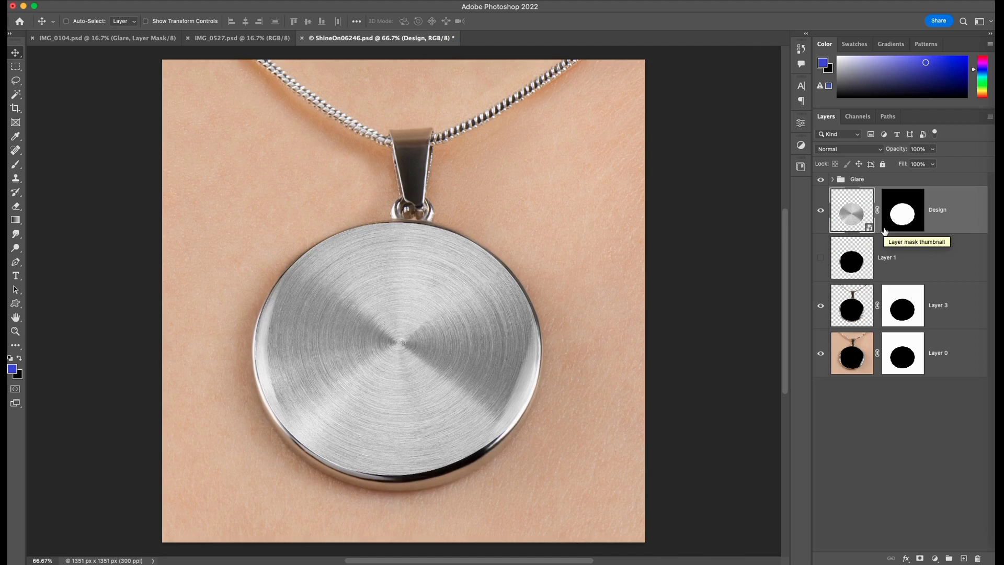
right_click(951, 209)
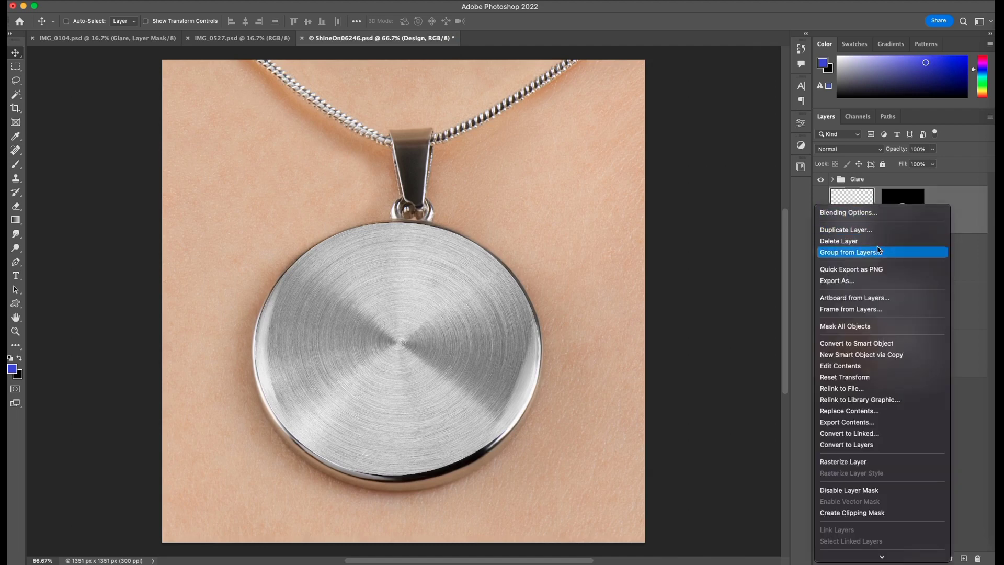
left_click(961, 209)
right_click(960, 207)
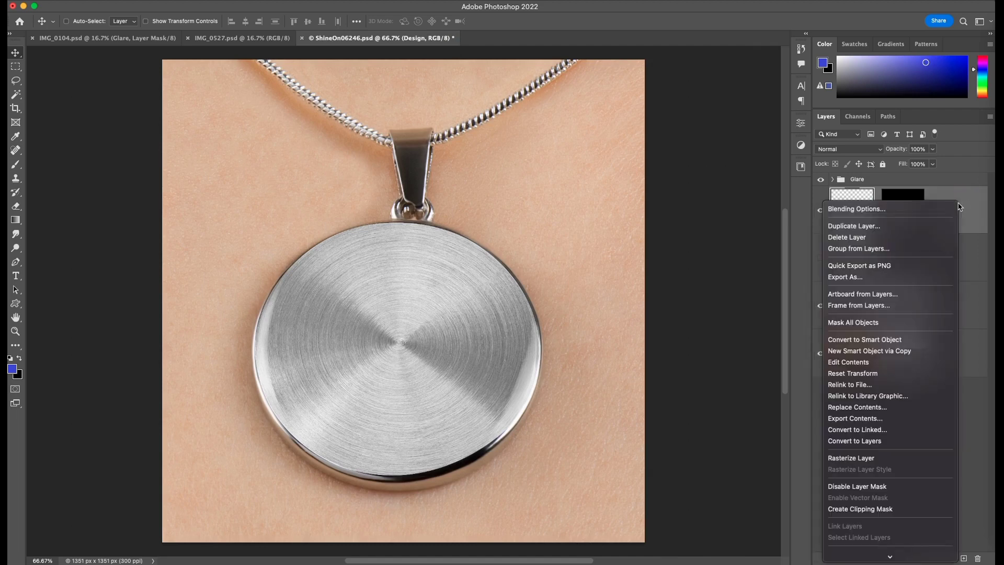
left_click(868, 414)
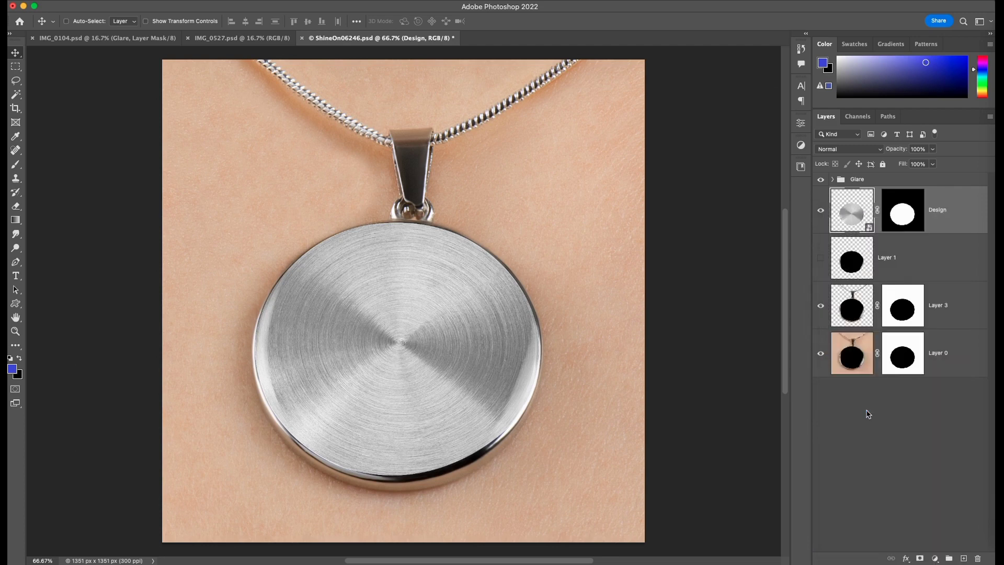
left_click(376, 134)
left_click(376, 122)
left_click(488, 123)
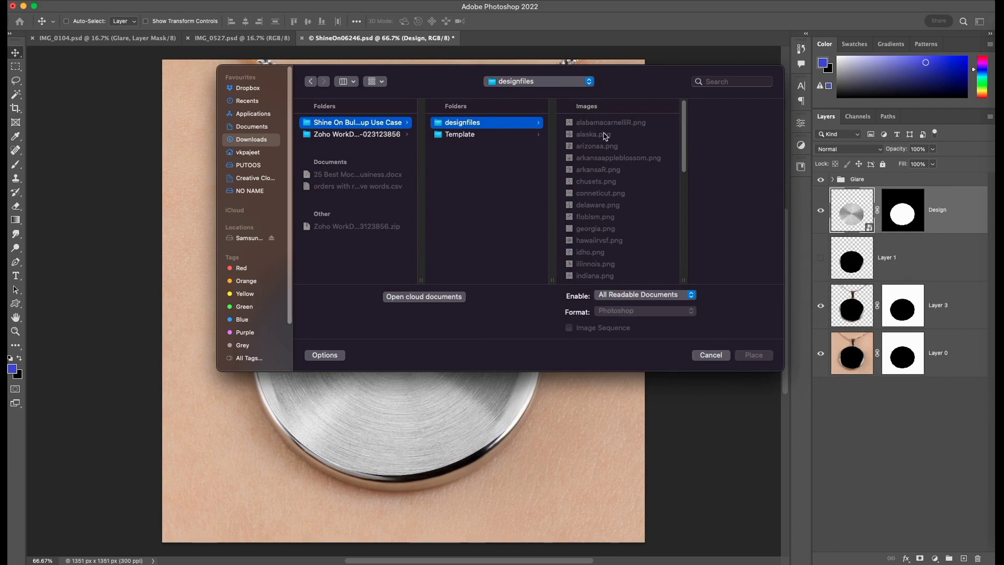
left_click(593, 134)
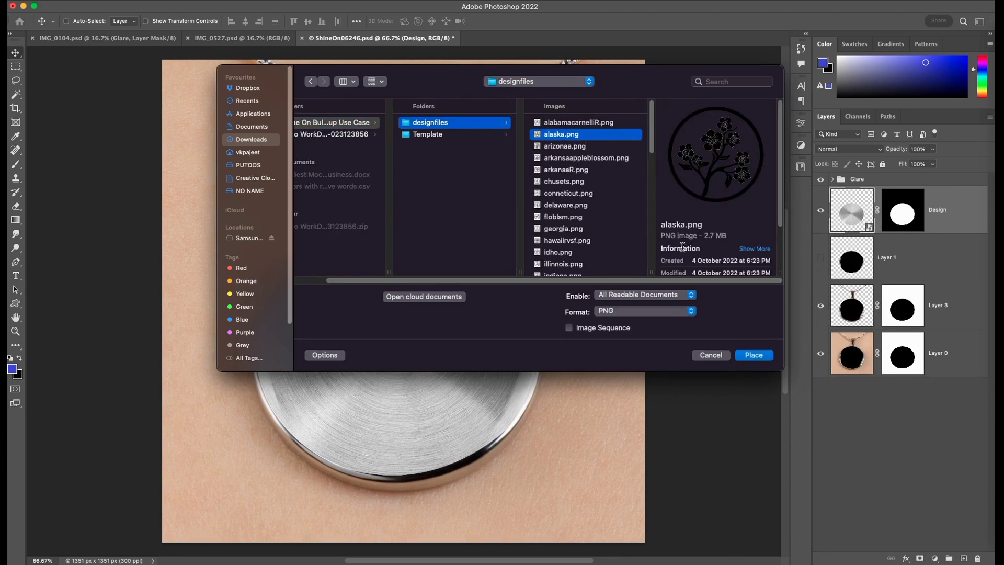
left_click(739, 357)
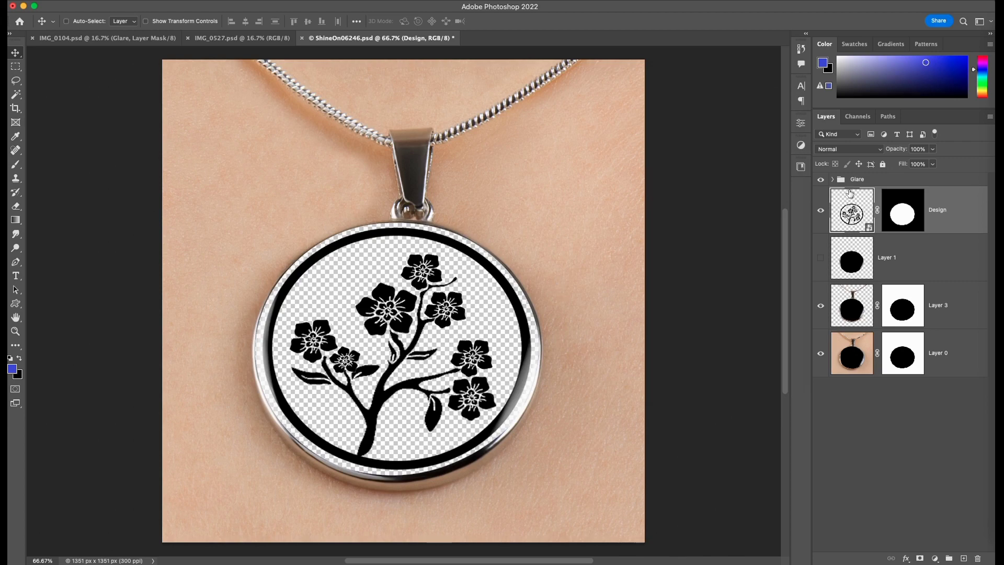
Open the replaced Design contents to inspect them, close them, and undo the replacement.
double_click(867, 229)
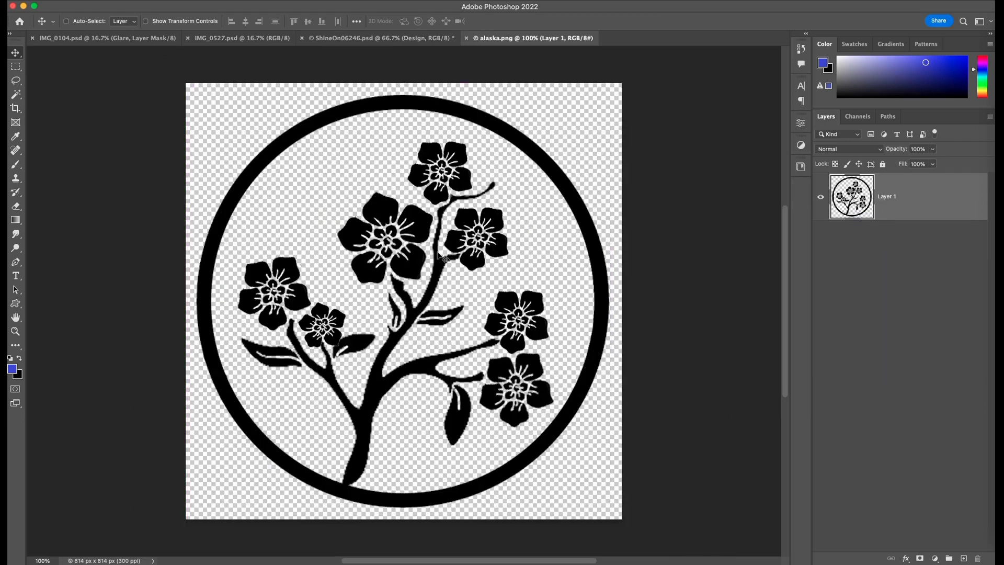
key("super+w")
key("super+z")
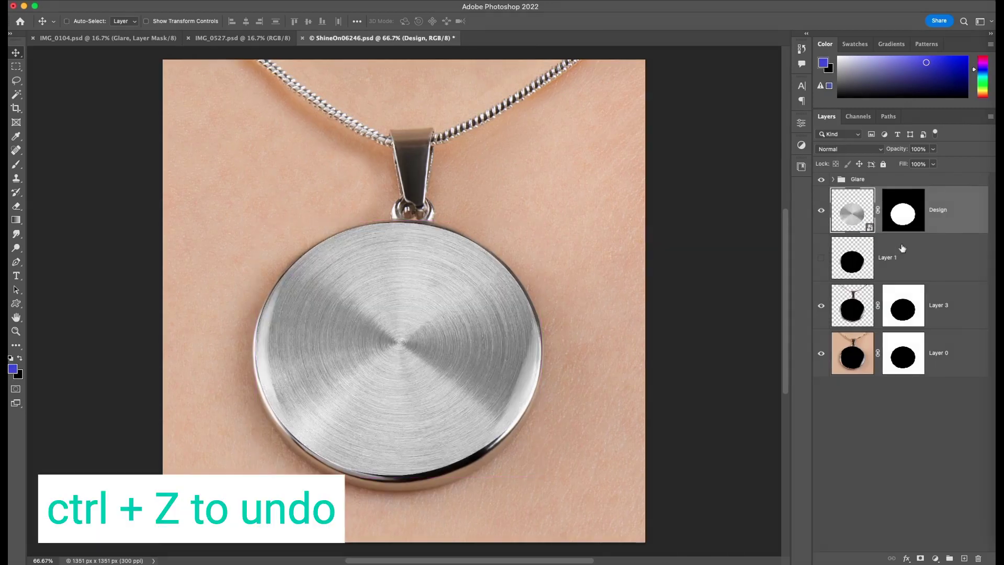
Duplicate the Metal group from the Design smart object's contents into ShineOn06246.psd as Metal, and close the smart object.
double_click(872, 229)
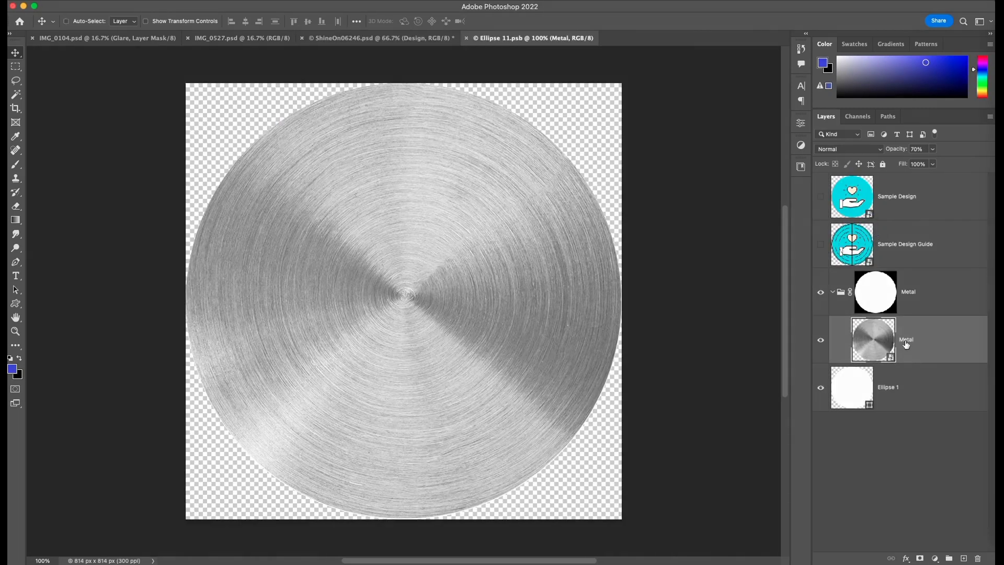
left_click(837, 297)
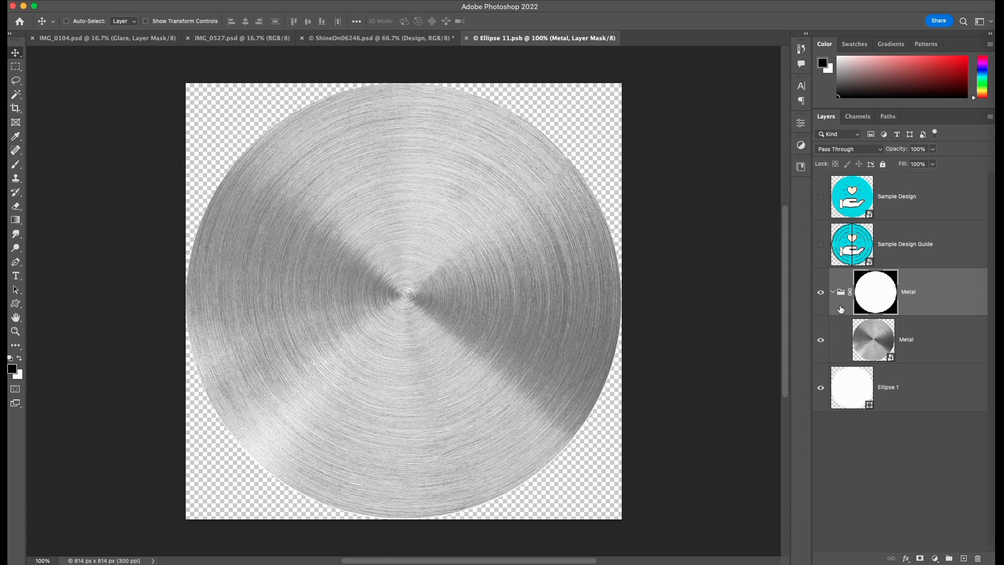
left_click(833, 292)
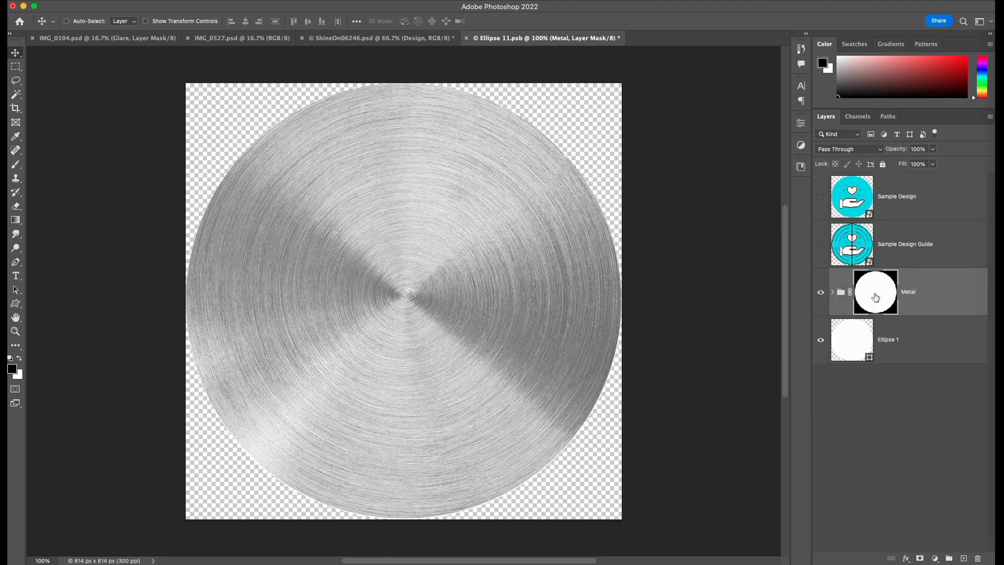
right_click(924, 303)
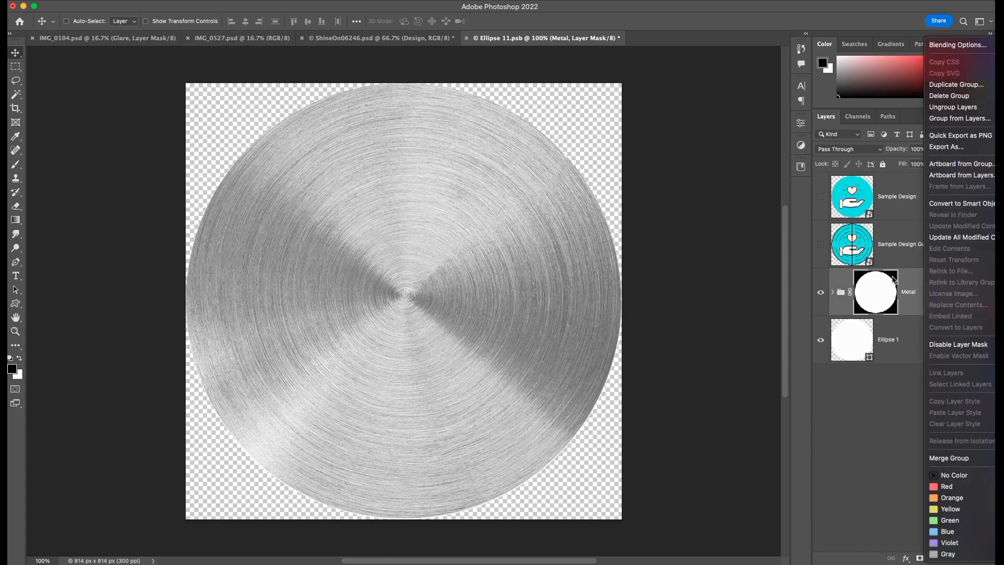
left_click(956, 84)
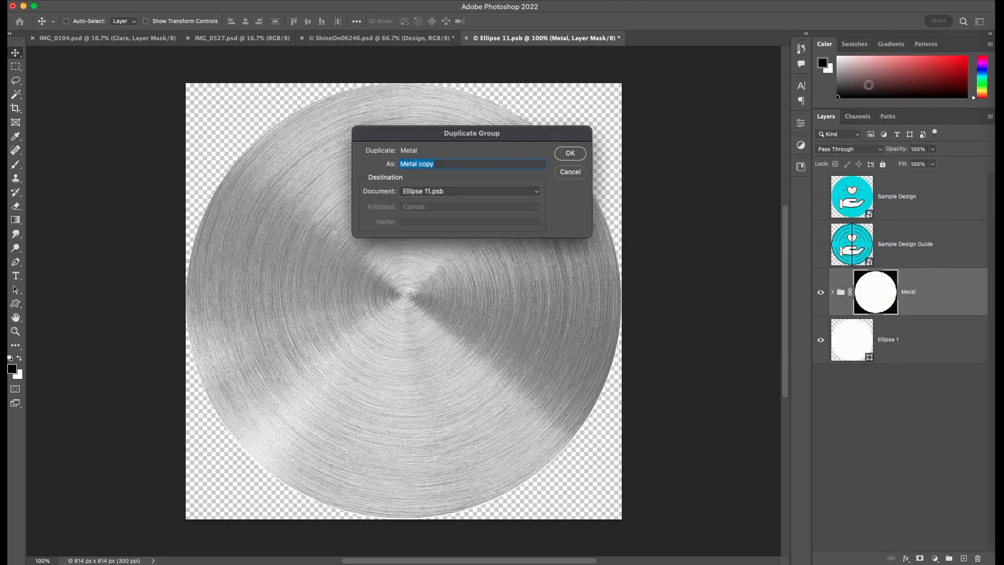
left_click(459, 201)
left_click(439, 180)
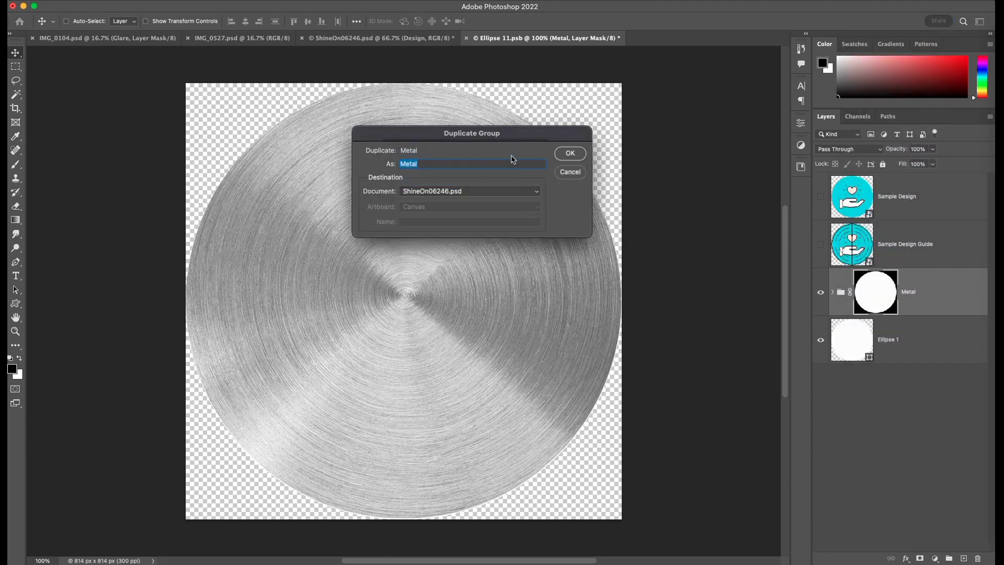
left_click(574, 153)
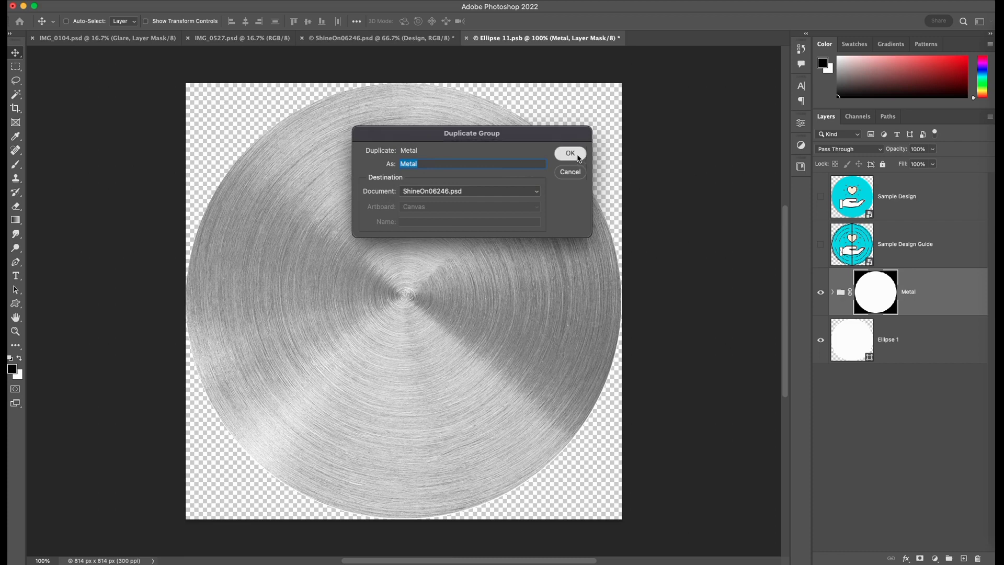
left_click(483, 38)
left_click(528, 222)
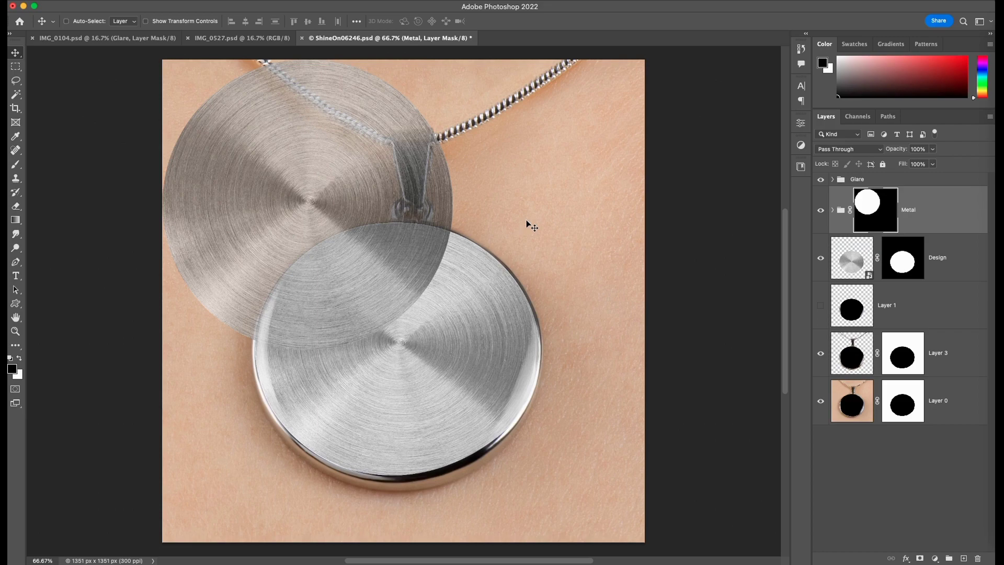
Hide the Design layer and move the Metal group over the pendant face.
left_click(821, 258)
left_click(955, 219)
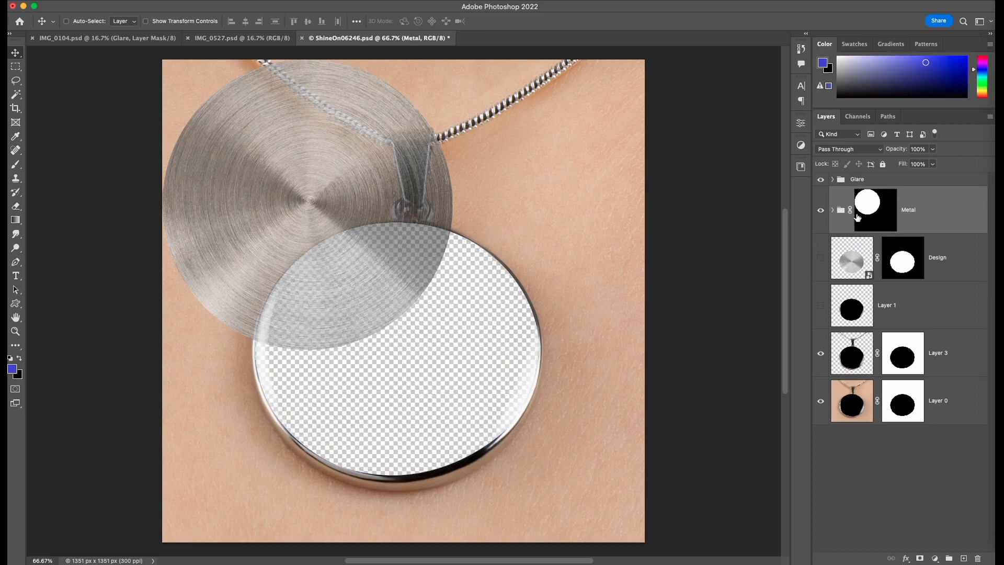
mouse_move(382, 229)
left_mouse_down()
mouse_move(417, 266)
mouse_move(455, 360)
mouse_move(471, 365)
left_mouse_up()
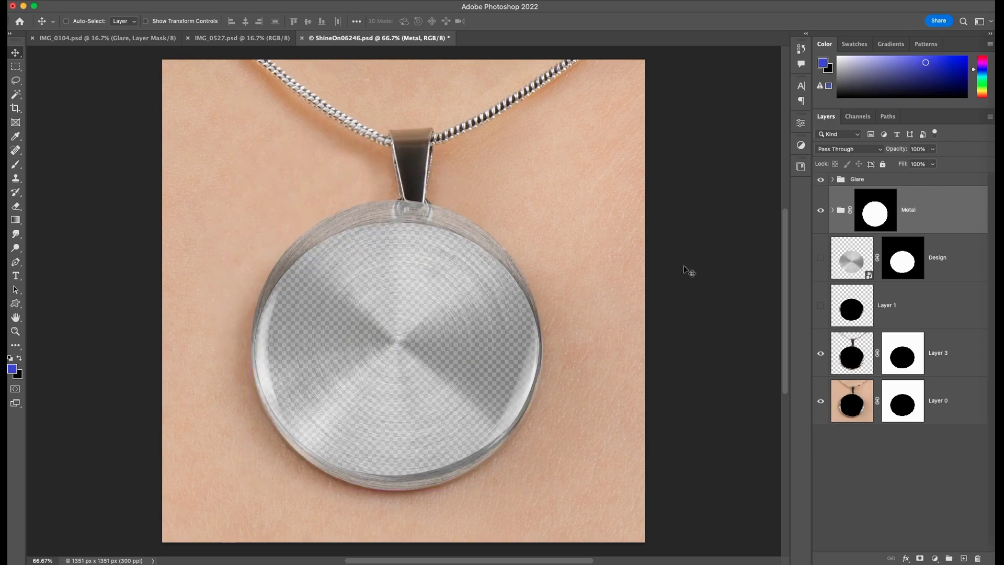
Set the Metal layer inside the Metal group to 100% opacity and nudge it slightly to centre it on the pendant.
left_click(832, 210)
left_click(911, 258)
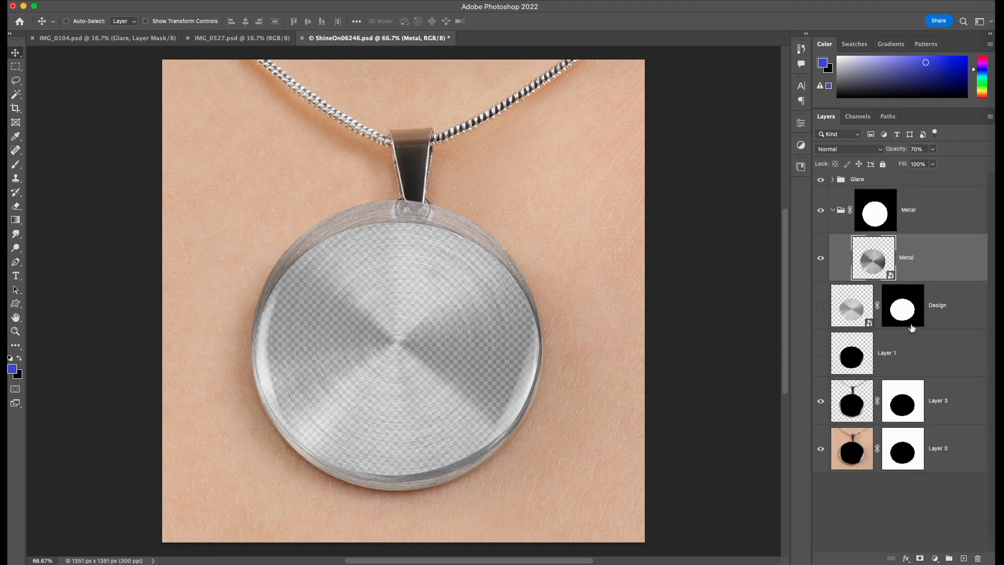
left_click_drag(894, 152, 929, 152)
mouse_move(400, 350)
left_mouse_down()
mouse_move(383, 389)
mouse_move(404, 349)
left_mouse_up()
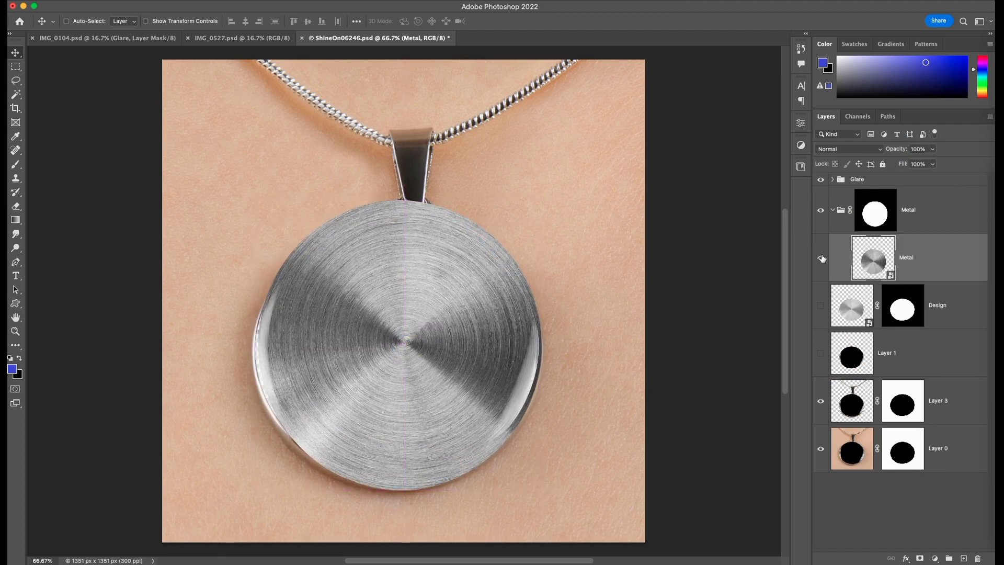
Free-transform the Metal layer to about 20.70% width and 18.33% height so it covers the whole pendant face.
key("ctrl+t")
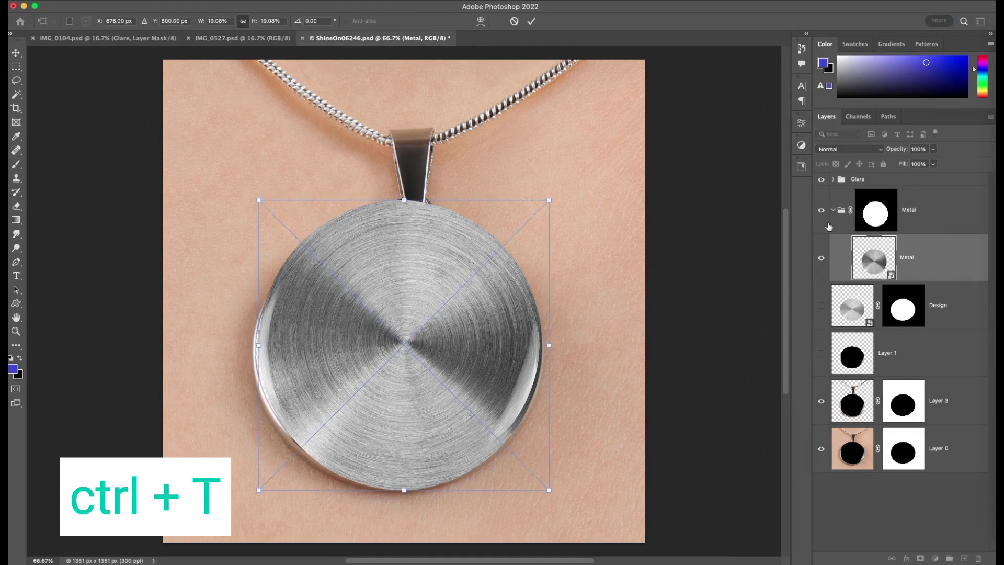
left_click_drag(258, 346, 255, 345)
left_click_drag(394, 202, 392, 224)
left_click_drag(268, 362, 251, 356)
left_click_drag(540, 361, 557, 357)
mouse_move(400, 220)
left_mouse_down()
mouse_move(403, 230)
mouse_move(404, 216)
left_mouse_up()
left_click_drag(253, 356, 243, 352)
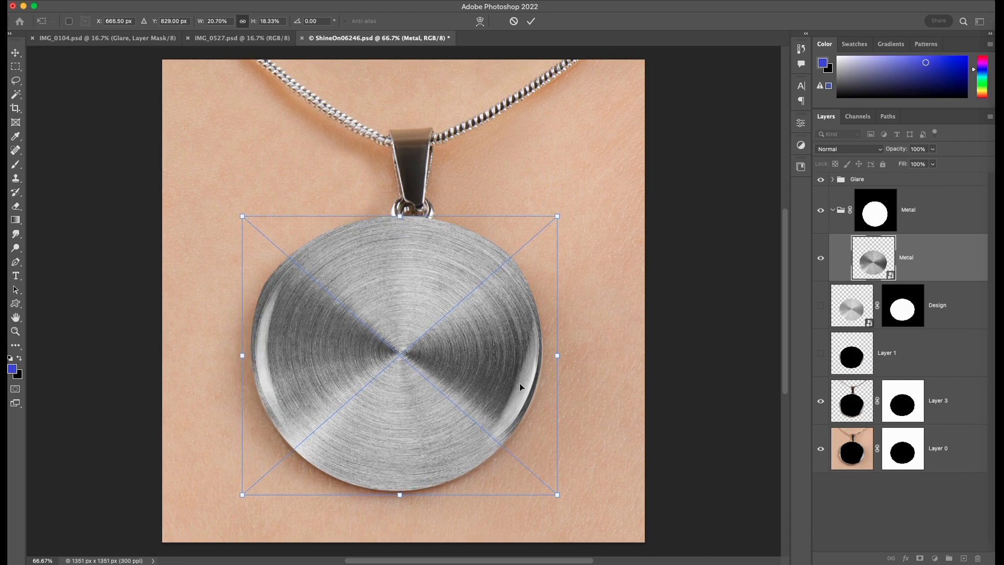
key("Return")
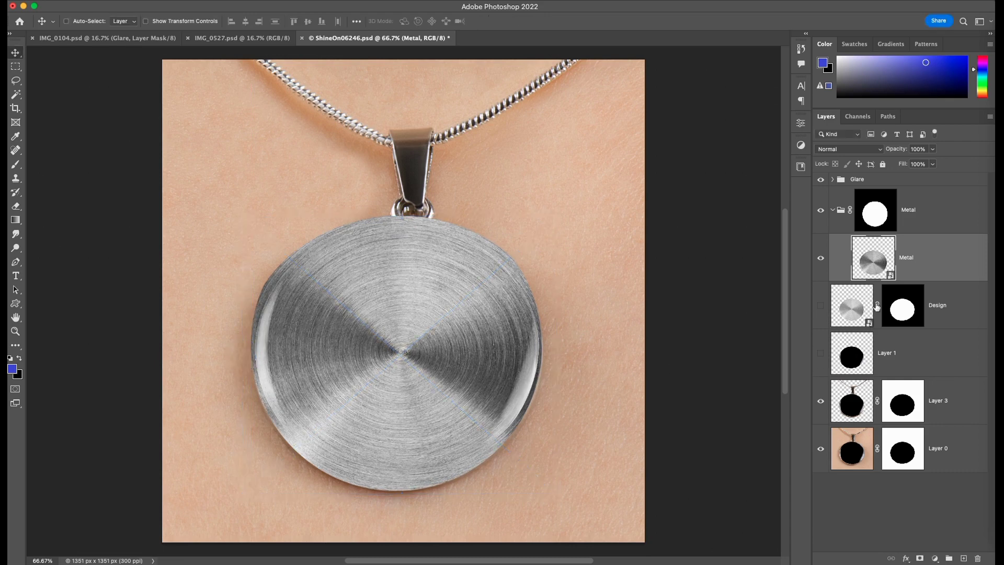
Toggle the Metal group's layer mask to compare the metal disc with and without it.
left_click(875, 214)
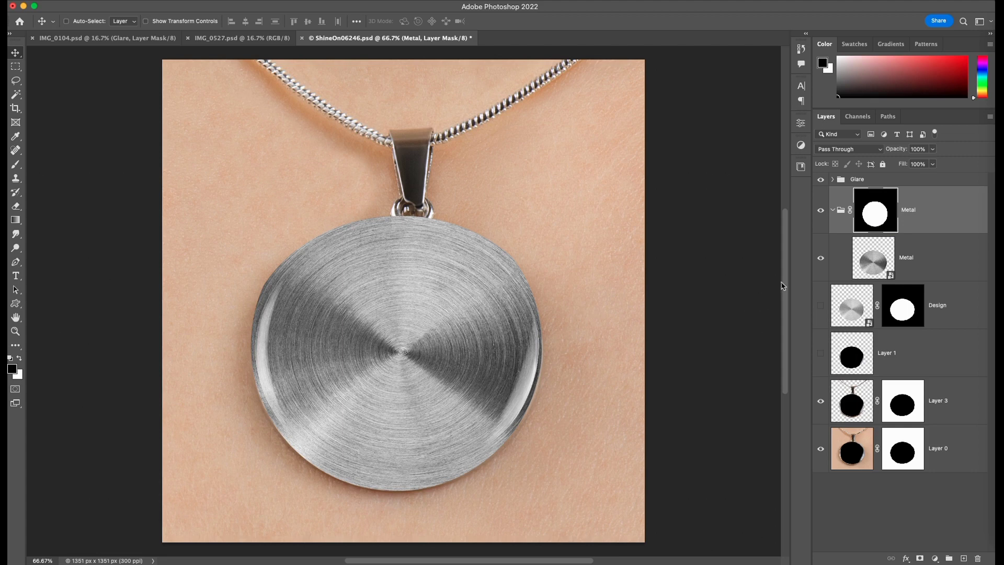
left_click(880, 216, "shift")
left_click(880, 216, "shift")
left_click(881, 216, "shift")
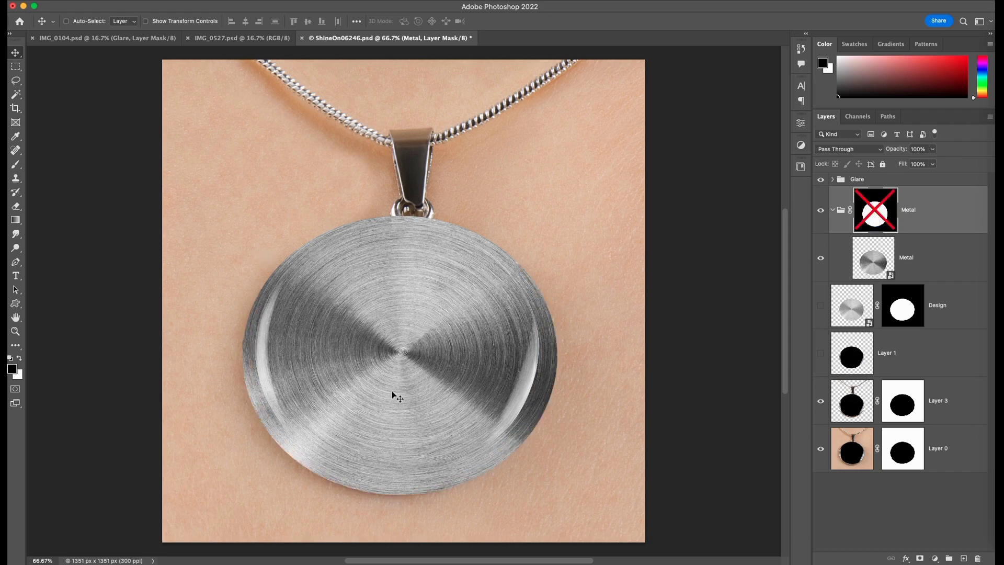
left_click(885, 212, "shift")
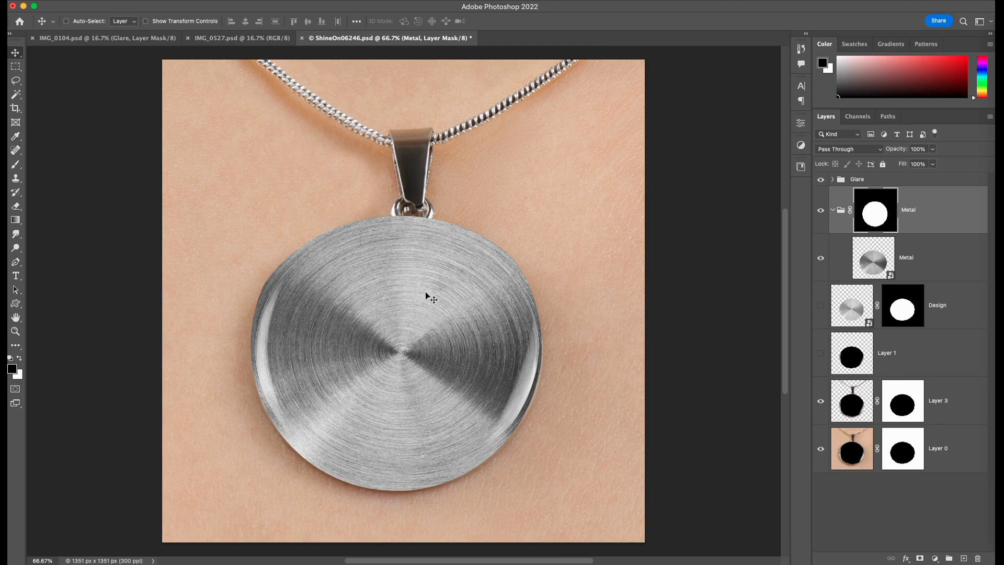
Delete the Metal group's layer mask and collapse the group.
left_click(875, 214, "super")
key("super")
key("super+d")
right_click(878, 207)
left_click(897, 227)
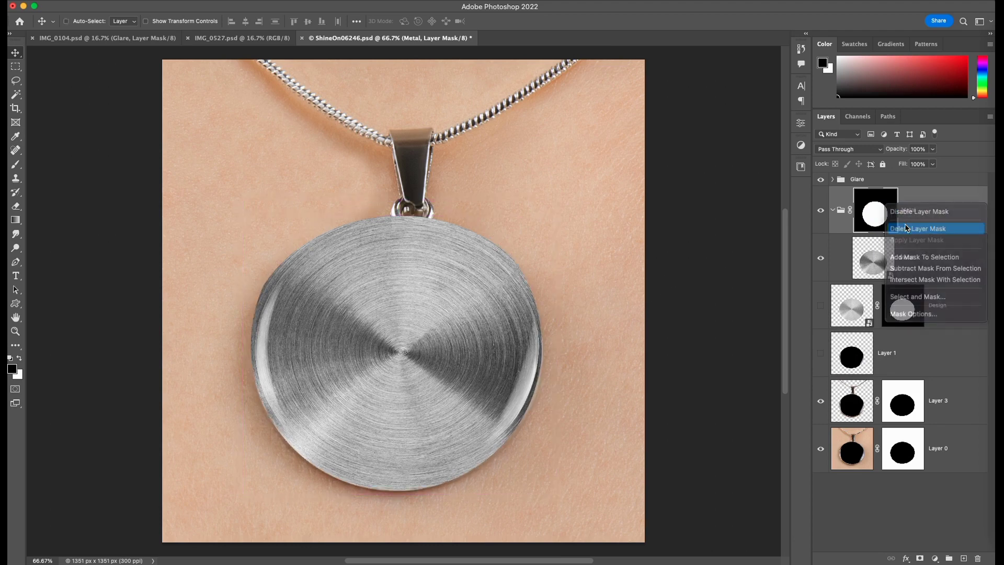
left_click(832, 193)
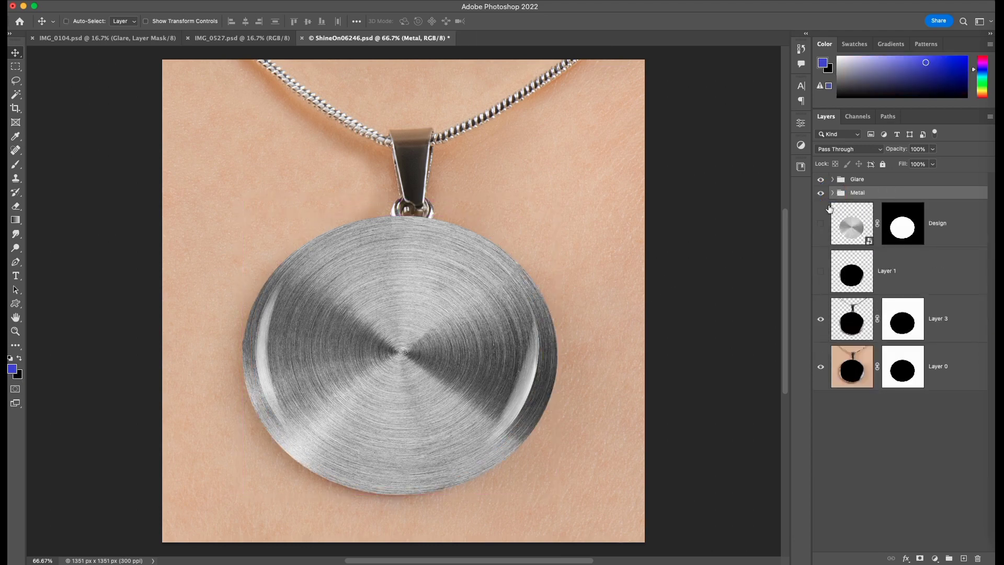
Load Layer 0's mask as a selection, add it as a layer mask to the Metal group, and invert that mask.
left_click(820, 193)
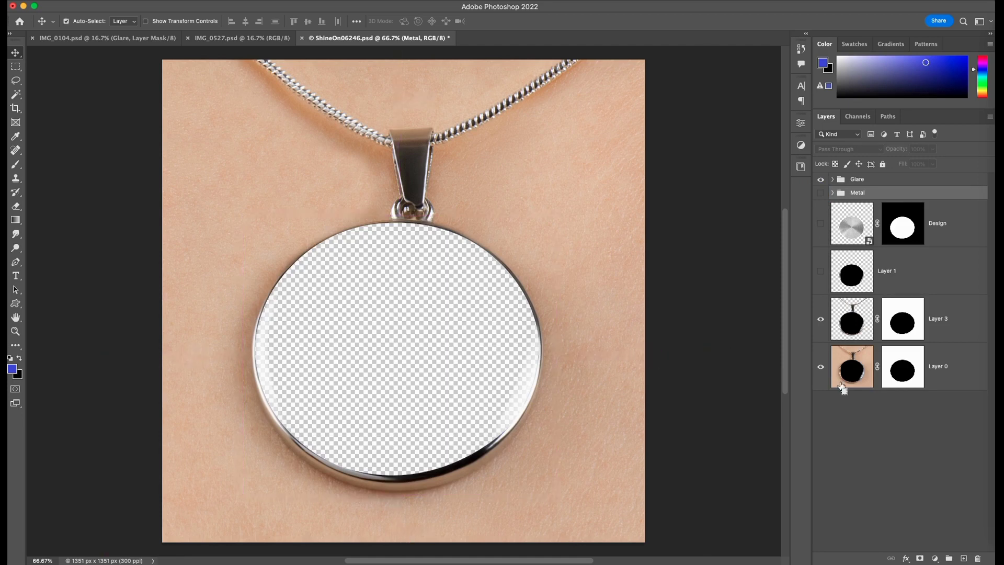
left_click(904, 373, "ctrl")
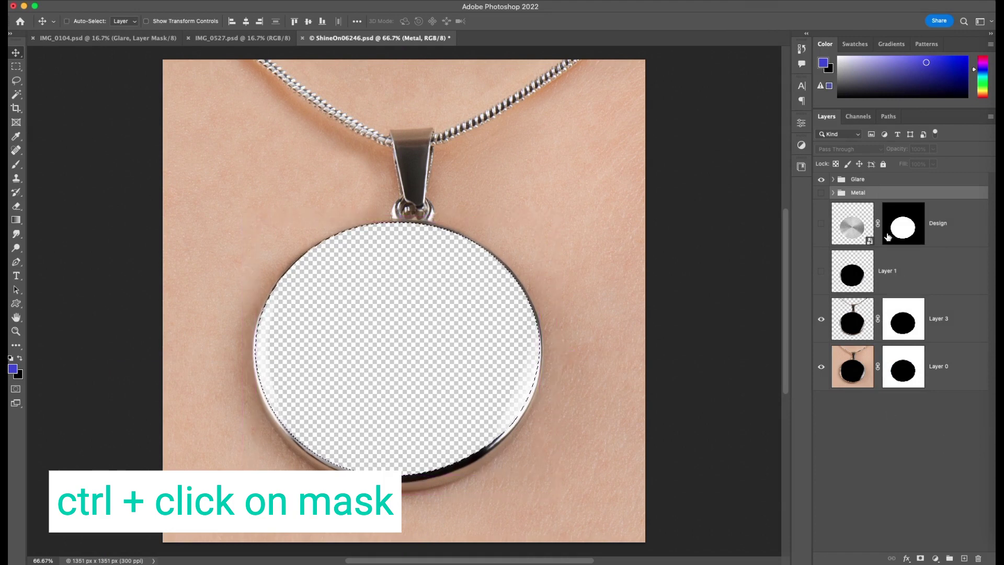
left_click(821, 194)
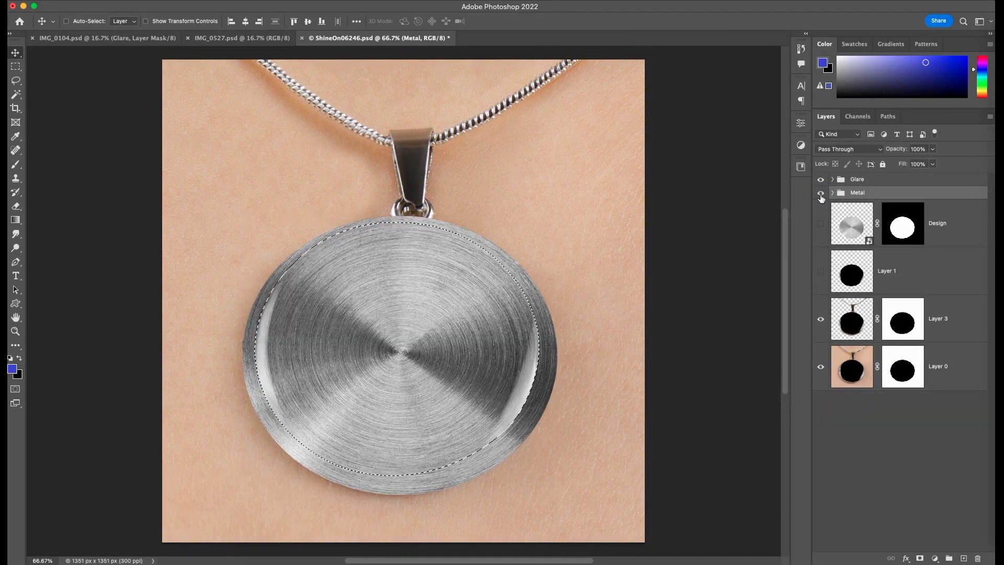
left_click(919, 558, "alt")
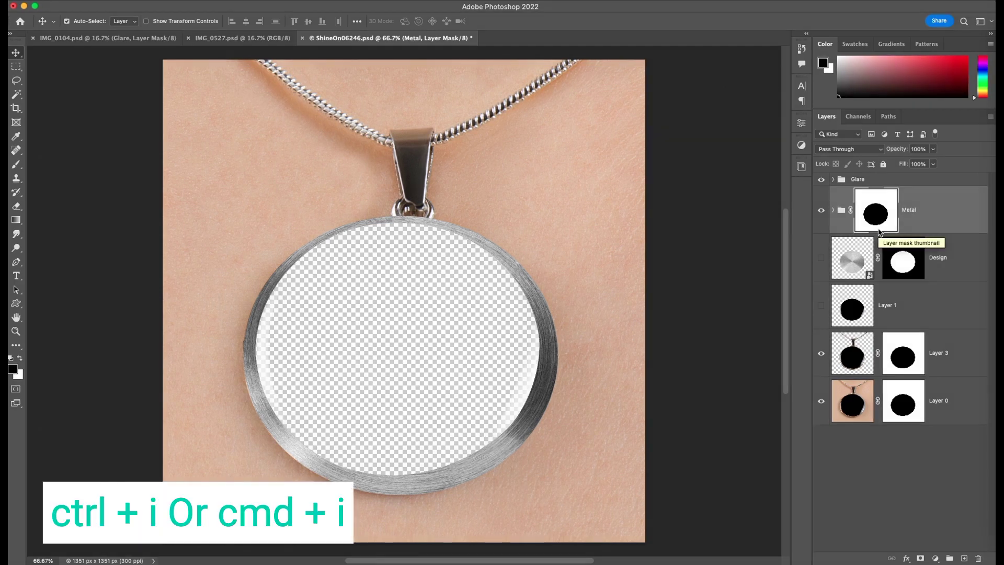
key("super+i")
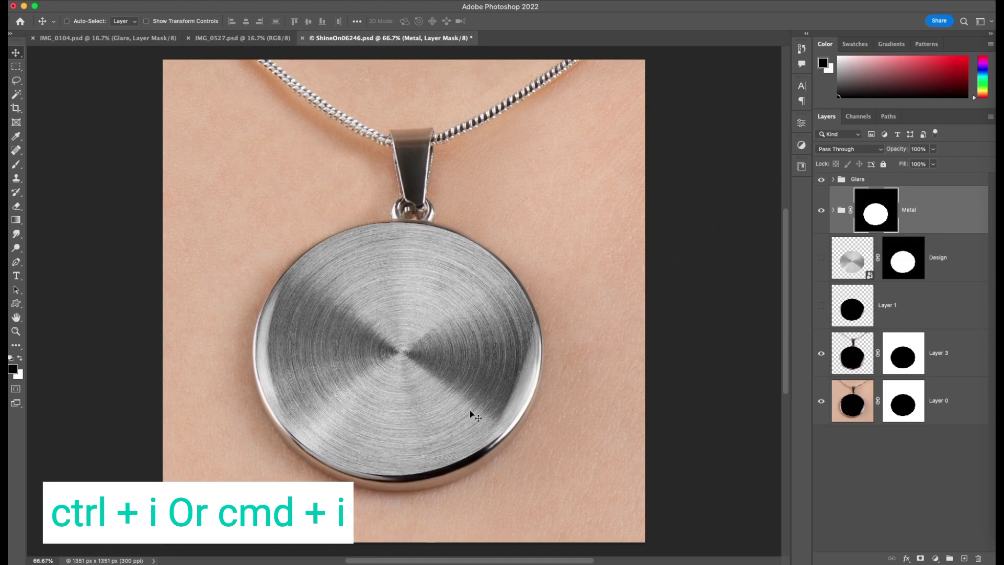
Compare the Metal group with and without its layer mask, and check the Design layer's mask outline as a selection.
left_click(891, 214, "shift")
left_click(890, 215, "shift")
left_click(888, 216, "shift")
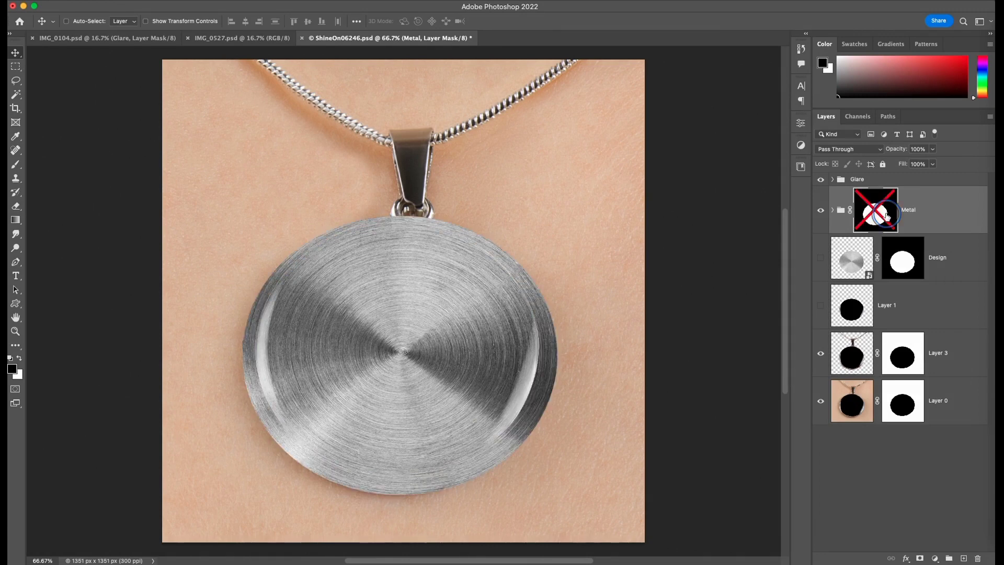
left_click(886, 216, "shift")
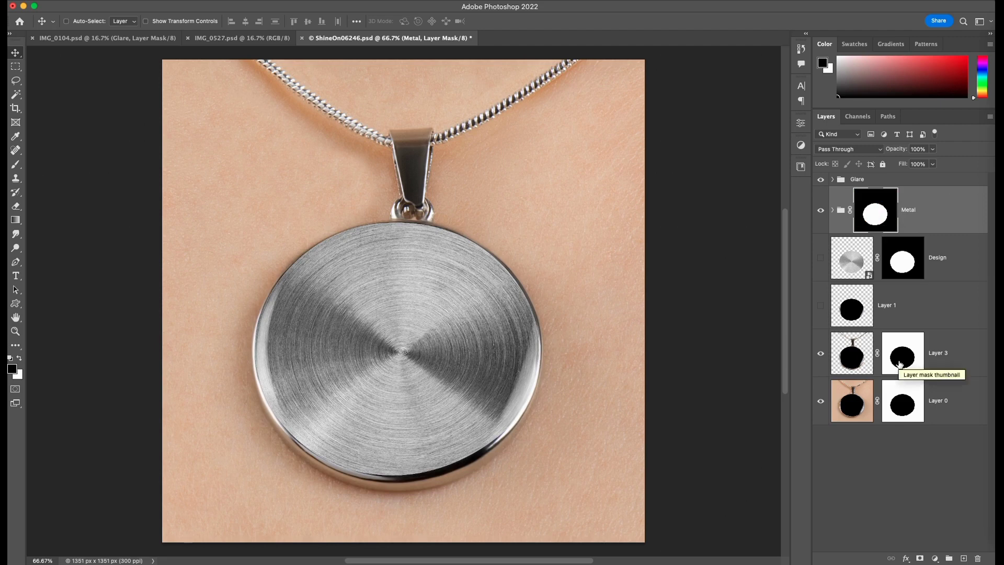
left_click(914, 263, "super")
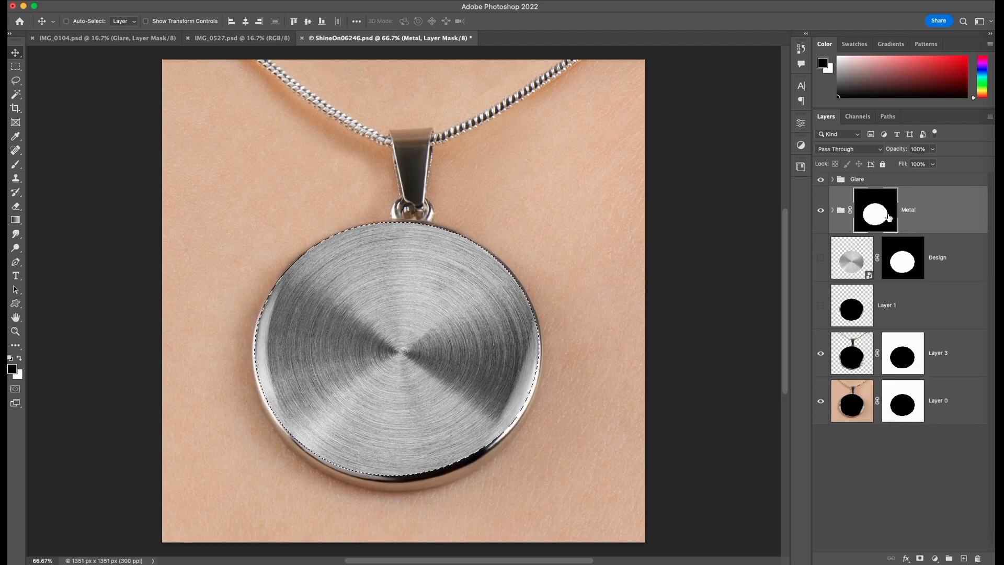
key("super+d")
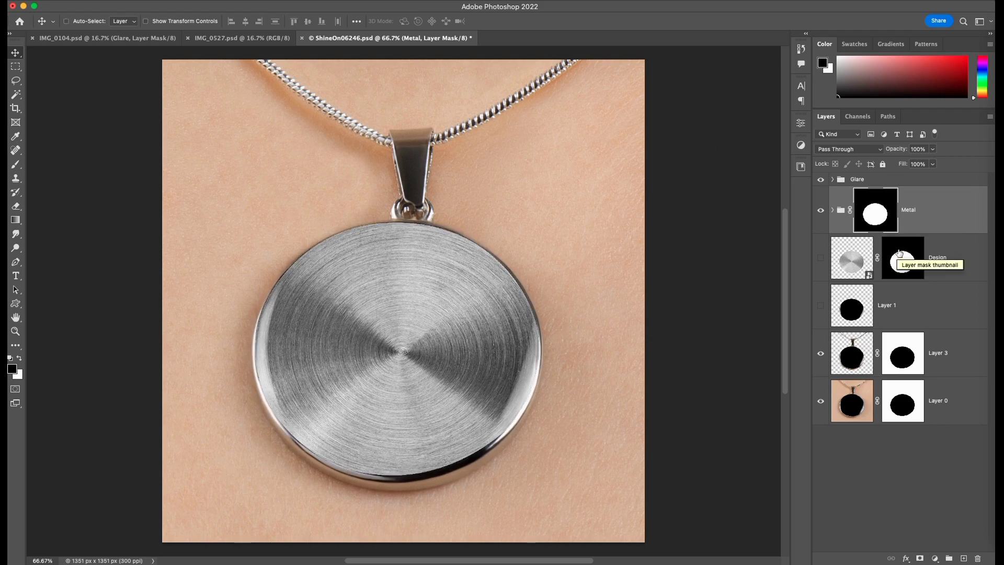
Show the Design layer, place it above the Metal group, and toggle its visibility to compare.
left_click(925, 268)
left_click(820, 258)
left_click_drag(951, 263, 951, 189)
left_click(821, 211)
left_click(821, 211)
Test the Design smart object by replacing its contents with alaska.png, and undo the replacement.
right_click(965, 220)
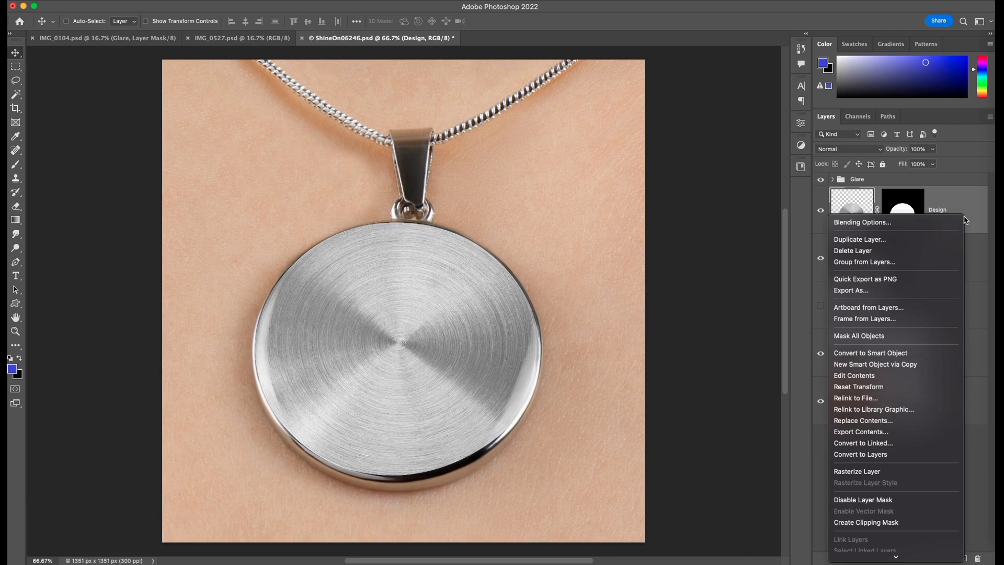
left_click(870, 421)
left_click(343, 134)
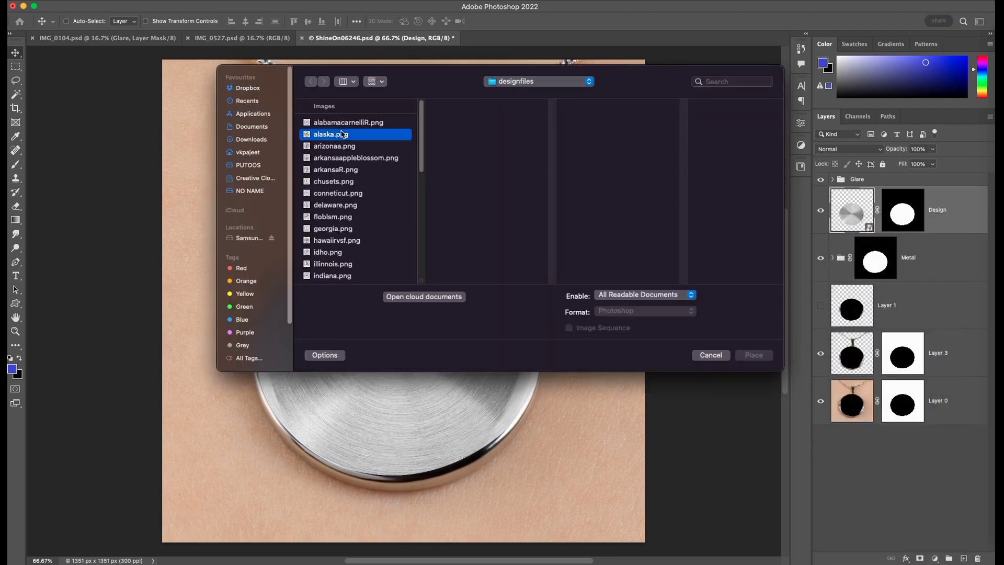
left_click(753, 355)
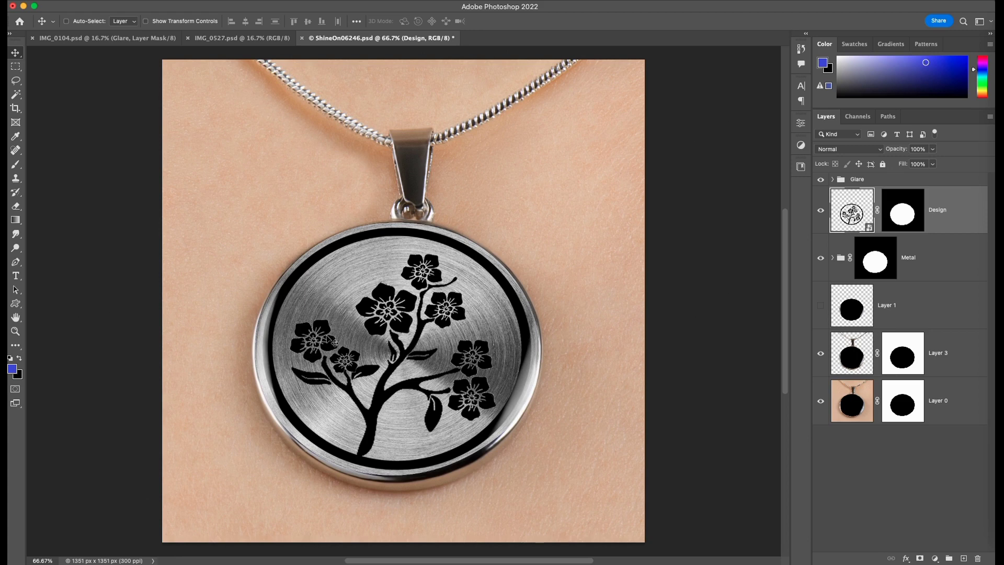
key("ctrl+z")
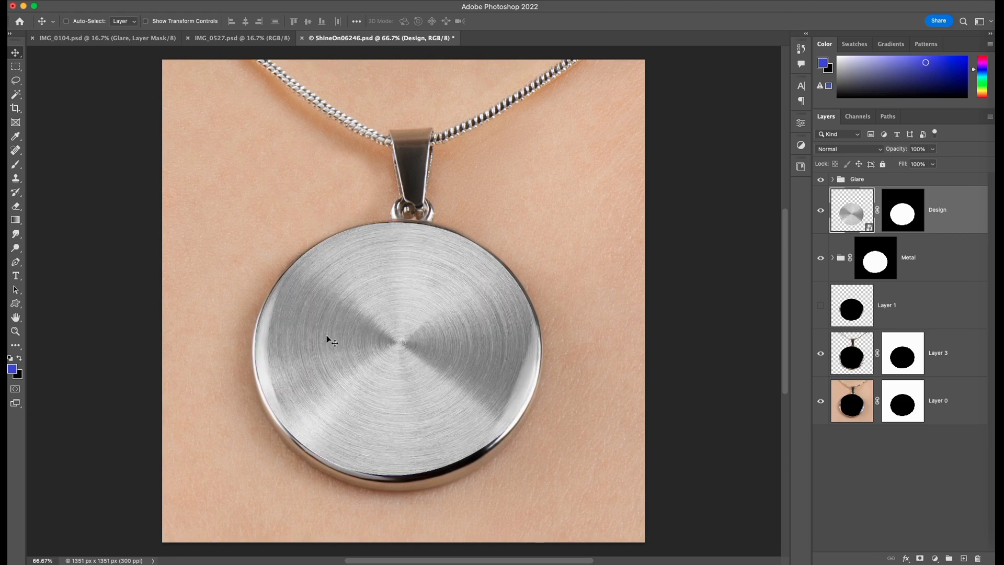
Save and close the ShineOn06246.psd template.
key("ctrl+s")
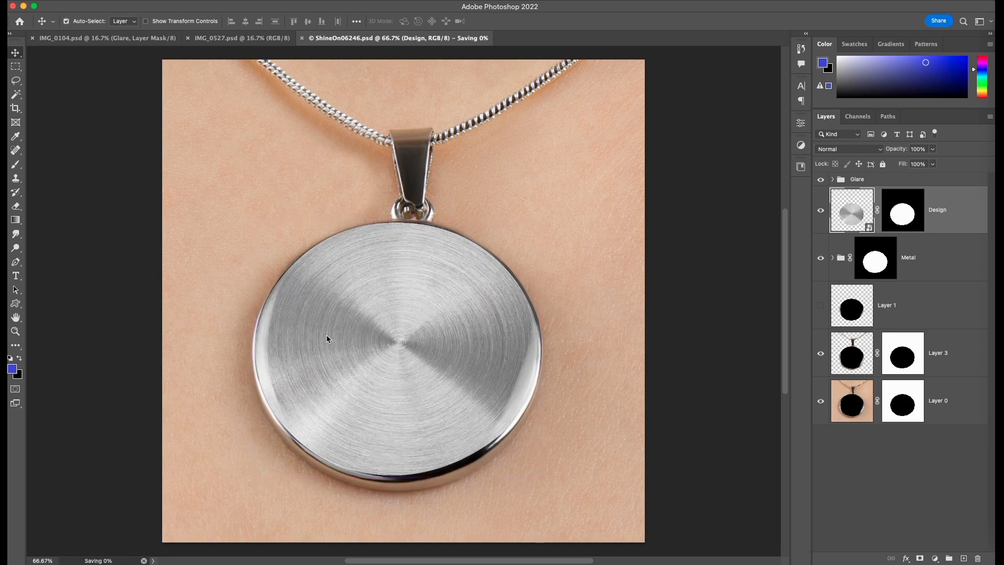
left_click(301, 38)
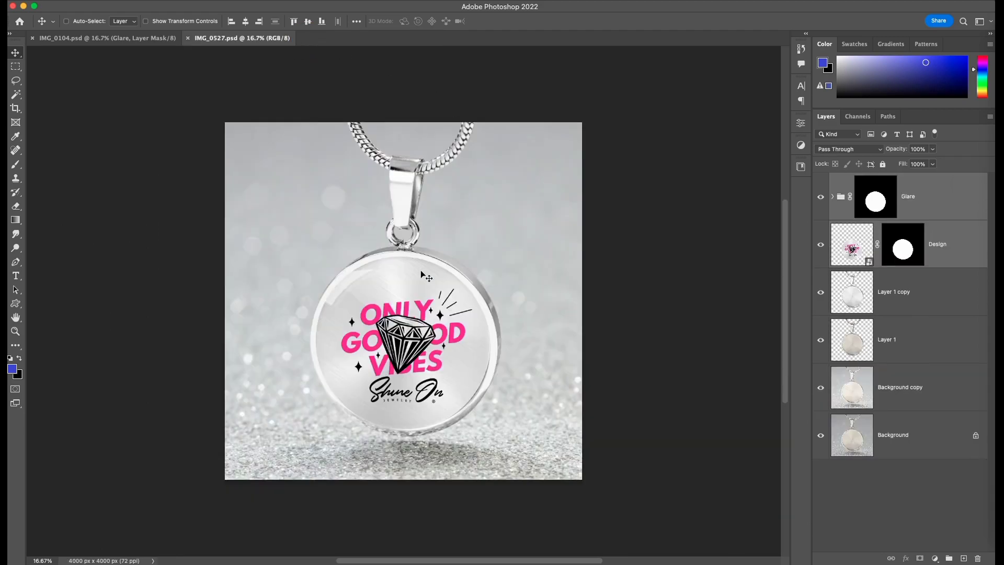
Open the Design smart object of IMG_0527.psd, duplicate its Metal group into IMG_0527.psd, and hide the Design layer there.
left_click(951, 240)
double_click(870, 267)
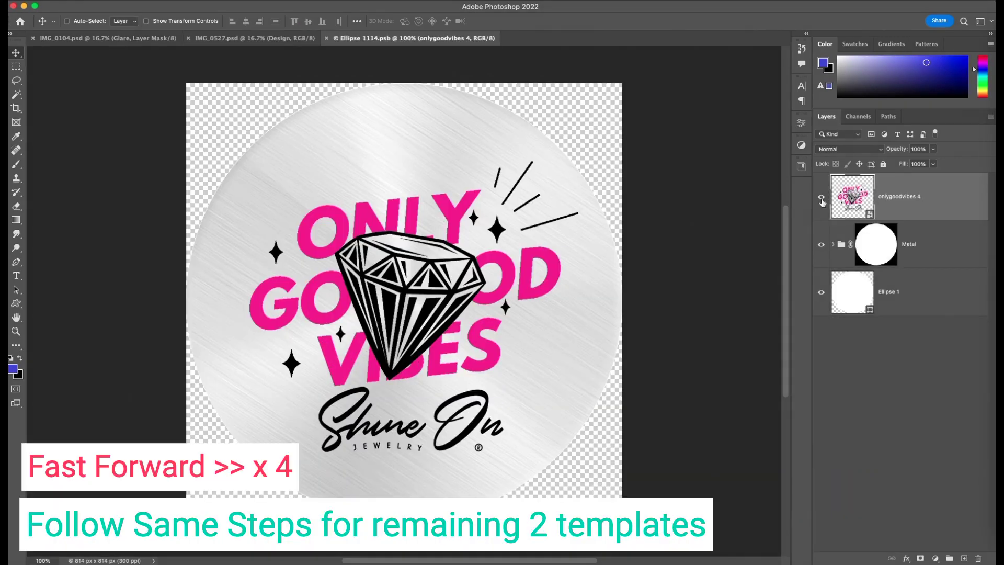
right_click(840, 244)
left_click(873, 84)
left_click(448, 179)
left_click(448, 179)
left_click(573, 153)
left_click(254, 38)
left_click(824, 297)
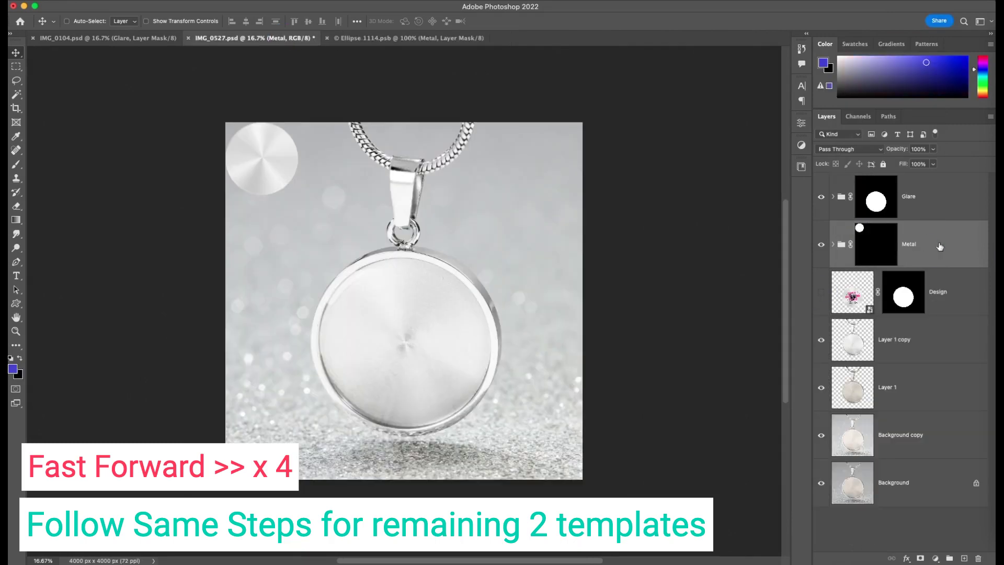
Move the Metal group onto the pendant and scale it to about 248.25% so it covers the face.
left_click_drag(261, 159, 426, 341)
key("ctrl+t")
left_click_drag(417, 246, 511, 329)
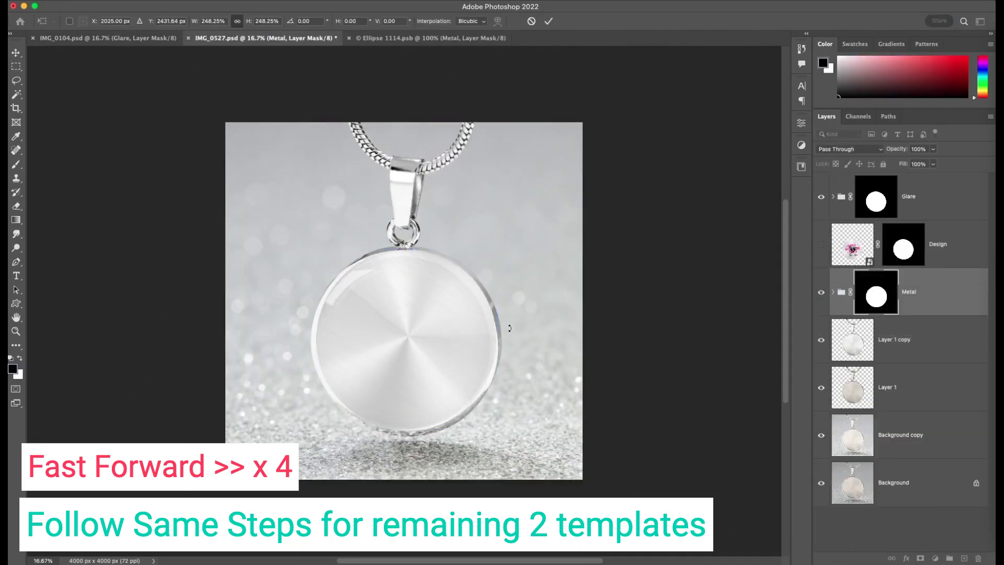
key("Return")
Add a layer mask to the Metal group from the Design layer's mask selection, and show the Design layer.
left_click(904, 247, "ctrl")
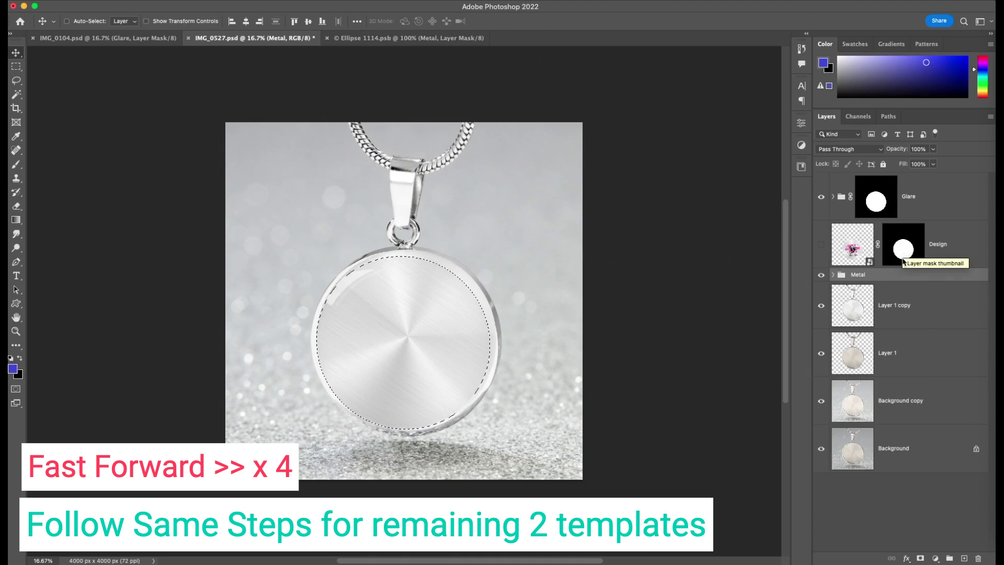
left_click(921, 556)
left_click(821, 244)
left_click(941, 251)
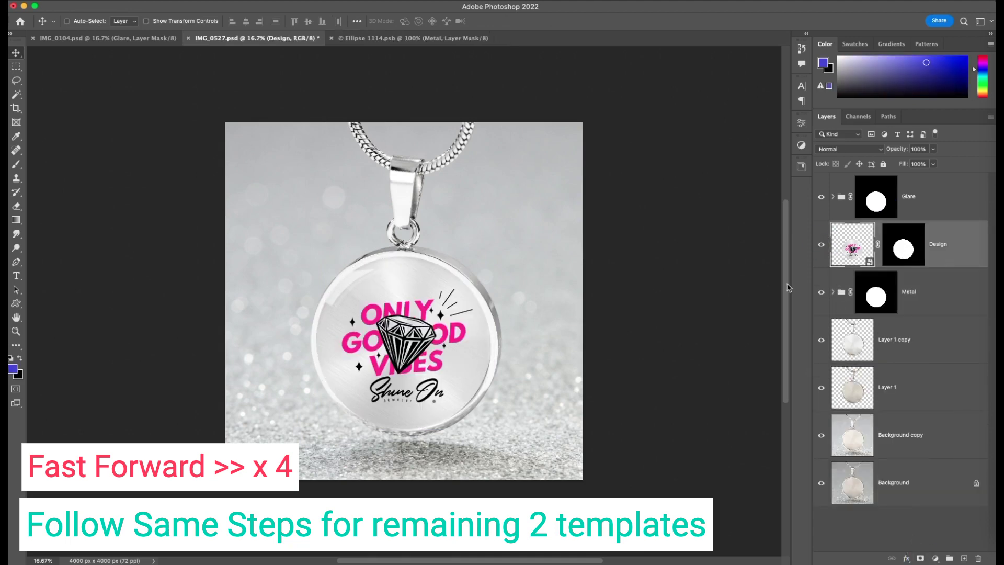
Replace the contents of the Design smart object and save IMG_0527.psd.
right_click(942, 249)
left_click(841, 452)
key("Return")
key("ctrl+s")
Close the Ellipse 1114.psb smart object document and the IMG_0527.psd template.
left_click(415, 38)
key("super+w")
key("super+w")
Open the Design smart object of IMG_0104.psd, duplicate its Metal group into IMG_0104.psd, and close the smart object document.
left_click(869, 260)
double_click(869, 260)
right_click(920, 246)
left_click(857, 92)
left_click(502, 164)
left_click(494, 179)
left_click(571, 152)
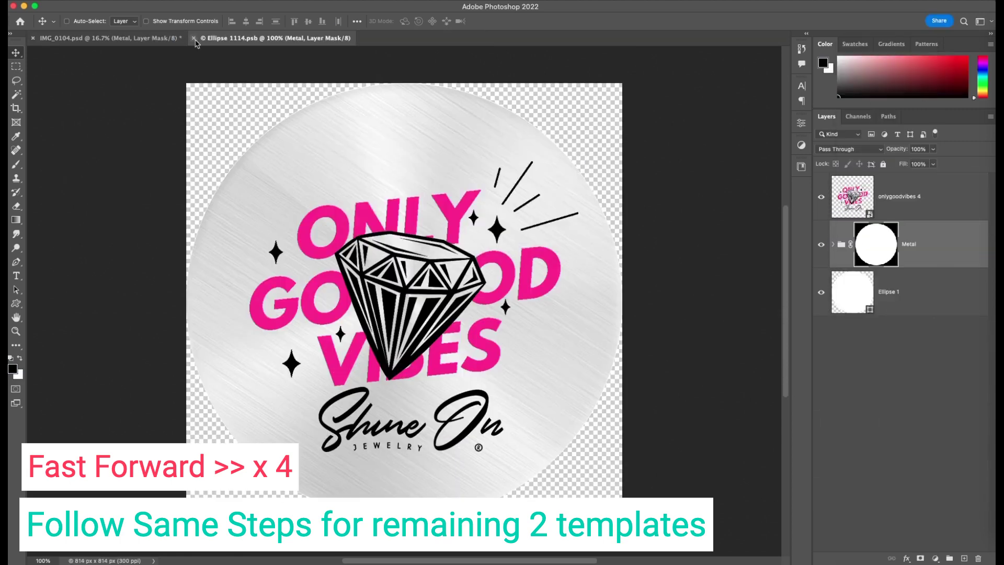
key("super+w")
Move the Metal group onto the pendant beside the book and scale it to cover the pendant face.
left_click_drag(261, 156, 400, 356)
key("super+t")
left_click_drag(348, 398, 335, 421)
key("Return")
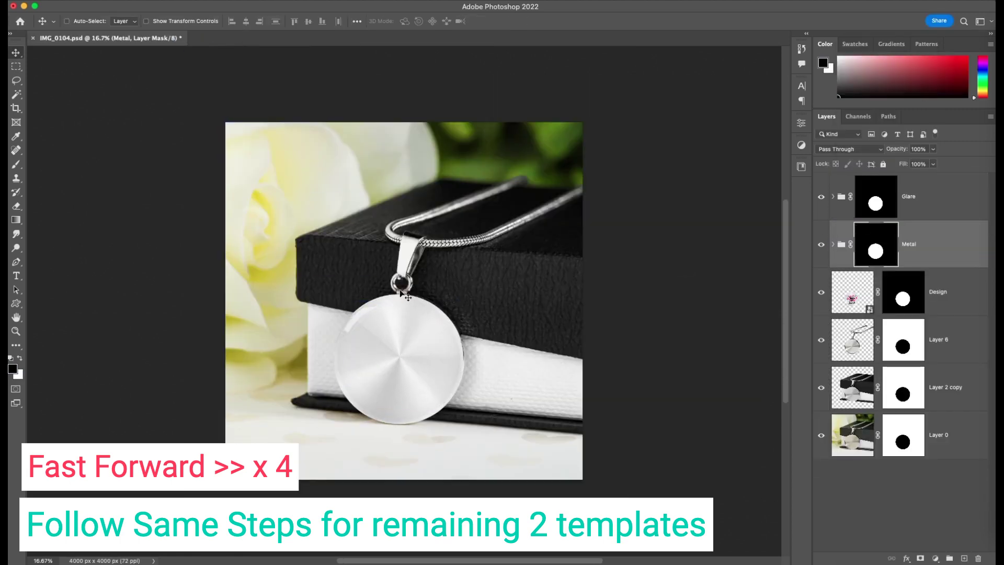
Place the Metal group below the Design layer, and save and close IMG_0104.psd.
left_click_drag(918, 248, 889, 316)
key("super+s")
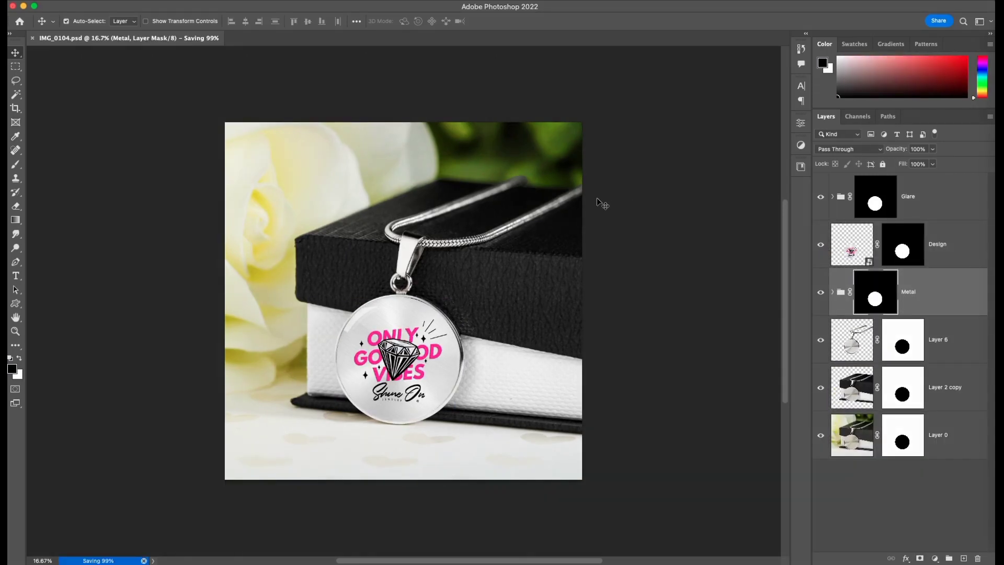
key("super+w")
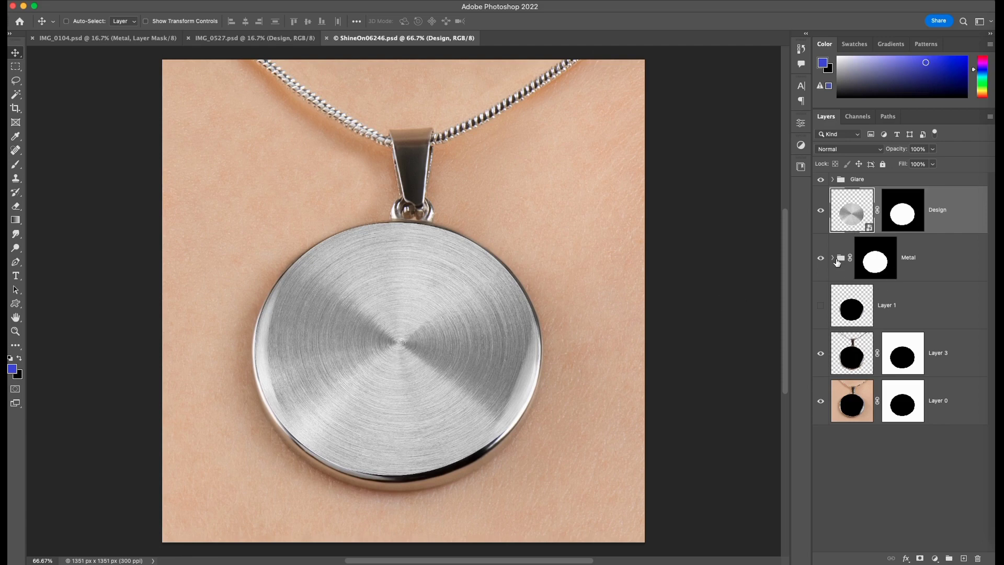
Examine the separate Design and Metal smart objects in ShineOn06246.psd, including the layer inside the Metal group.
left_click(819, 208)
left_click(819, 208)
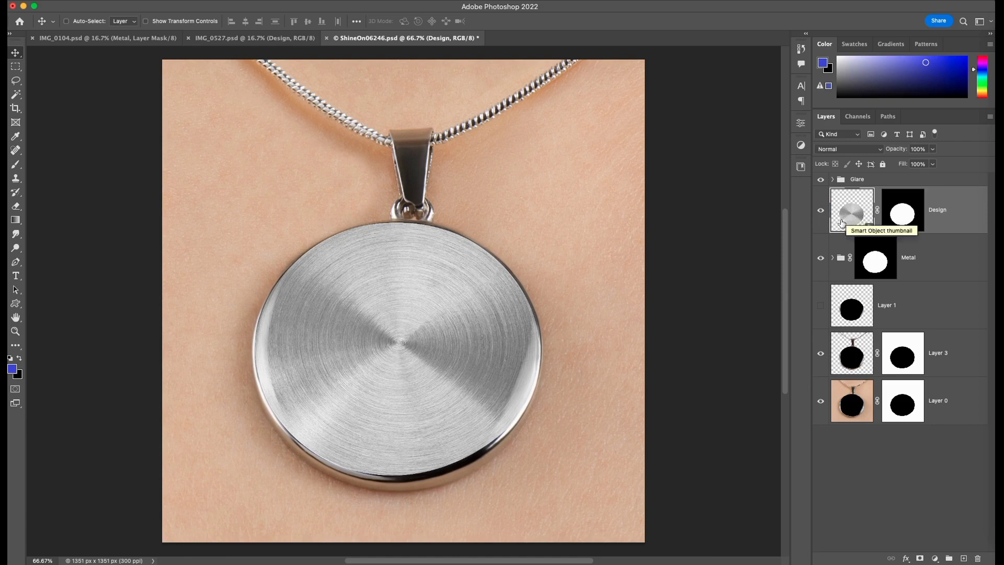
left_click(832, 259)
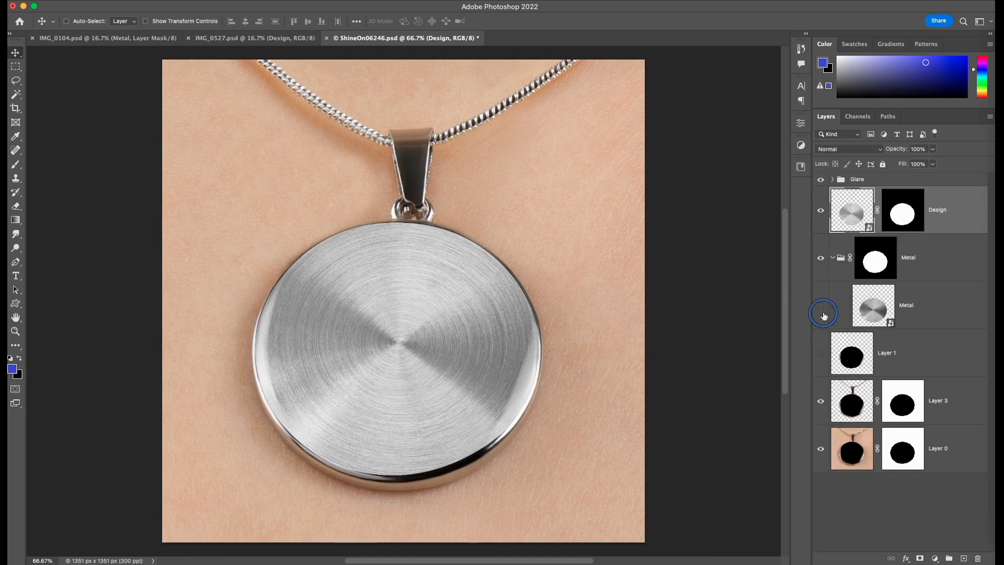
left_click(920, 313)
left_click(838, 200)
left_click(919, 304)
left_click(855, 221)
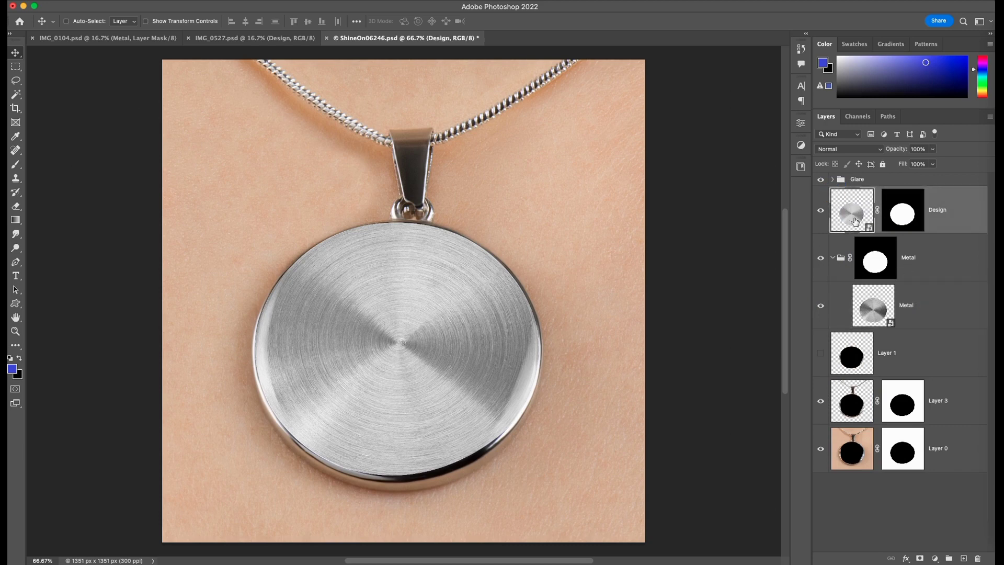
left_click(919, 304)
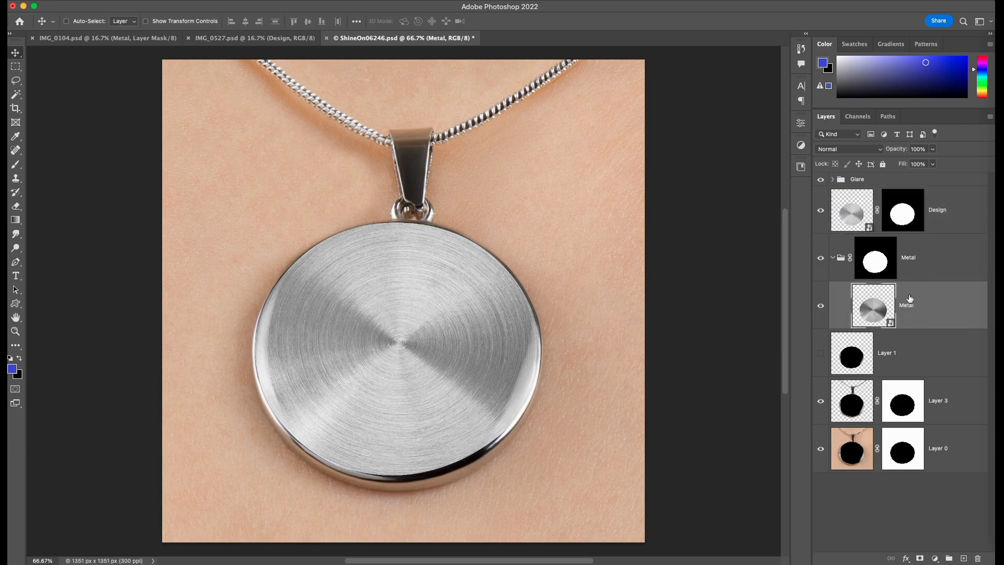
left_click(831, 259)
left_click(831, 261)
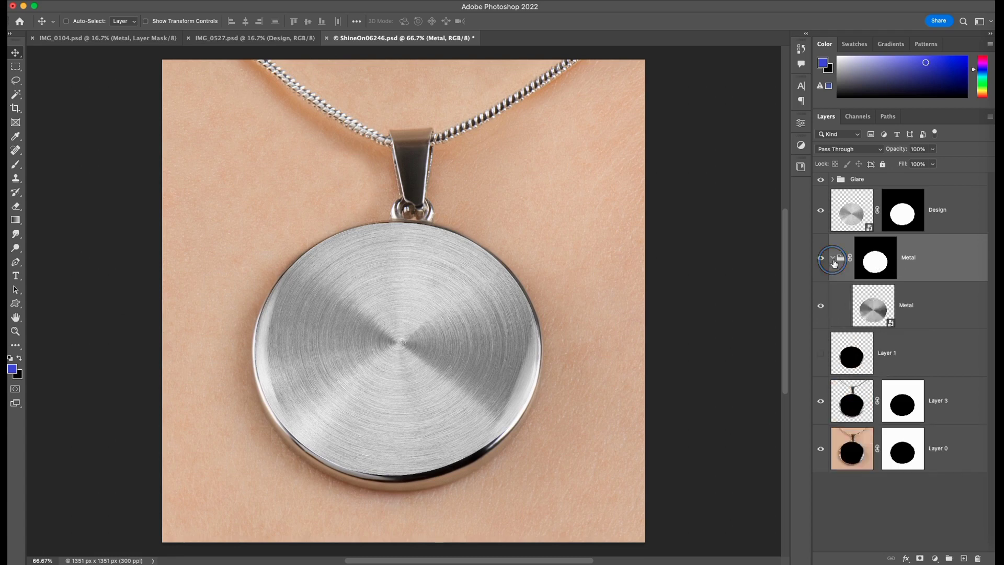
Collapse the Metal group, select the Design layer, and save ShineOn06246.psd.
left_click(905, 320)
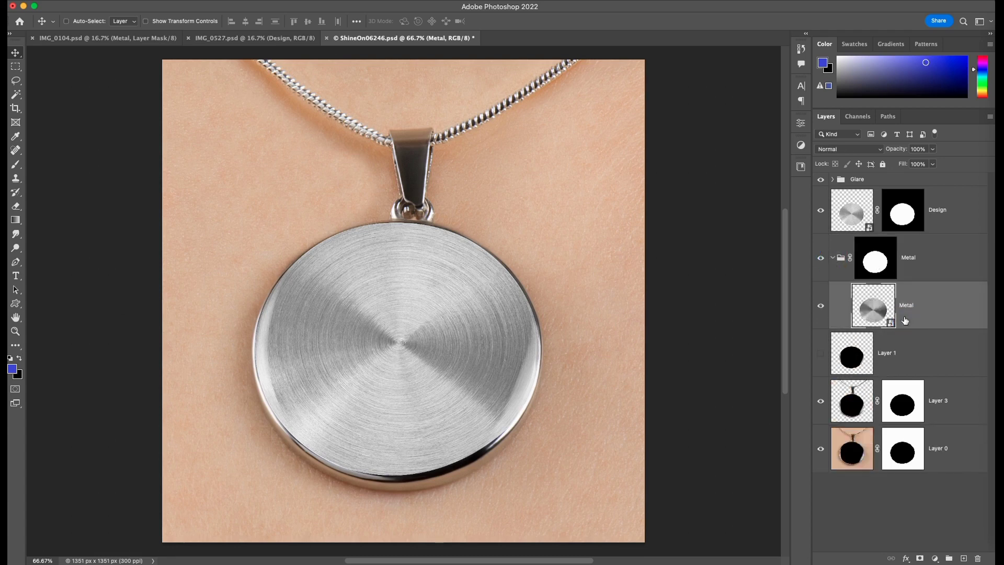
left_click(941, 219)
key("super+s")
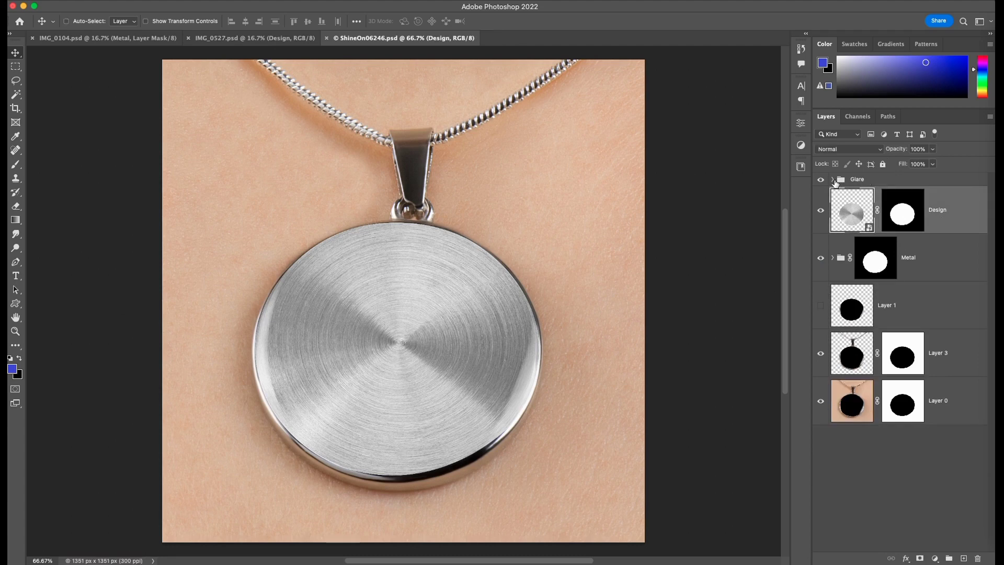
Check the layers inside the Glare group and close ShineOn06246.psd.
left_click(833, 180)
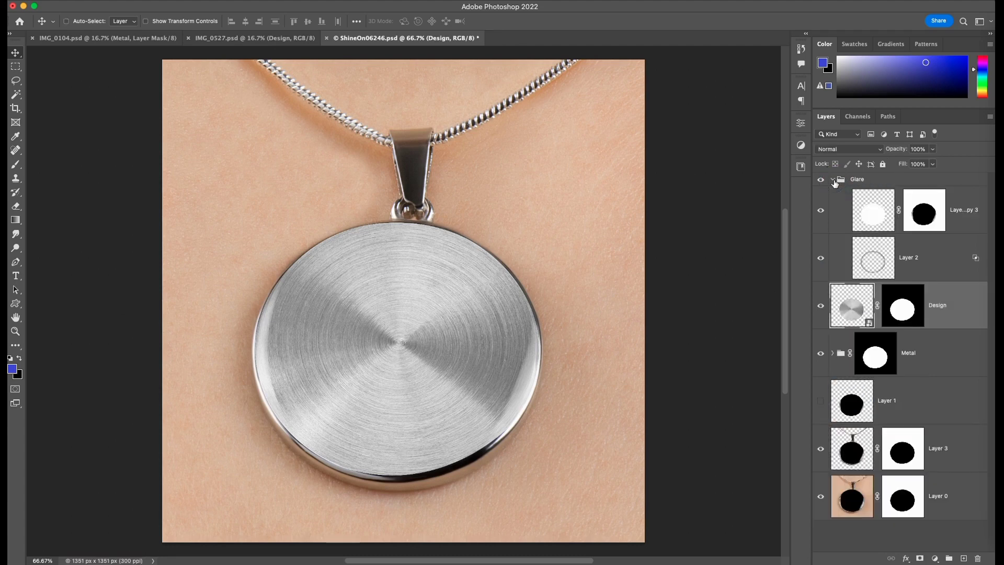
left_click(833, 179)
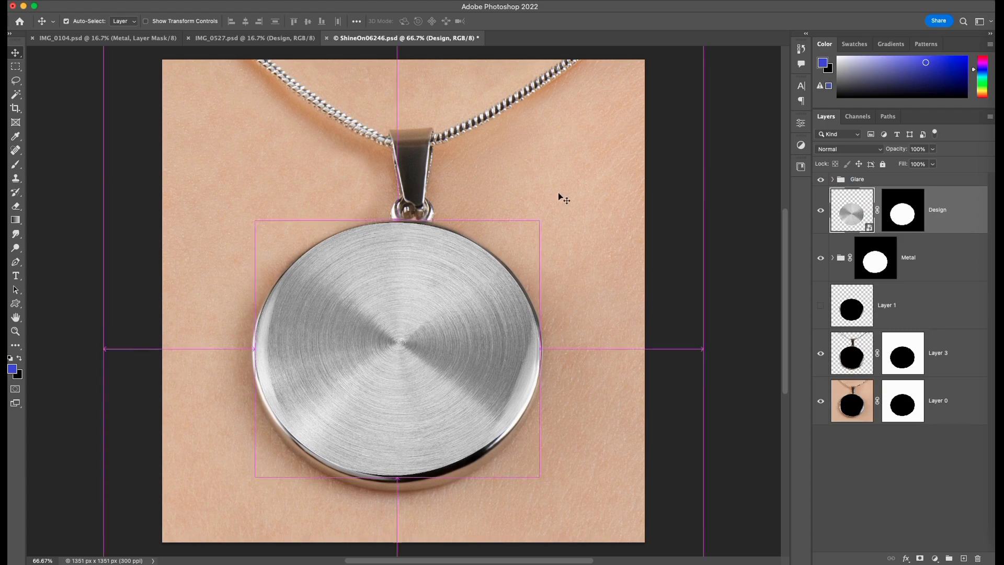
key("super+w")
Lock the Circle layer inside the Metal group of IMG_0527.psd and collapse the group.
left_click(832, 296)
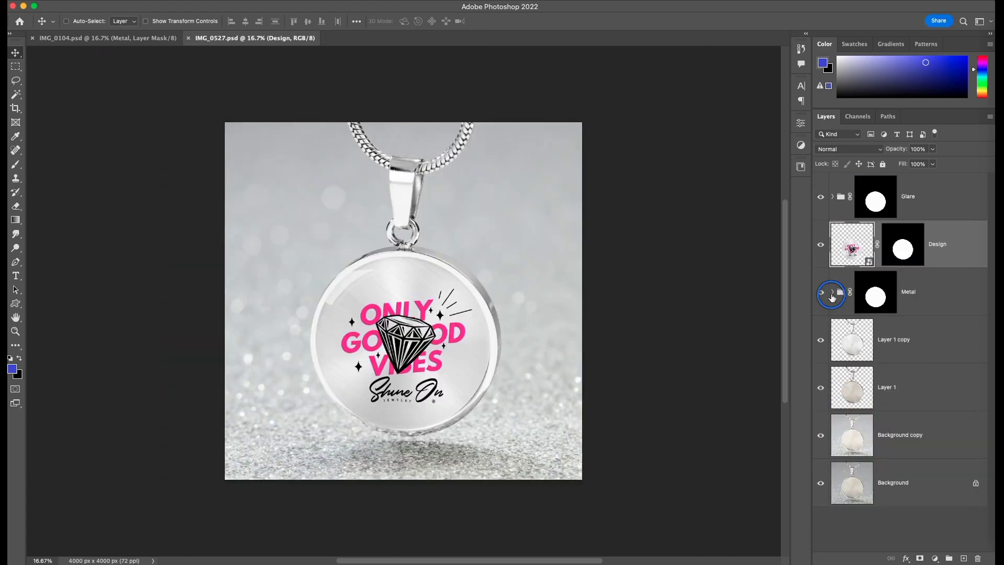
left_click(936, 342)
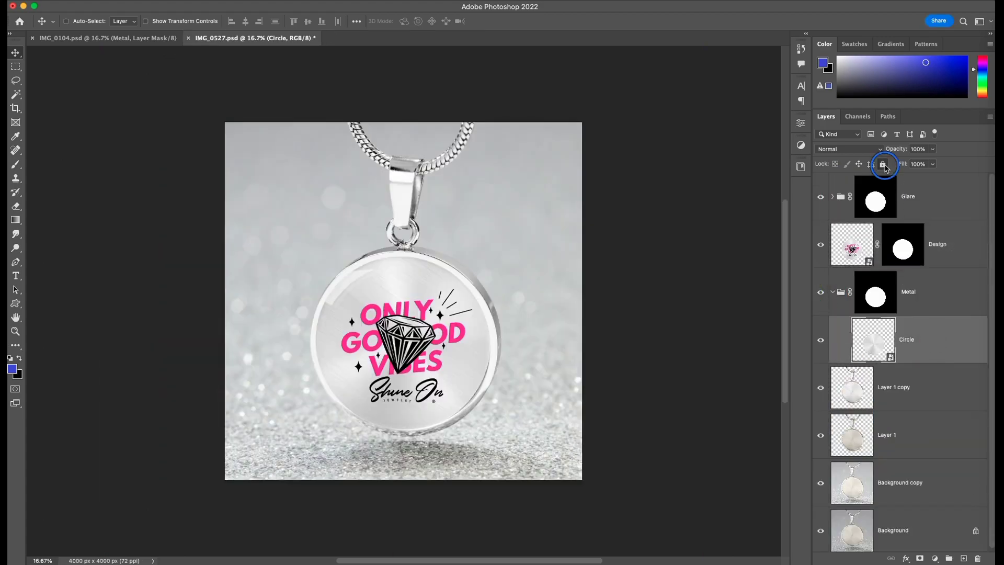
left_click(884, 285)
left_click(832, 291)
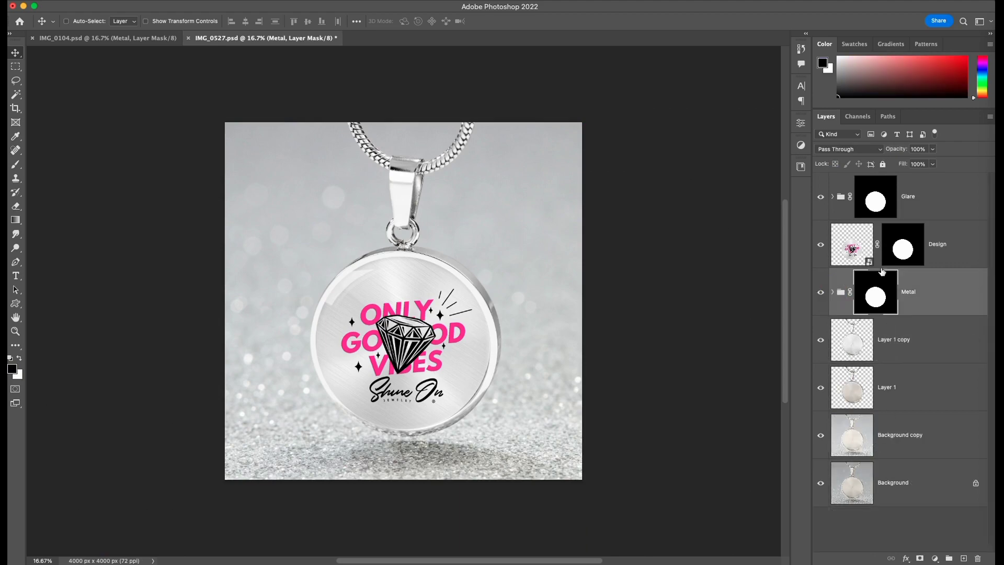
Check the Glare group's contents, select the Design layer, and save and close IMG_0527.psd.
left_click(835, 202)
left_click(835, 201)
left_click(951, 241)
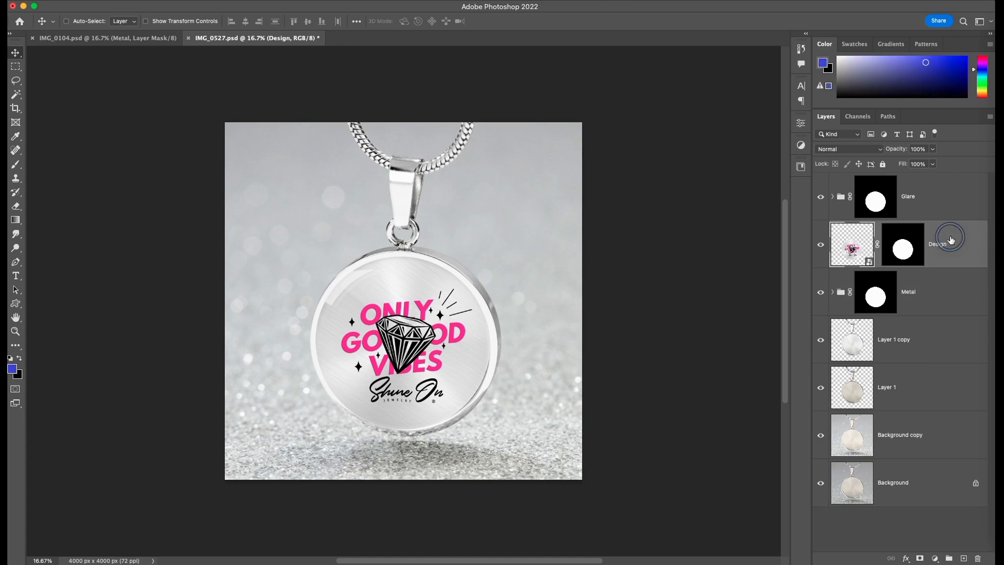
key("super+s")
key("super+w")
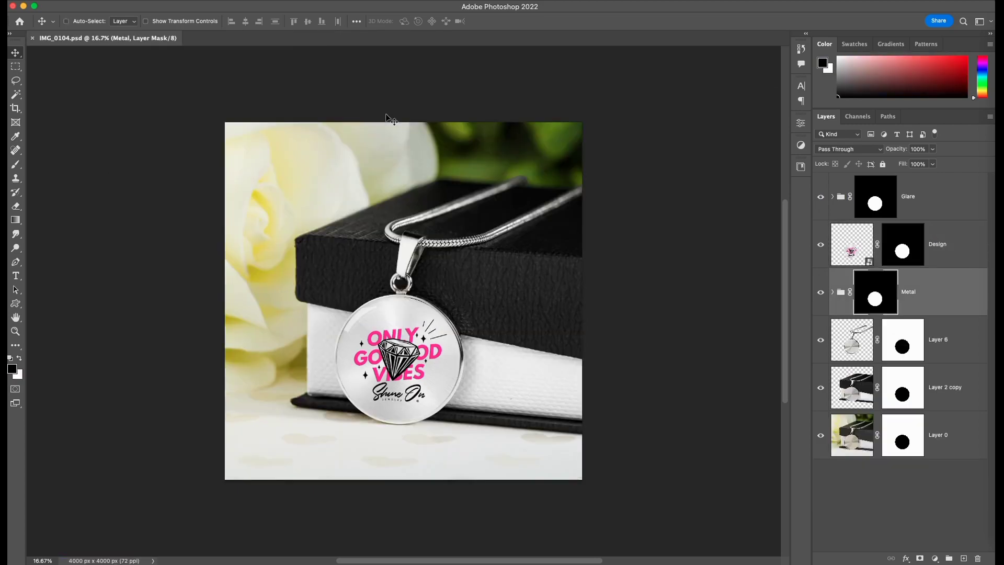
Expand the Metal group of IMG_0104.psd and lock the Circle layer inside it.
left_click(833, 292)
left_click(916, 340)
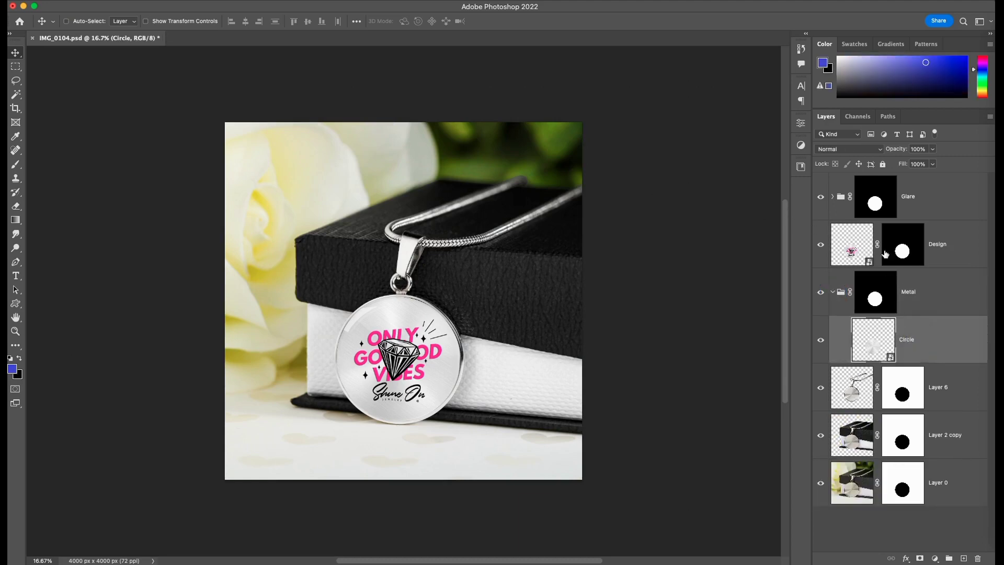
left_click(882, 164)
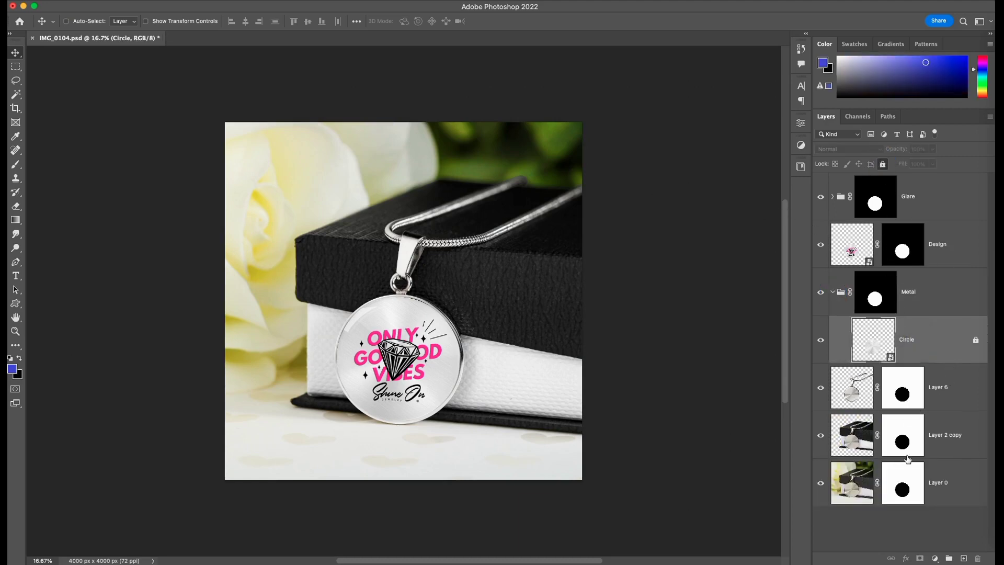
Check the Glare group's contents, then select the Design layer and save IMG_0104.psd.
left_click(833, 197)
left_click(833, 196)
left_click(921, 290)
left_click(944, 244)
key("super+s")
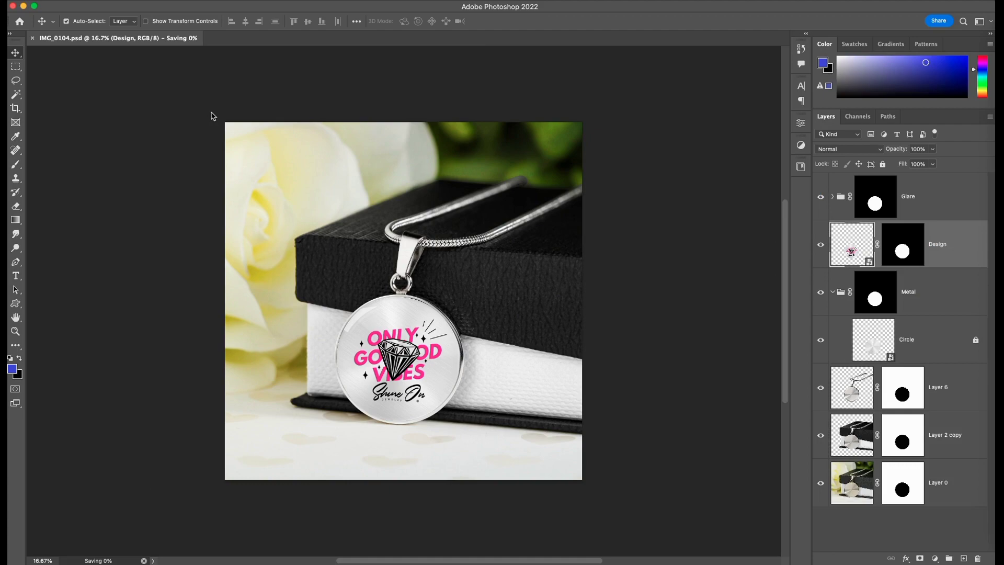
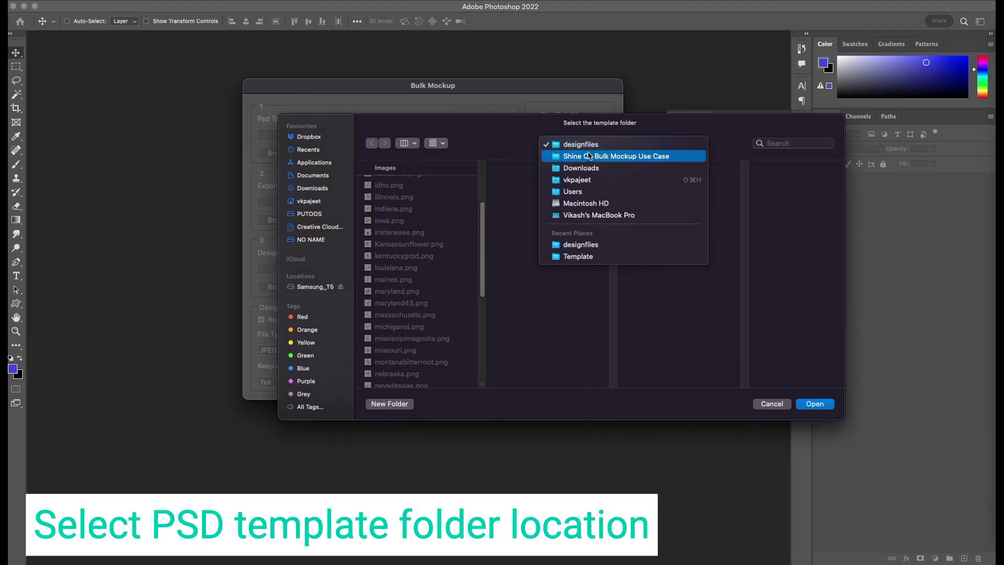
Choose the Template folder inside Shine On Bulk Mockup Use Case as the PSD template folder.
left_click(588, 156)
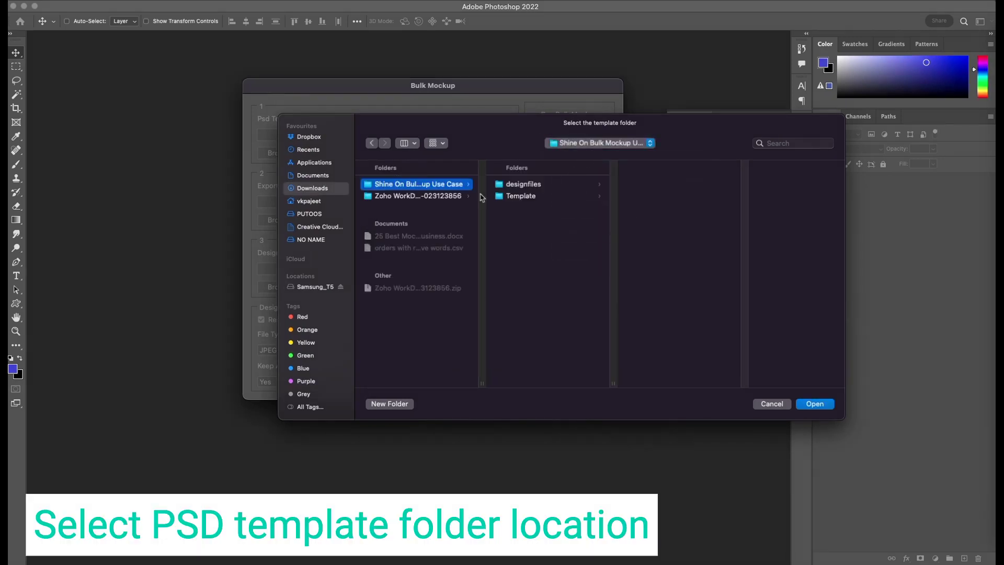
left_click(516, 198)
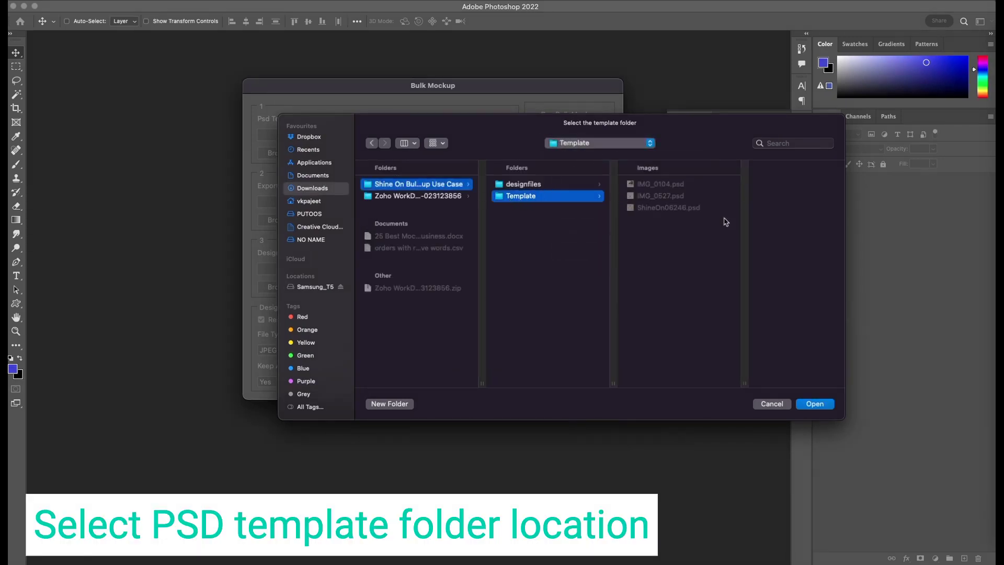
left_click(814, 404)
Create a folder named Export inside Shine On Bulk Mockup Use Case and set it as the export location.
left_click(283, 219)
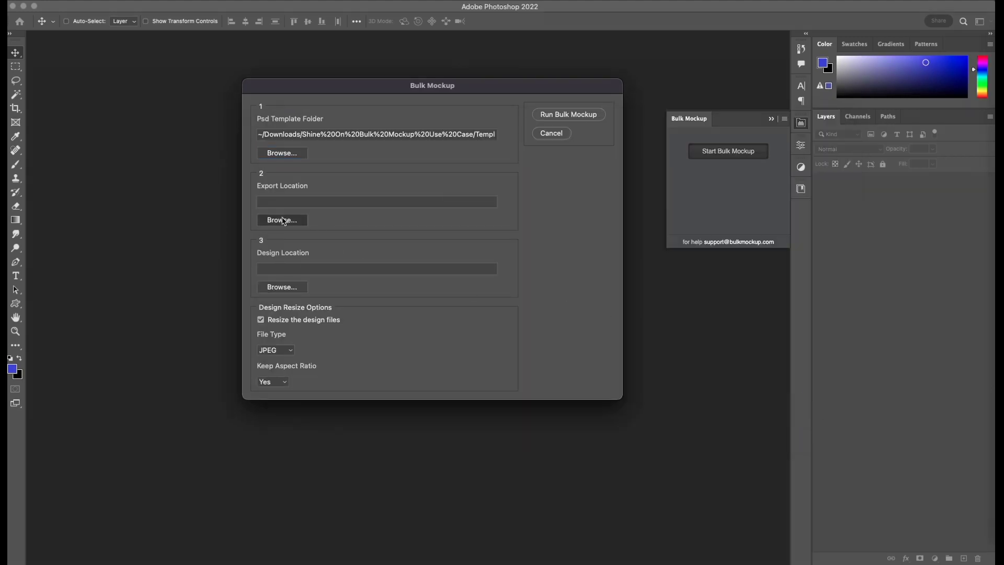
left_click(577, 149)
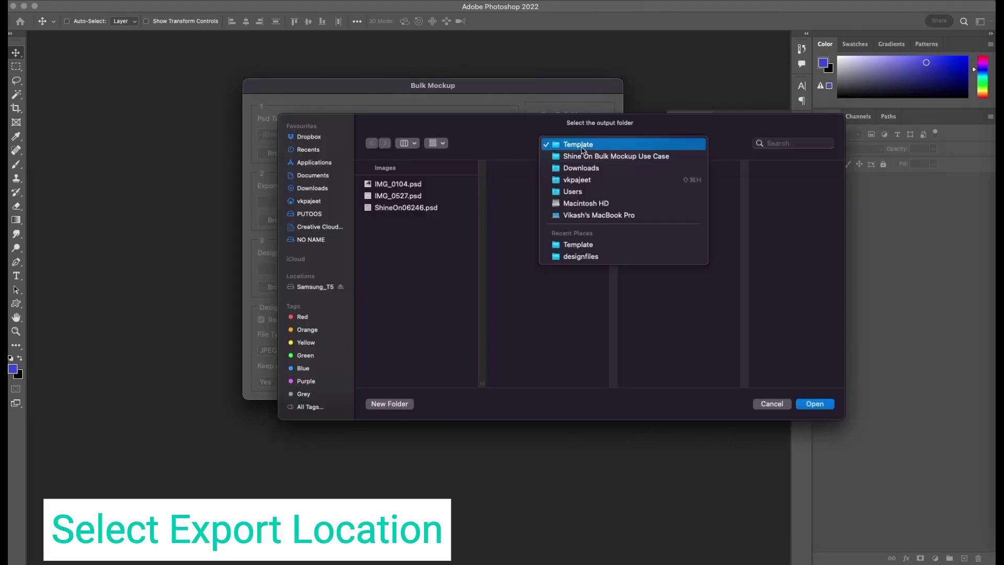
left_click(580, 155)
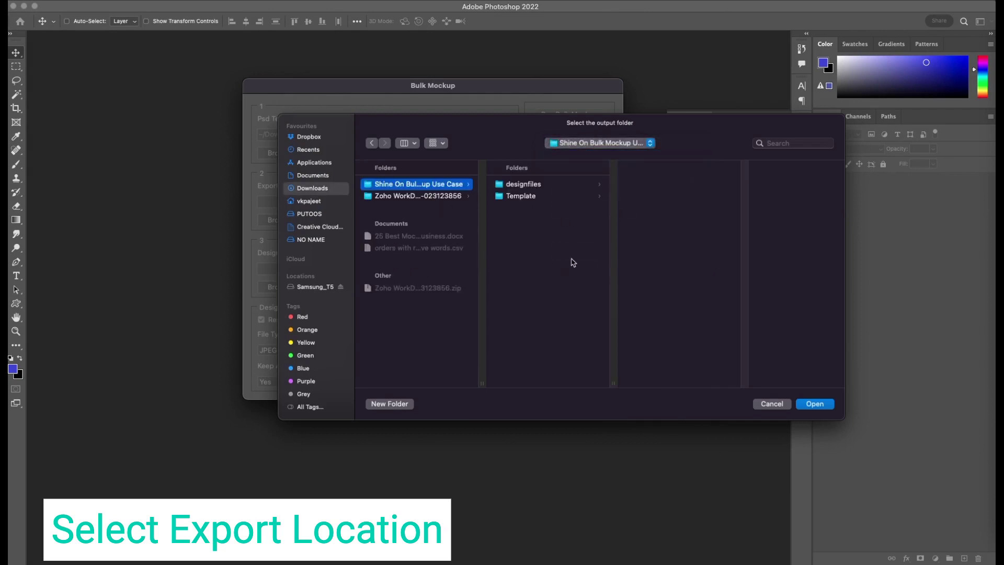
left_click(389, 404)
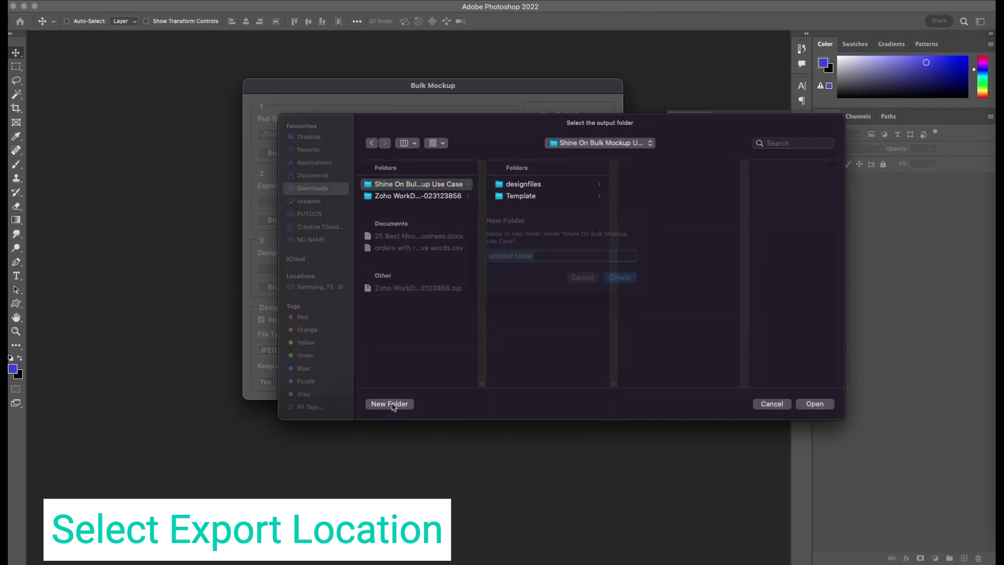
type("Ex")
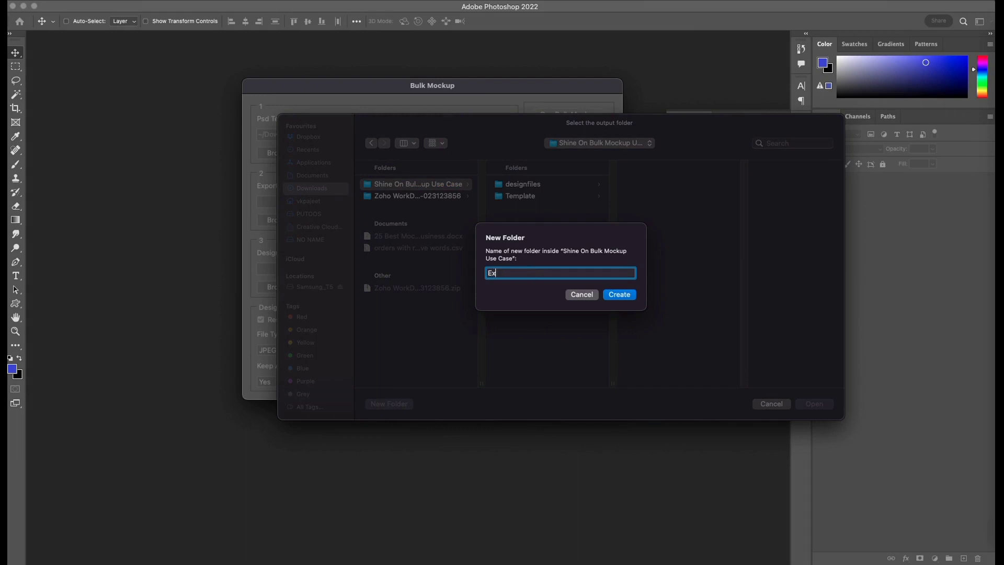
type("port")
key("Return")
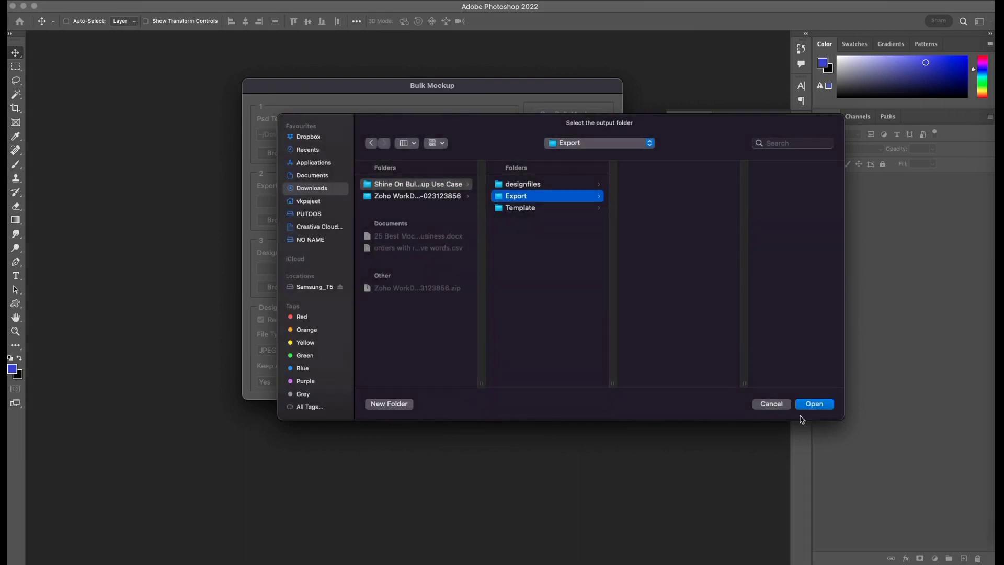
left_click(820, 406)
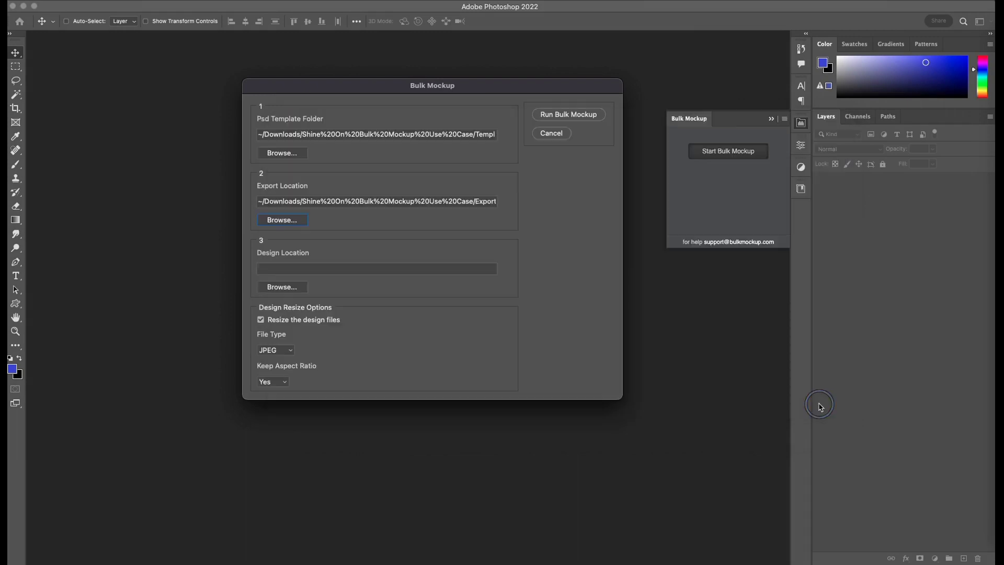
Choose the designfiles folder as the design location.
left_click(284, 288)
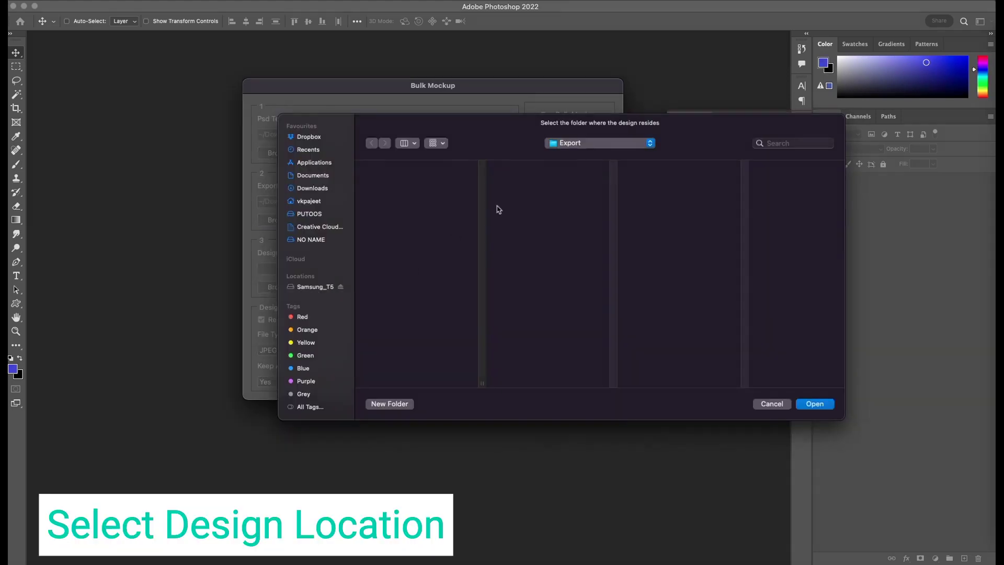
left_click(520, 185)
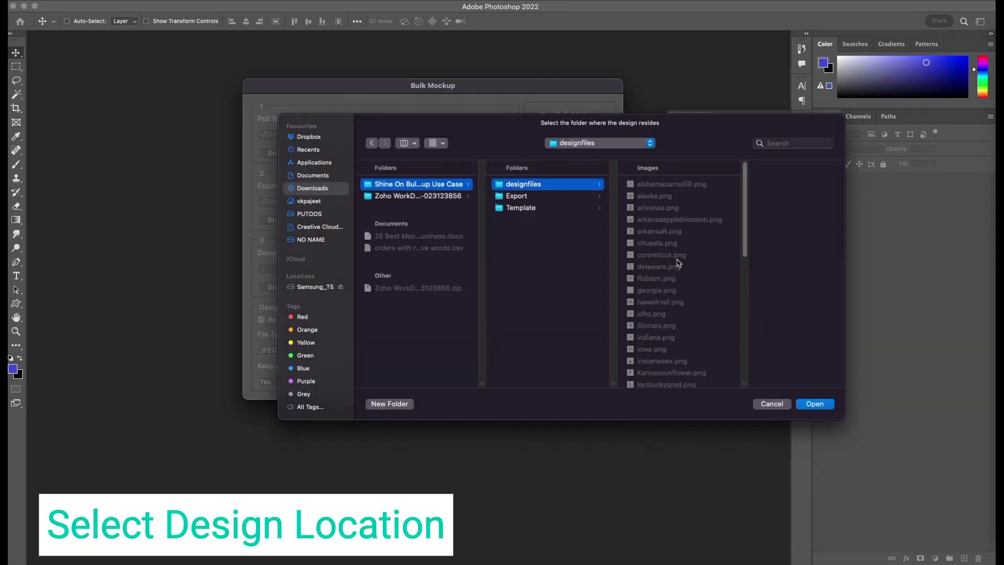
left_click(814, 404)
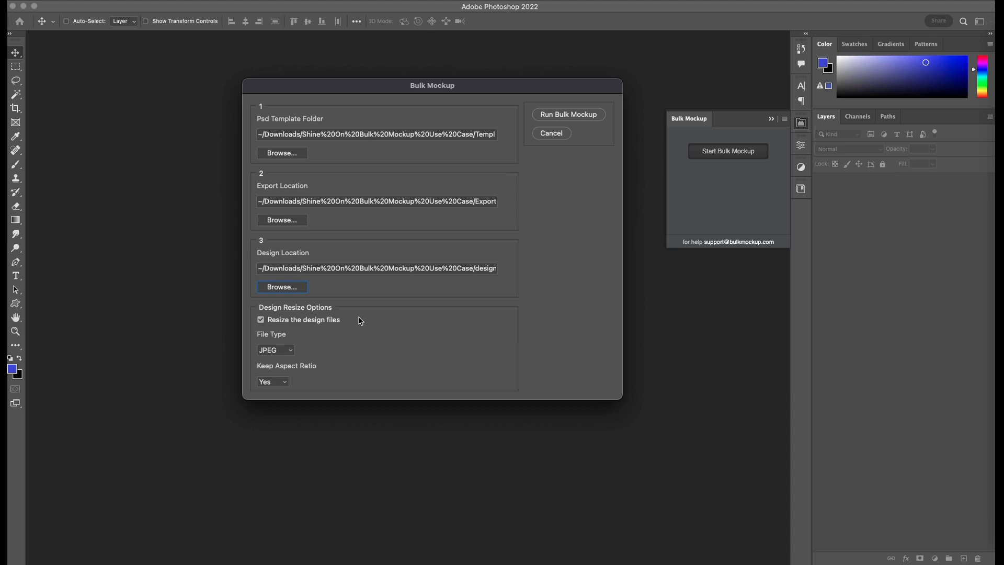
Toggle the option for resizing the design files and run Bulk Mockup.
left_click(261, 320)
left_click(554, 116)
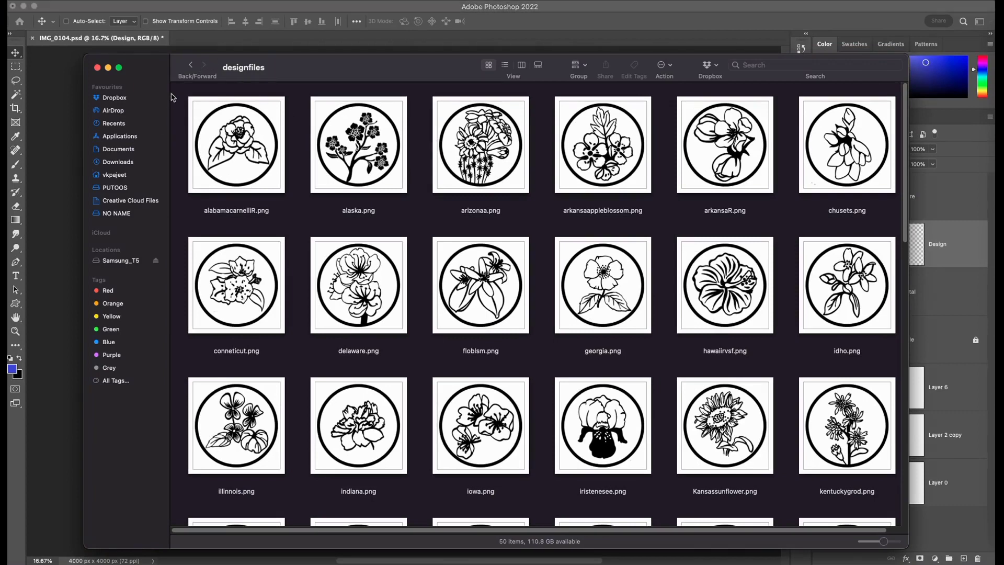
In Finder, go up to the Export folder and open its alabamacarnelliR subfolder to inspect the exported mockups.
left_click(191, 65)
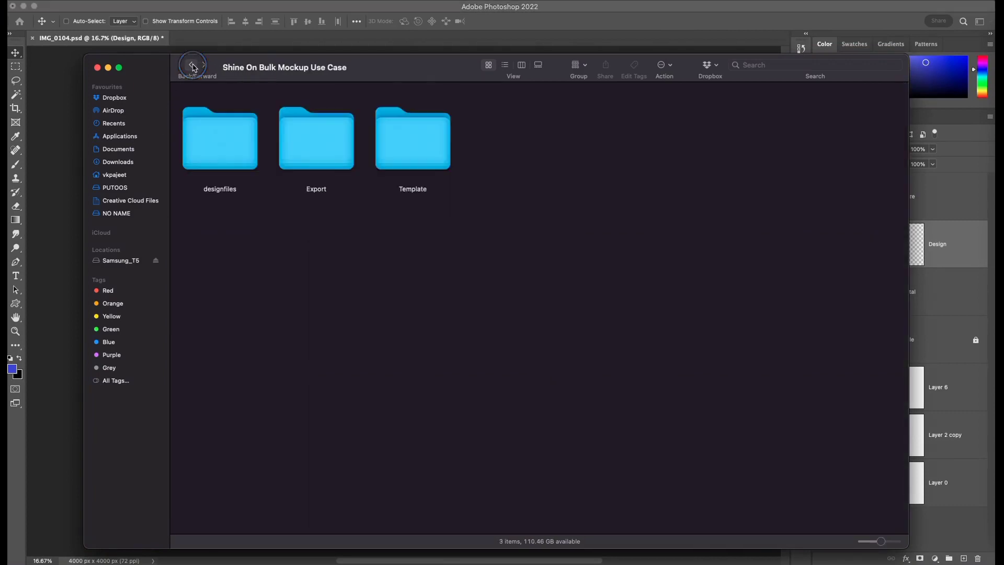
double_click(311, 135)
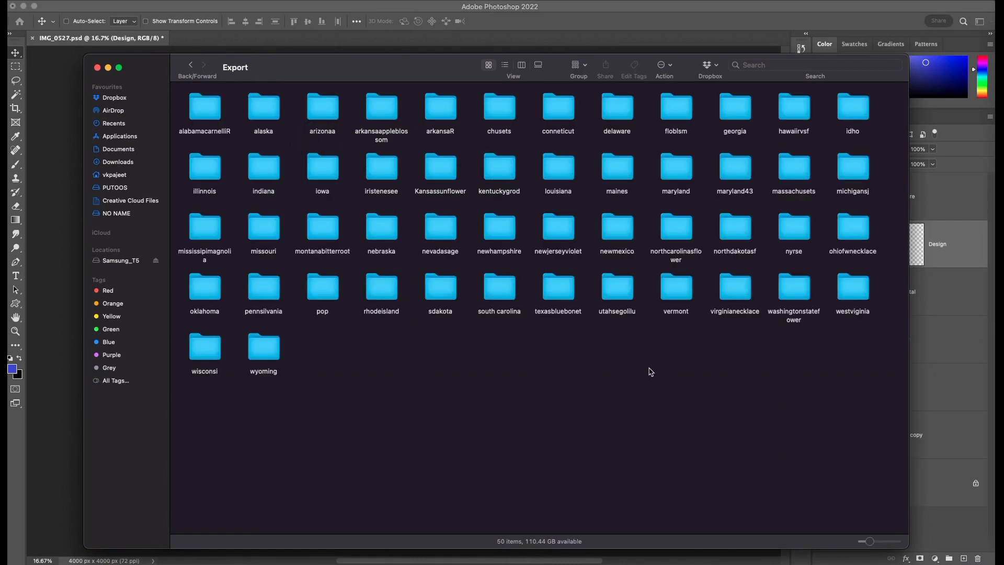
left_click(209, 115)
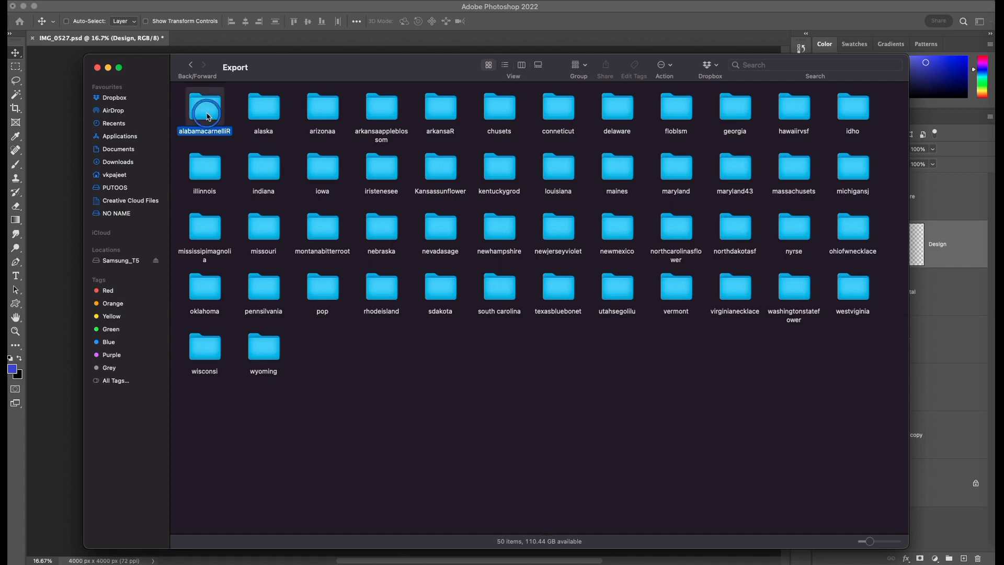
double_click(208, 116)
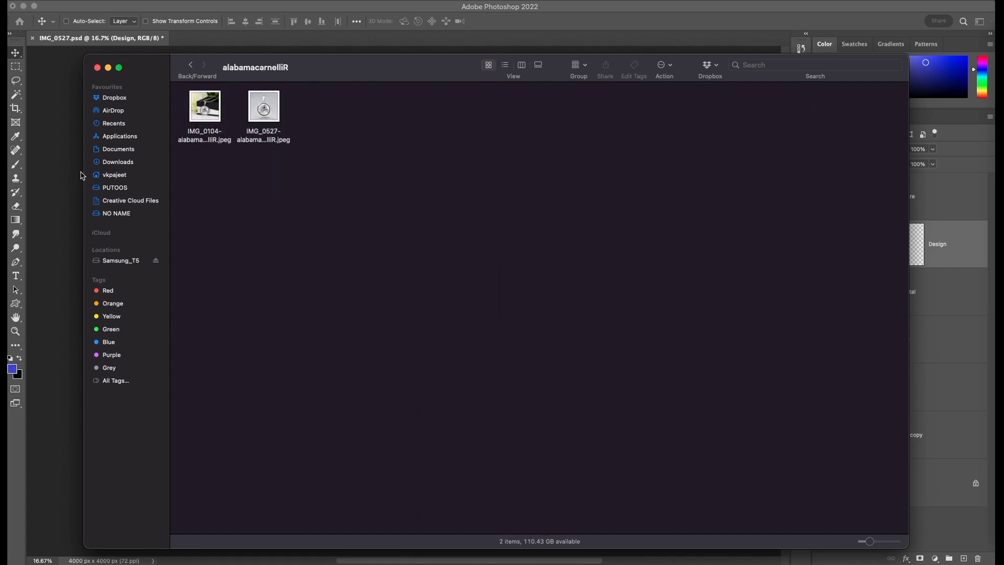
Narrow the Finder window and move it aside to view the IMG_0527.psd artwork and its layers during processing.
left_click_drag(85, 175, 609, 188)
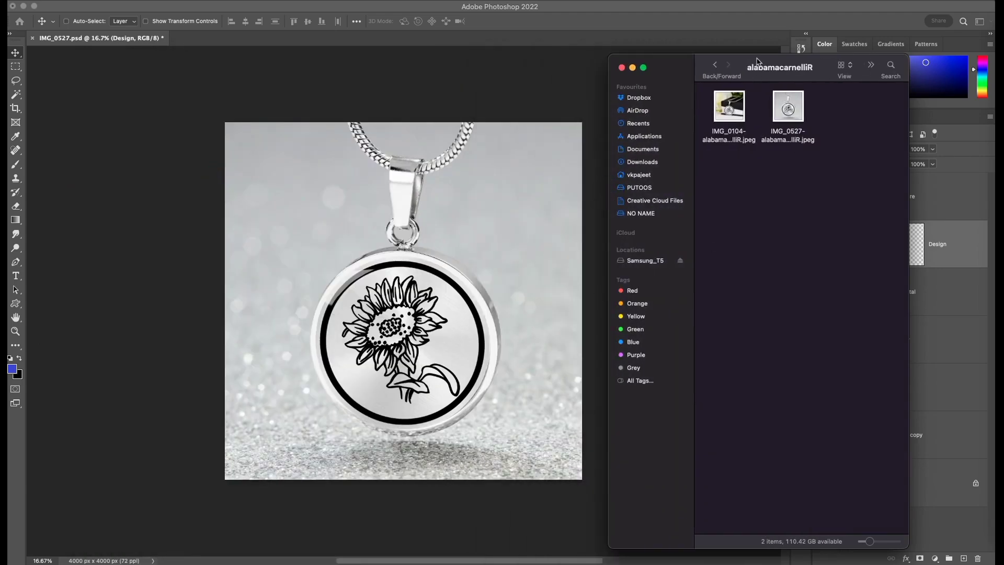
left_click_drag(758, 62, 460, 70)
left_click_drag(523, 76, 148, 124)
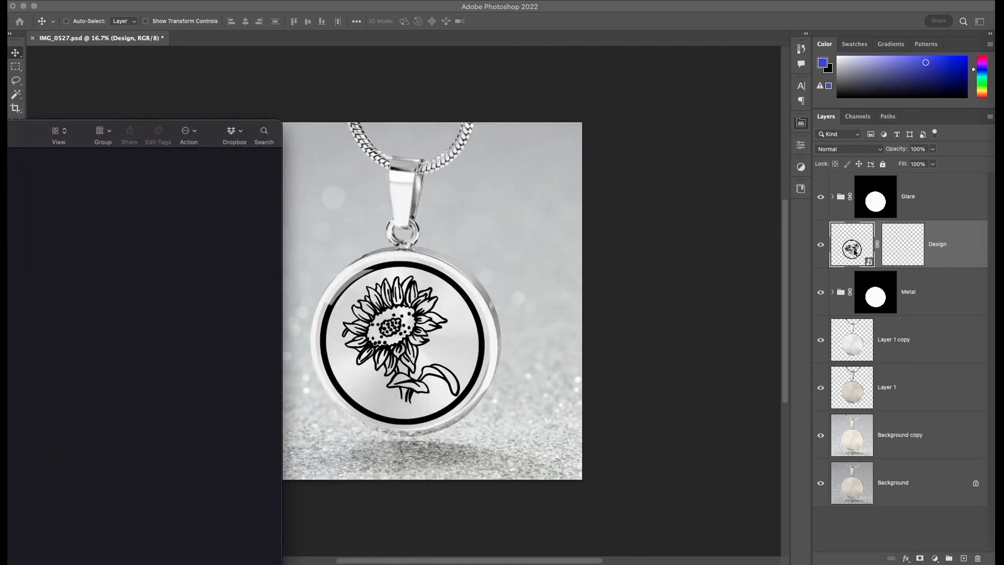
left_click_drag(211, 131, 875, 85)
Return to the Export folder, open the wyoming subfolder and inspect its two mockup images at a larger icon size.
left_click(556, 88)
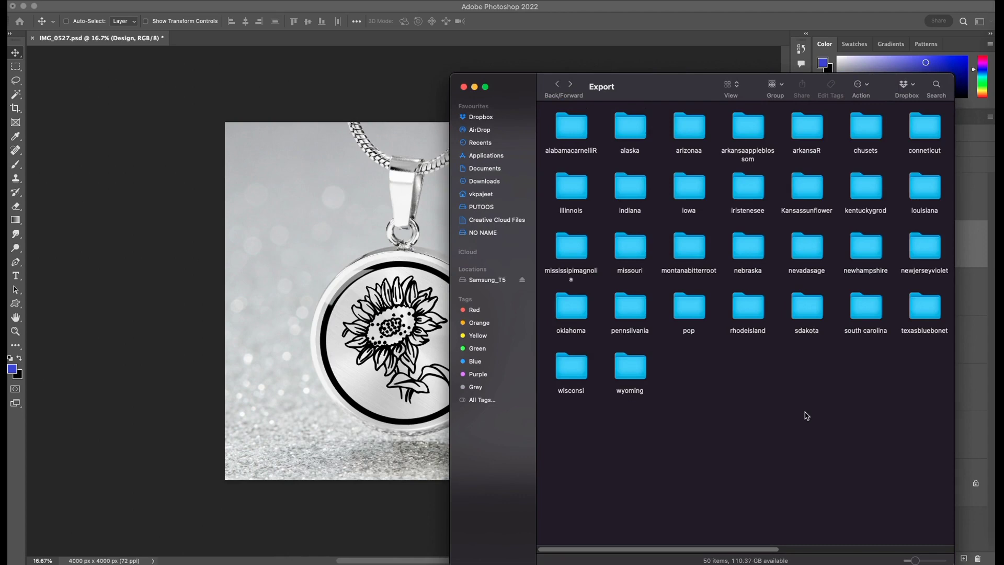
left_click_drag(764, 549, 493, 523)
double_click(621, 361)
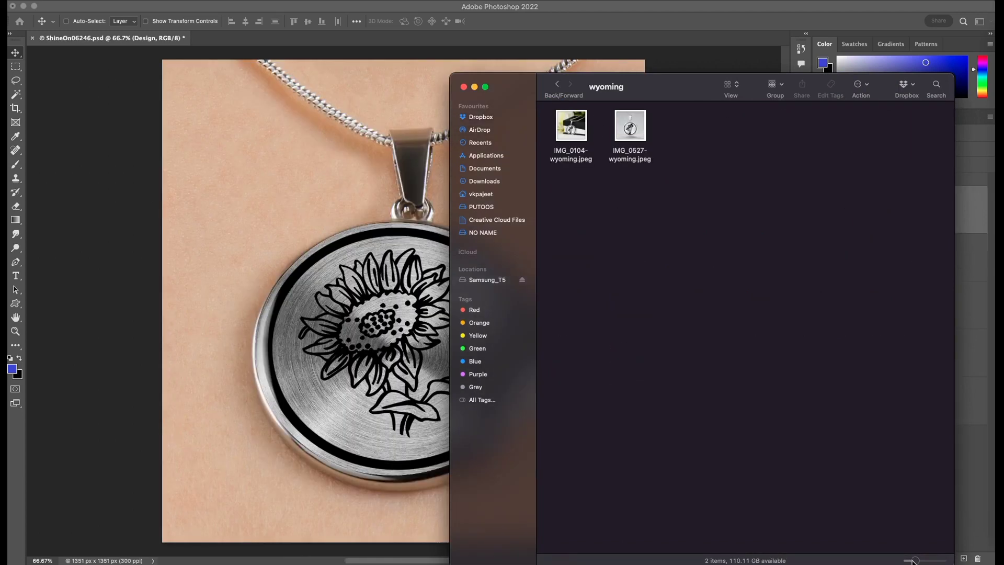
left_click_drag(913, 560, 934, 558)
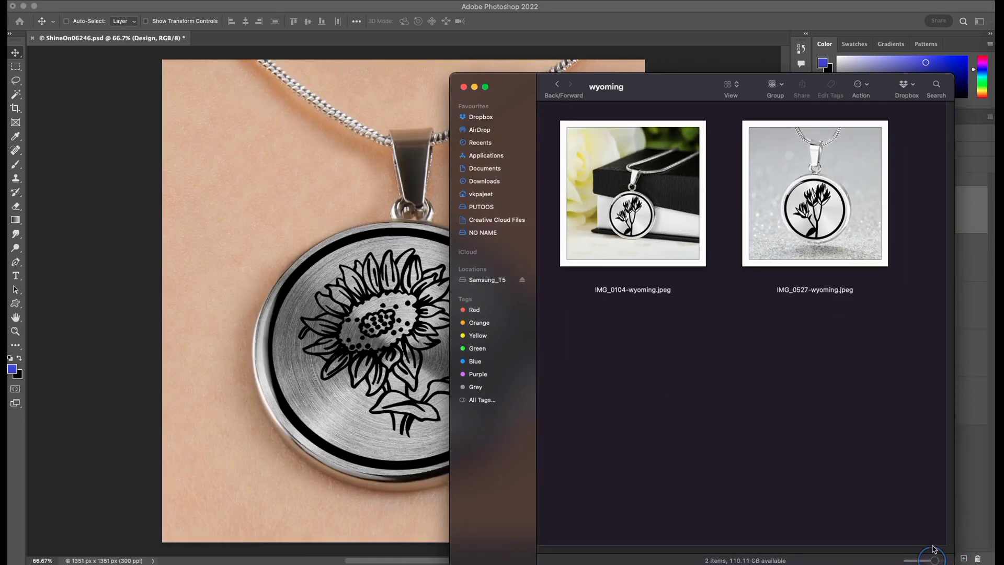
left_click(613, 218)
left_click(832, 224)
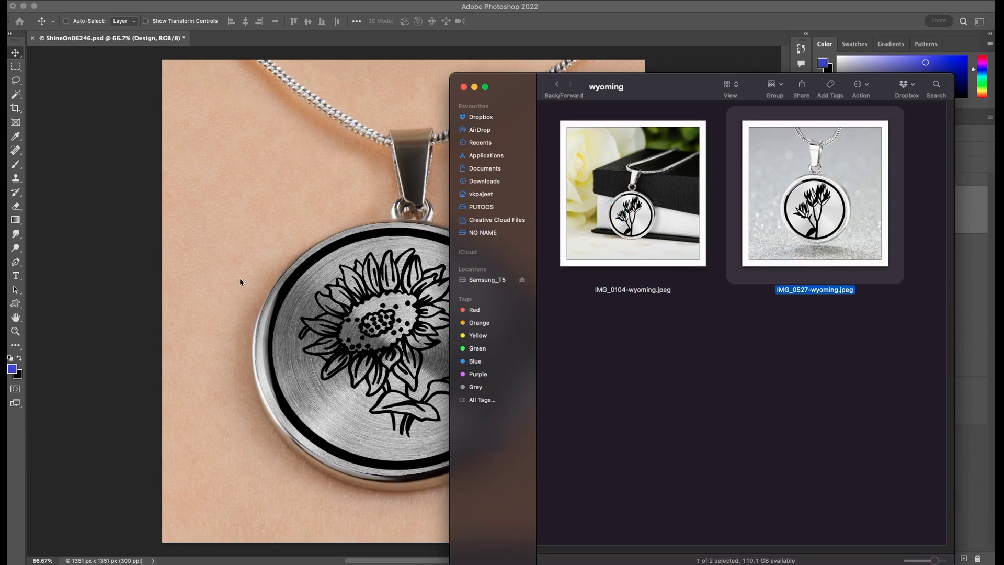
left_click_drag(661, 85, 660, 60)
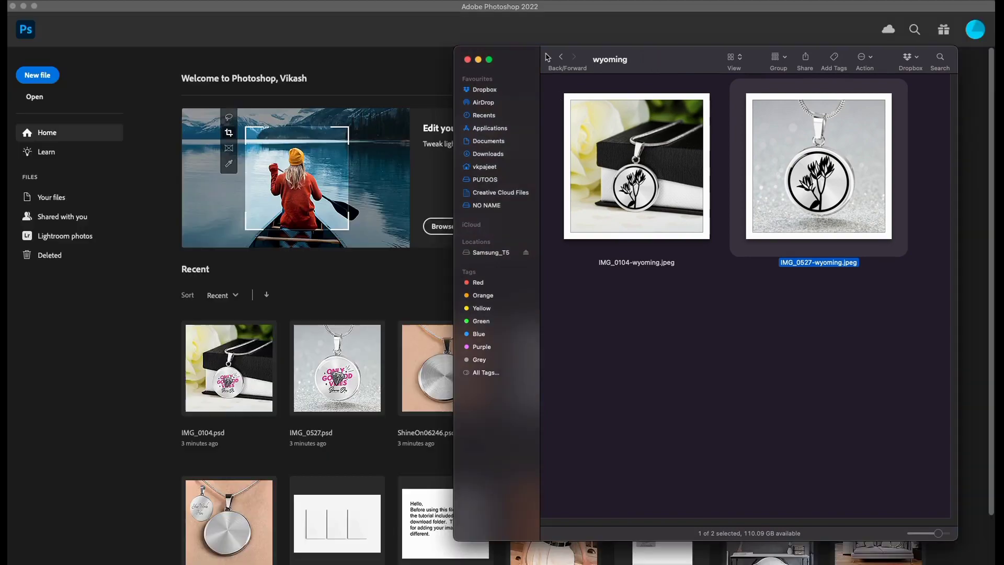
Go back to the Export folder, reposition the Finder window and make it full screen.
left_click(561, 57)
left_click_drag(650, 48, 267, 365)
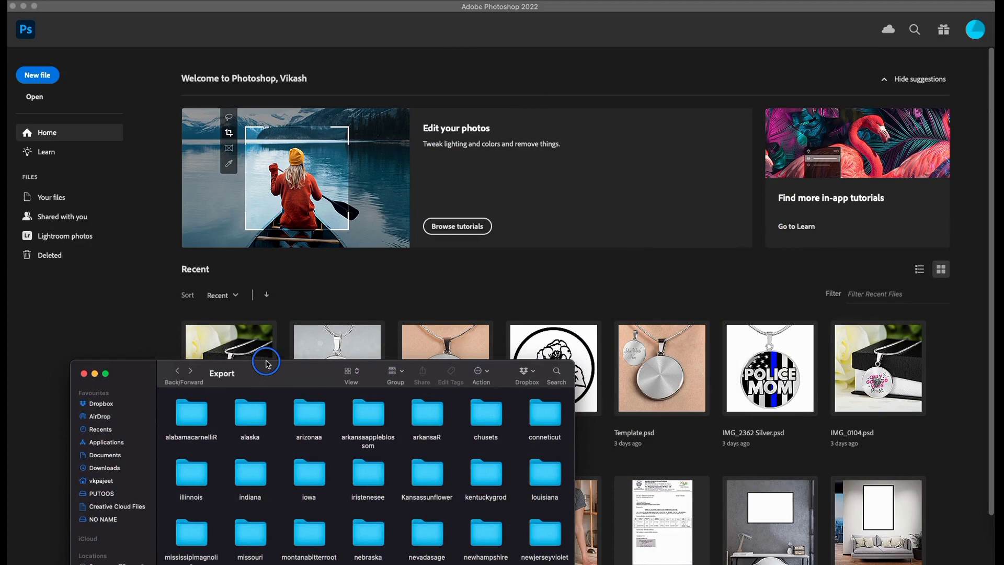
left_click_drag(266, 365, 438, 69)
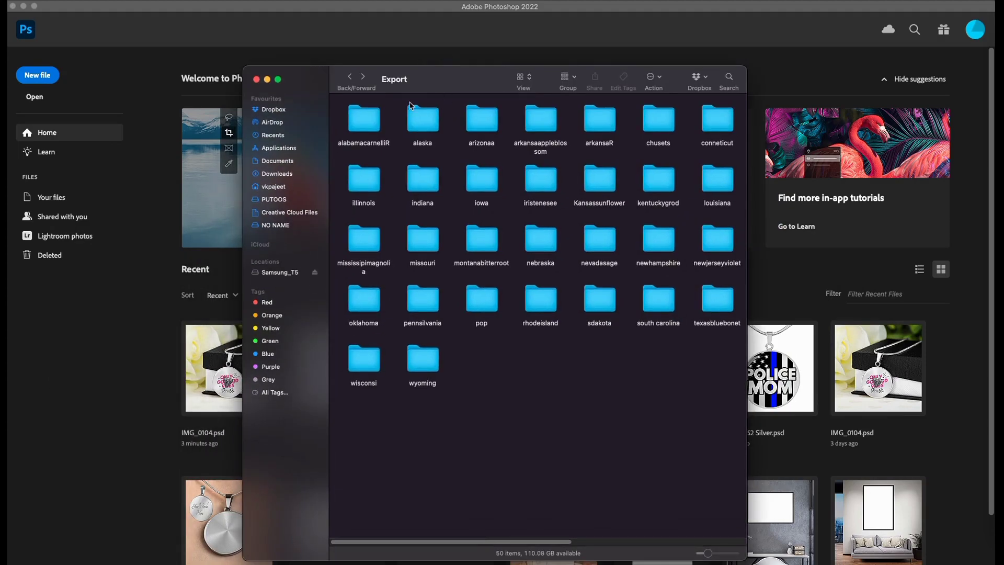
left_click(278, 79)
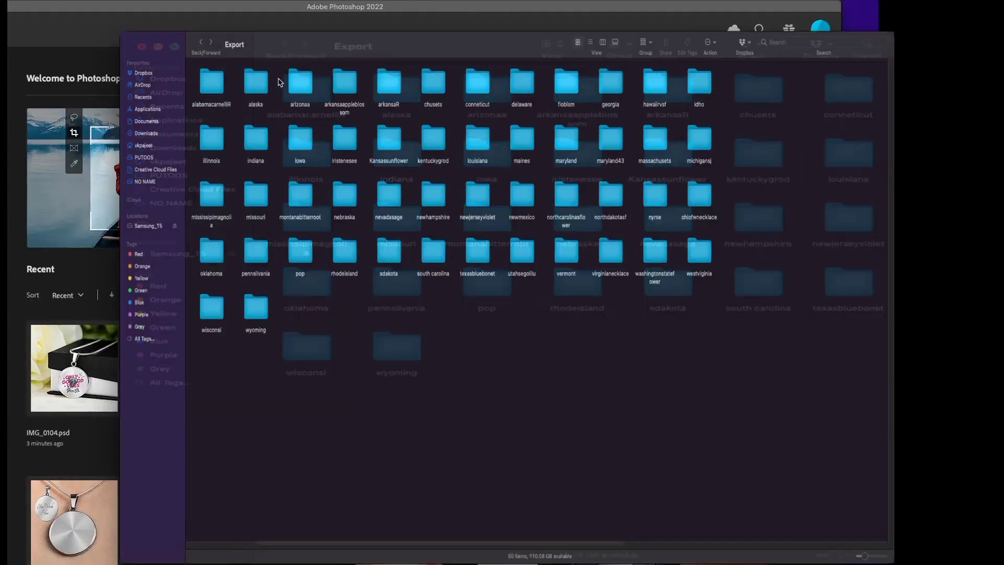
Open the chusets folder, enlarge the icons and inspect its three exported necklace mockups.
double_click(430, 43)
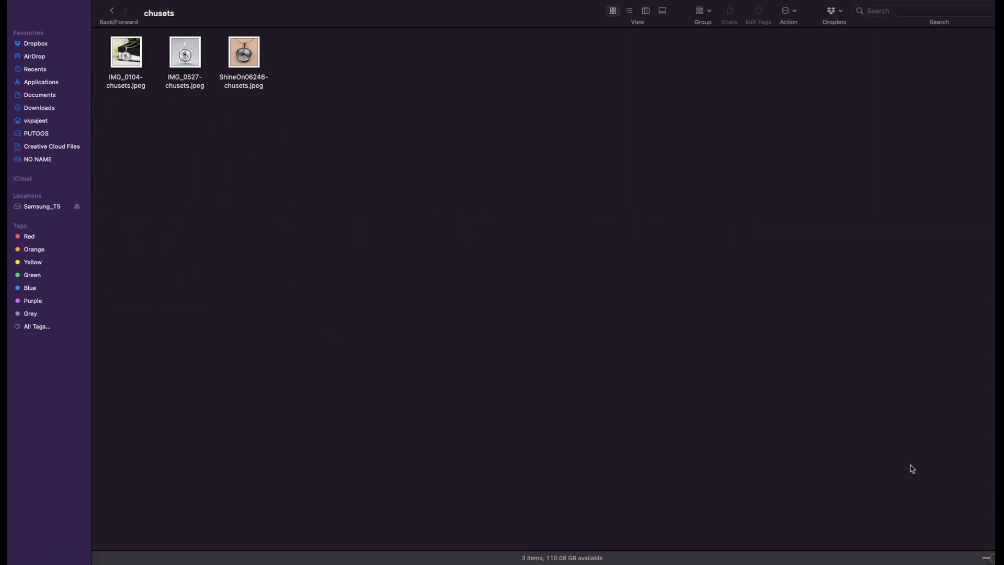
left_click_drag(992, 561, 1003, 561)
left_click(771, 231)
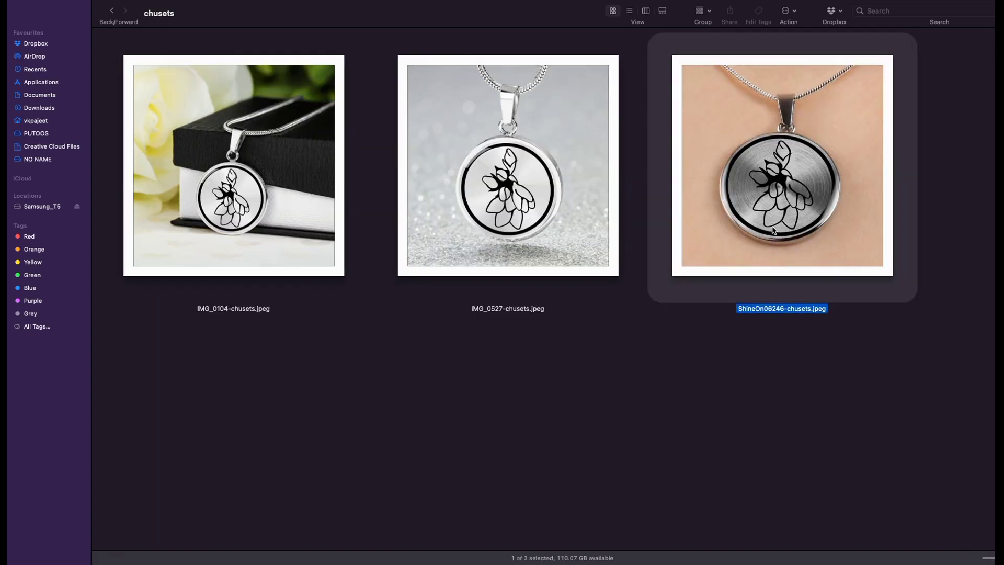
left_click(500, 218)
left_click(210, 214)
left_click(598, 377)
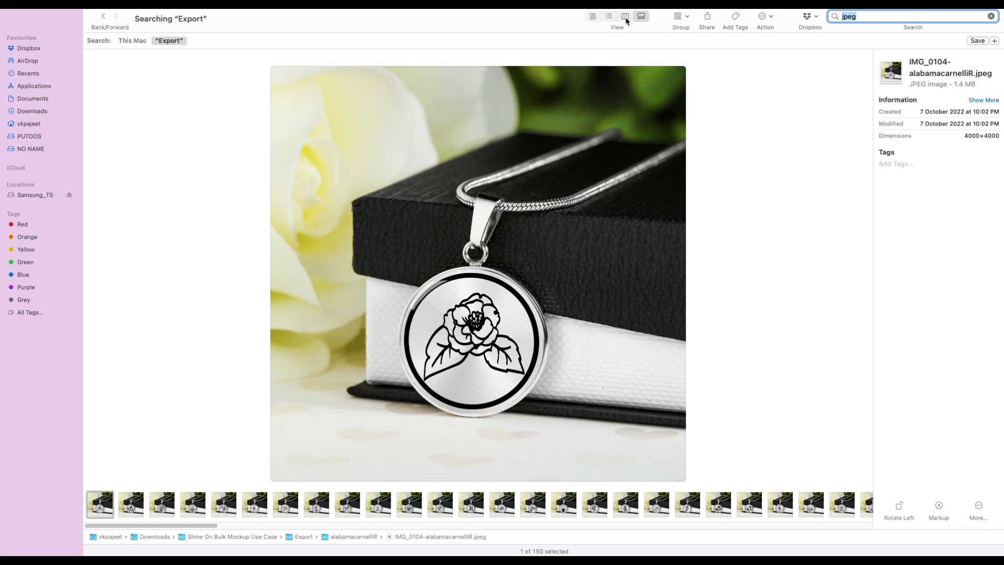
Show the Export folder's jpeg search results as large icons and browse through the exported mockups.
left_click(591, 16)
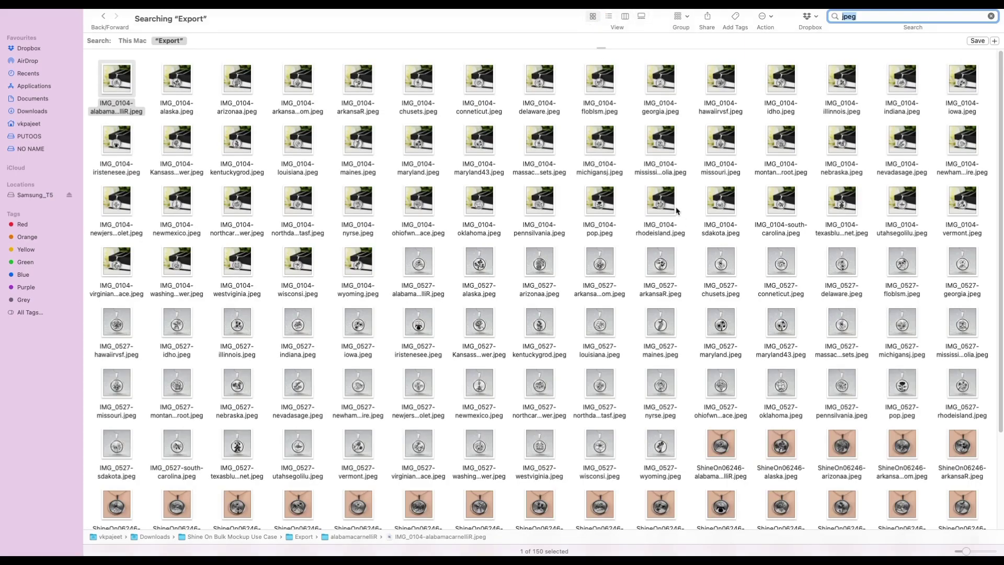
left_click_drag(966, 551, 983, 552)
scroll(864, 469, "down", 5)
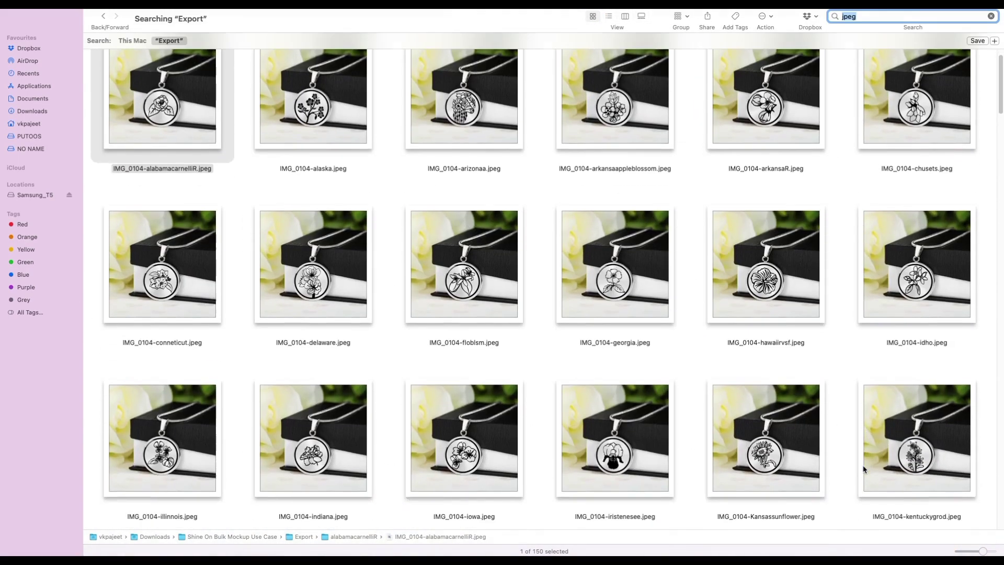
scroll(863, 469, "down", 10)
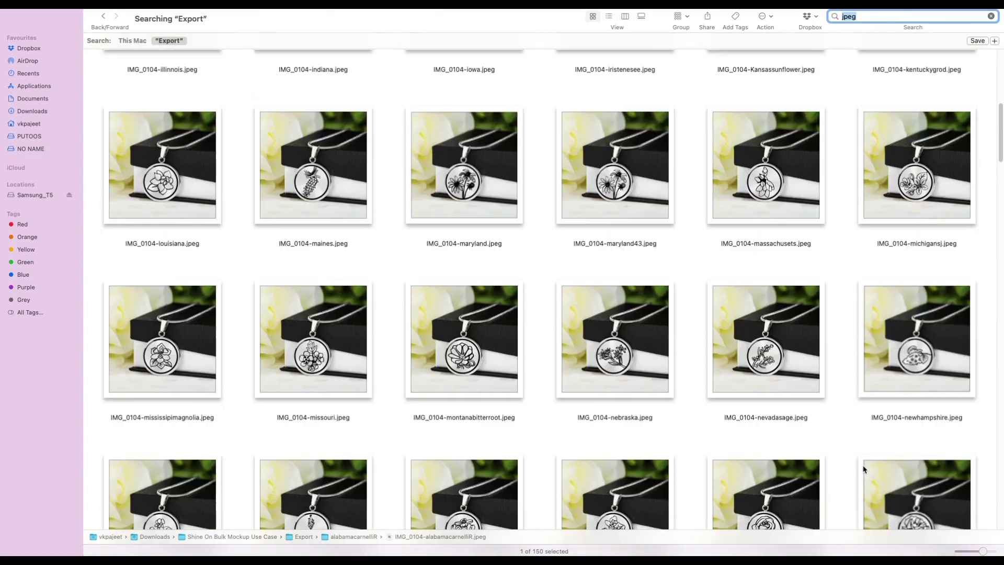
scroll(863, 469, "down", 8)
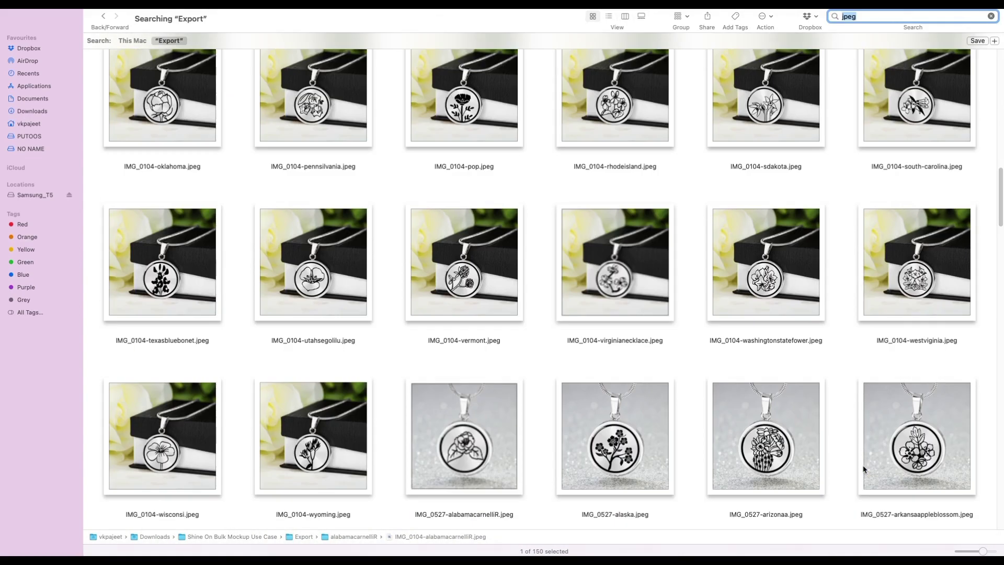